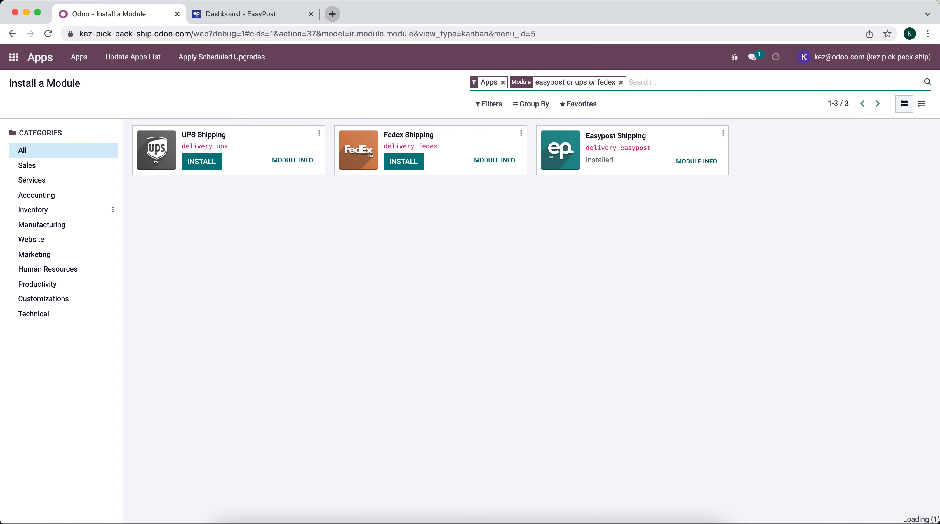
Add ups, usps and dhl as Module search terms to list the shipping connector apps
{"action": "type", "text": "ups"}
{"action": "key", "text": "Return"}
{"action": "type", "text": "usps"}
{"action": "key", "text": "Return"}
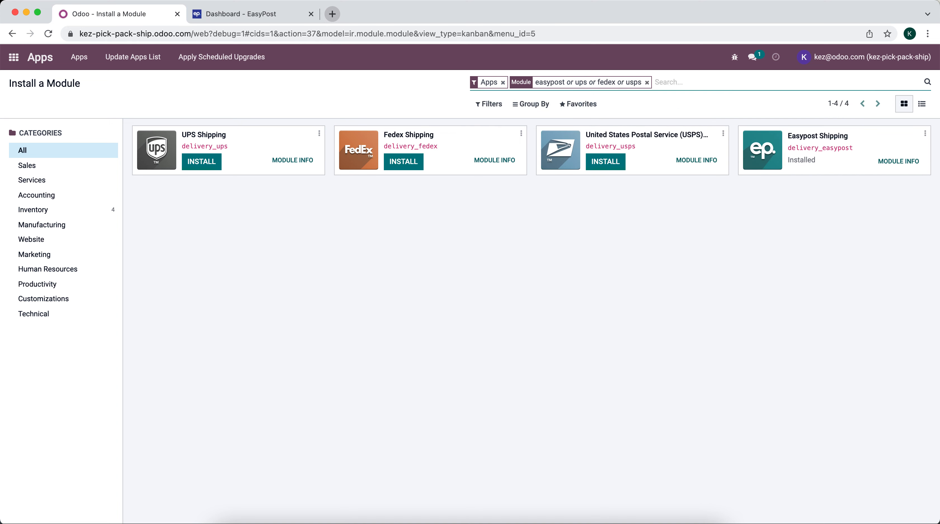
{"action": "type", "text": "dhl"}
{"action": "key", "text": "Return"}
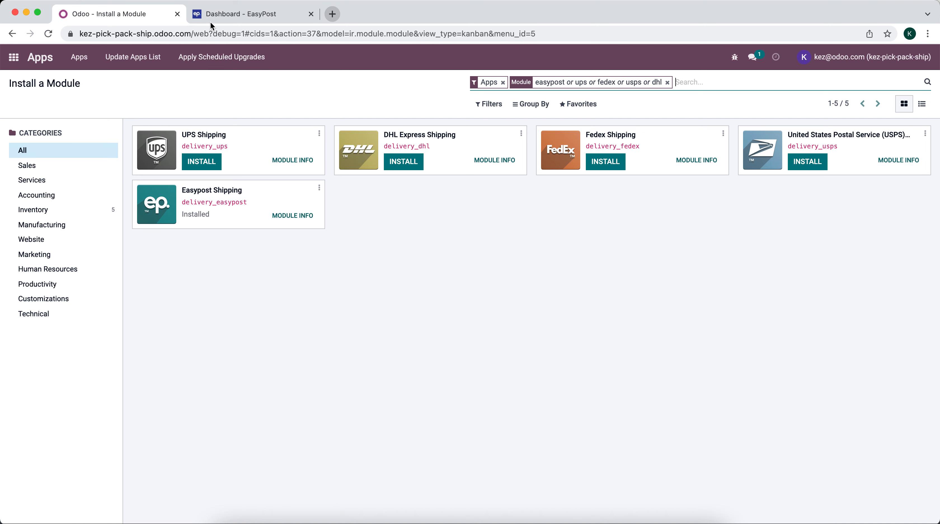
Switch to the EasyPost dashboard and go to the Carrier Accounts page
{"action": "left_click", "coordinate": [233, 17]}
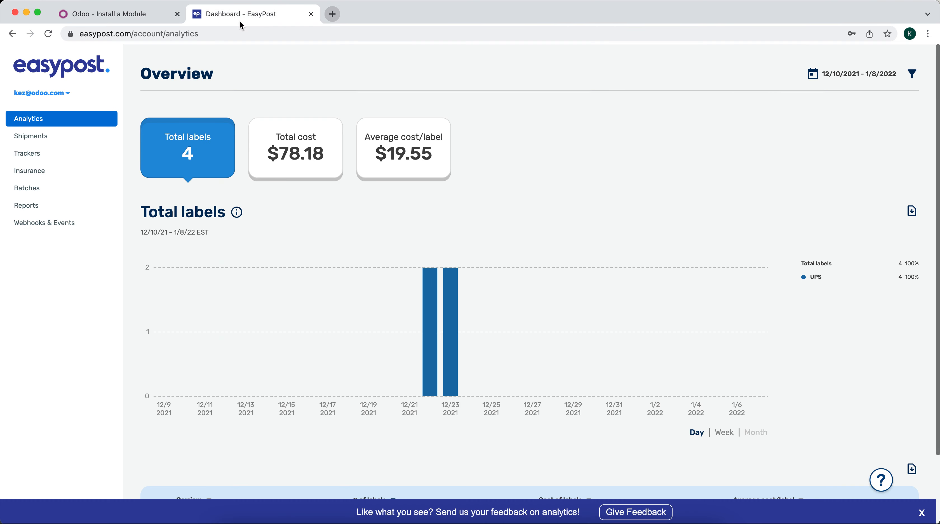
{"action": "left_click", "coordinate": [67, 96]}
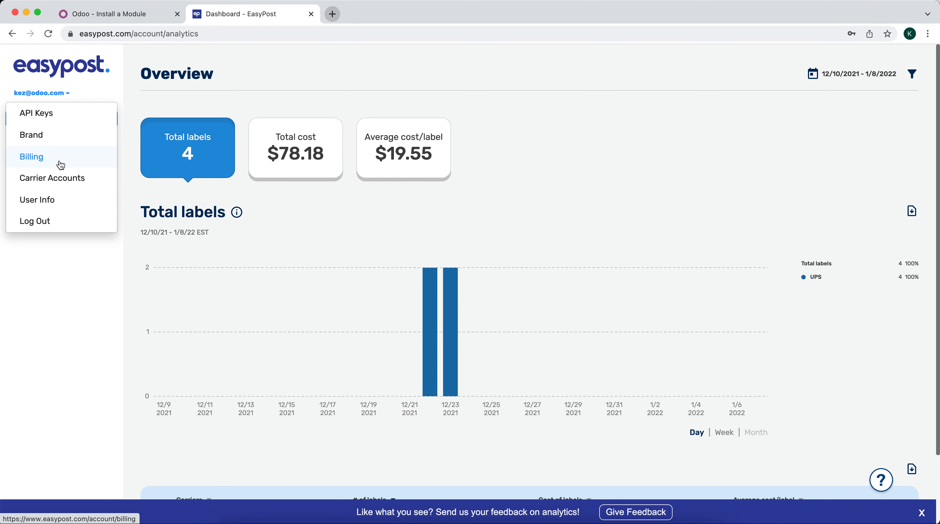
{"action": "left_click", "coordinate": [61, 178]}
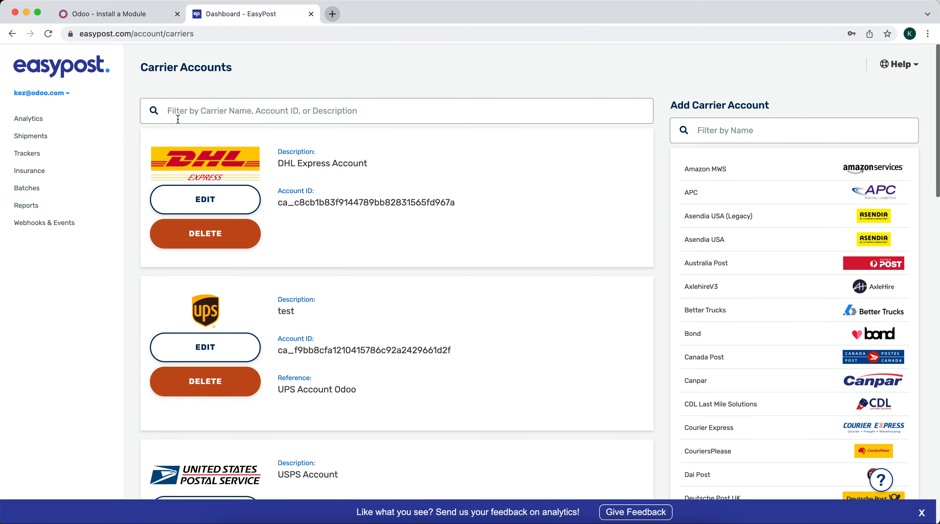
Filter existing carrier accounts by 'dhl' and search addable carriers for 'ups'
{"action": "left_click", "coordinate": [176, 111]}
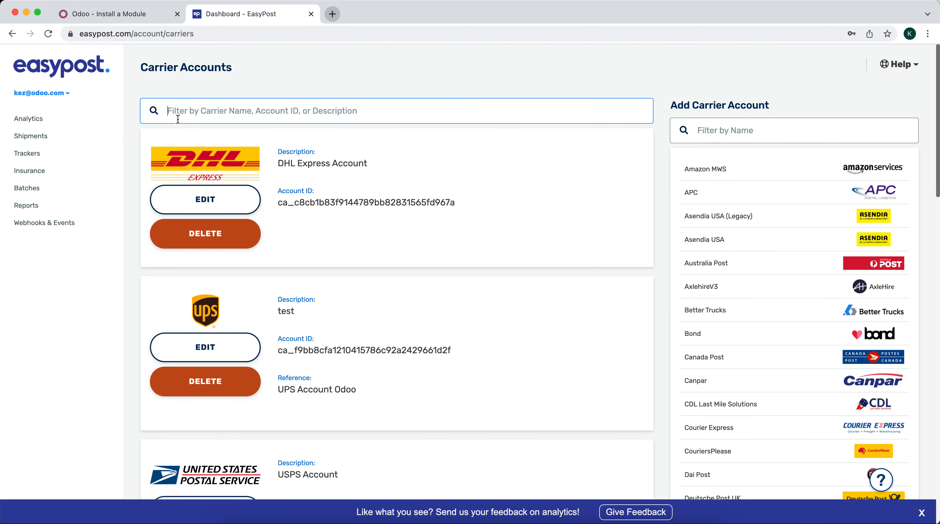
{"action": "type", "text": "dhl"}
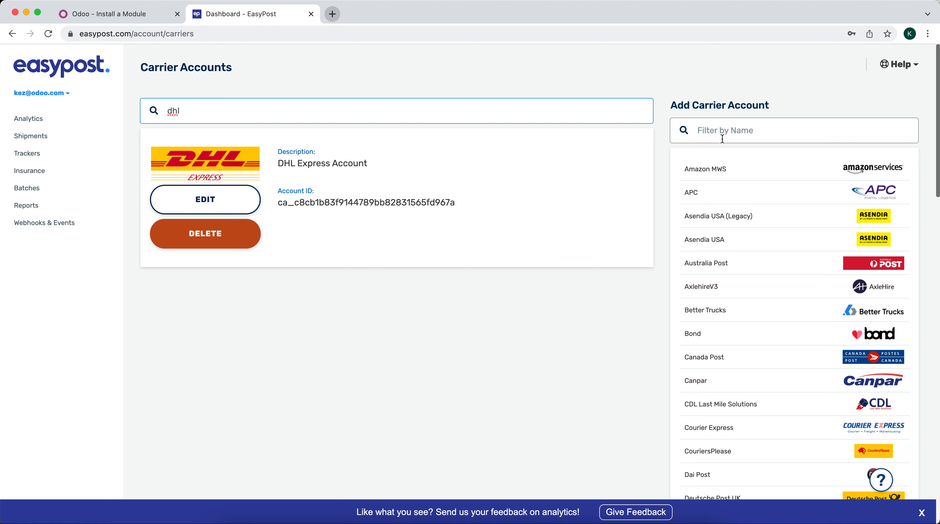
{"action": "left_click", "coordinate": [727, 130]}
{"action": "type", "text": "u"}
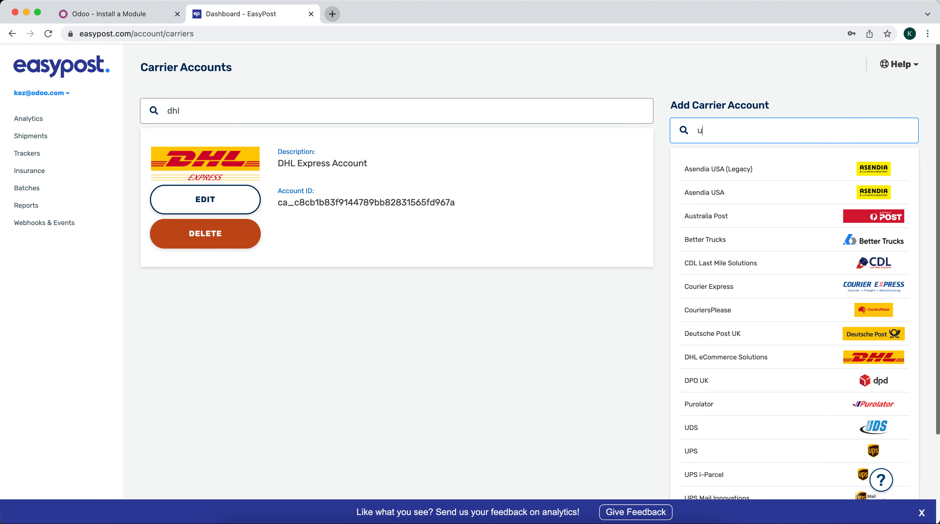
{"action": "type", "text": "ps"}
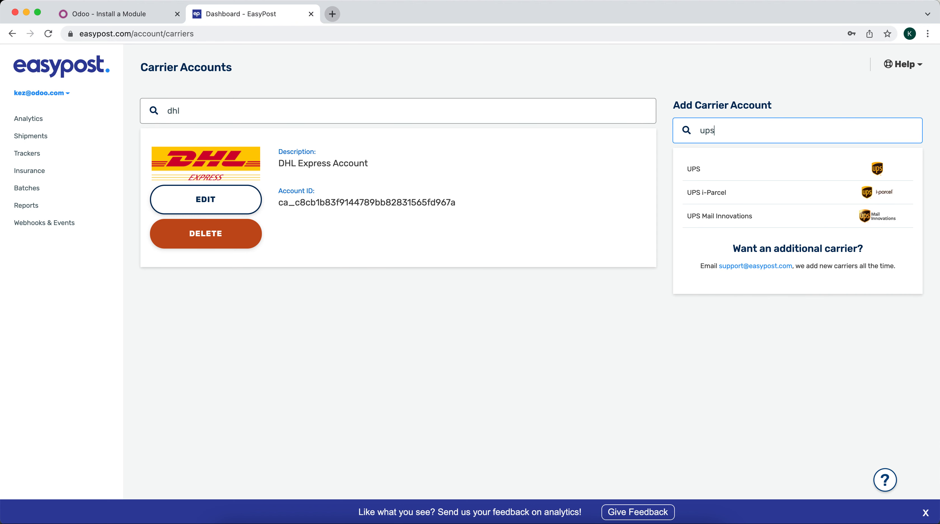
Preview the UPS carrier account form, then close it without creating the account
{"action": "left_click", "coordinate": [730, 171]}
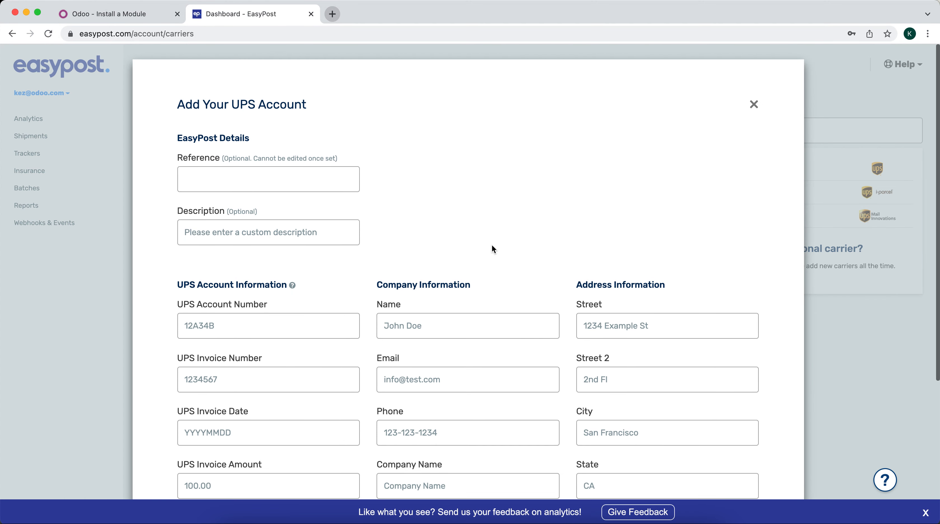
{"action": "scroll", "coordinate": [491, 244], "scroll_direction": "down", "scroll_amount": 4}
{"action": "scroll", "coordinate": [493, 245], "scroll_direction": "down", "scroll_amount": 3}
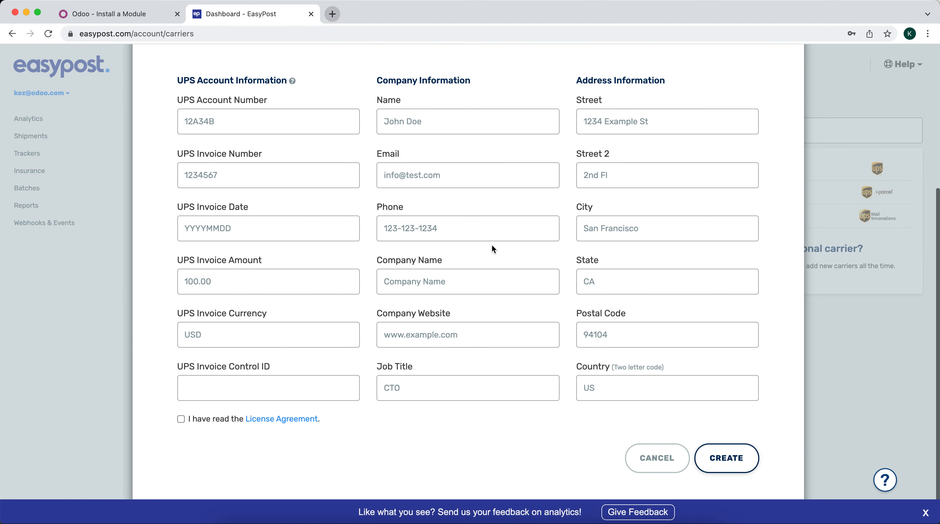
{"action": "scroll", "coordinate": [491, 244], "scroll_direction": "up", "scroll_amount": 6}
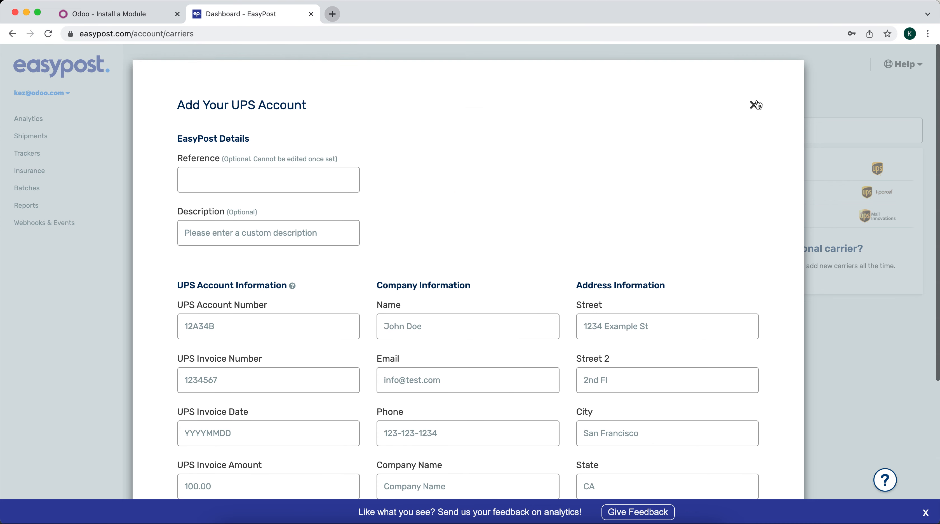
{"action": "left_click", "coordinate": [755, 105]}
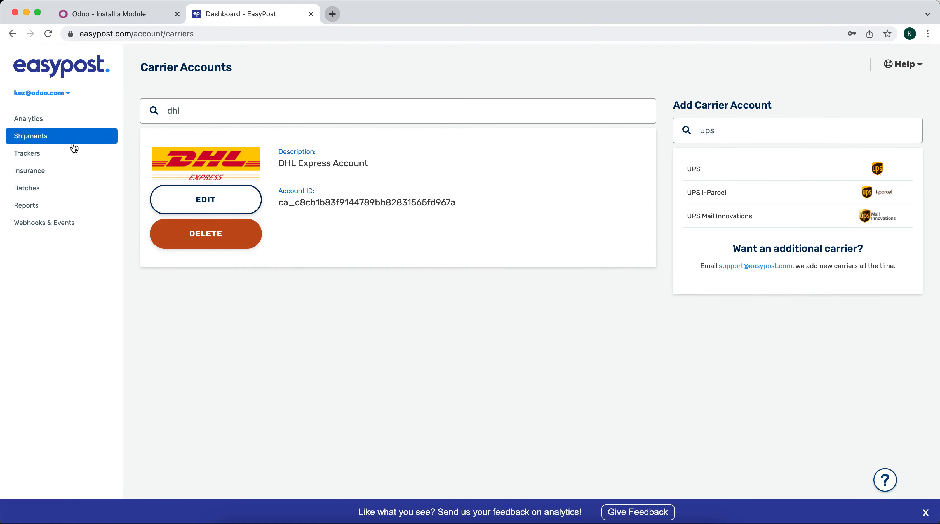
{"action": "left_click", "coordinate": [65, 95]}
View the EasyPost API Keys page, preview a Production key without adding it, then return to Odoo
{"action": "left_click", "coordinate": [67, 122]}
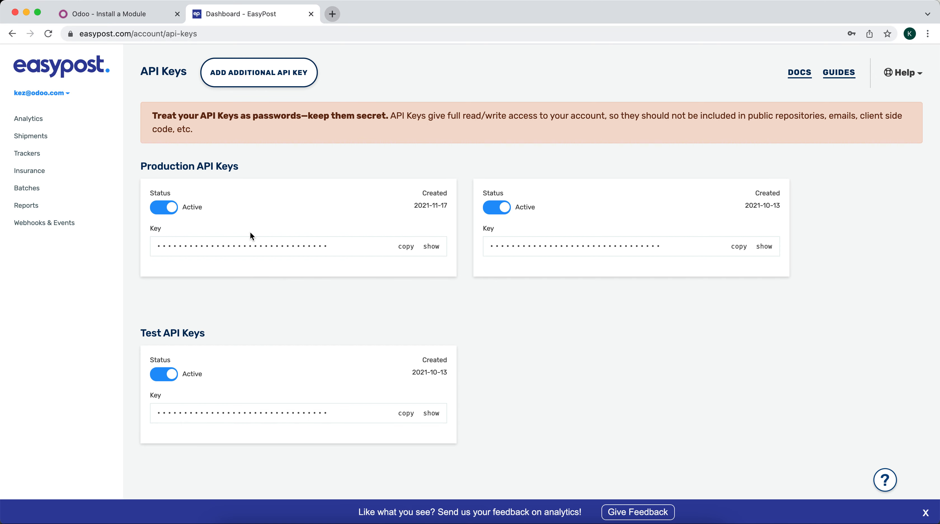
{"action": "left_click", "coordinate": [260, 81]}
{"action": "left_click", "coordinate": [265, 143]}
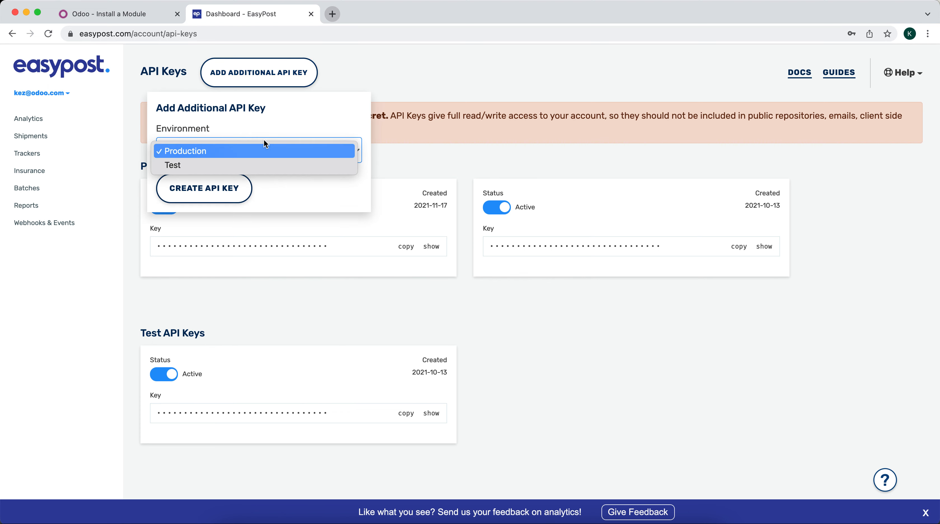
{"action": "left_click", "coordinate": [264, 125]}
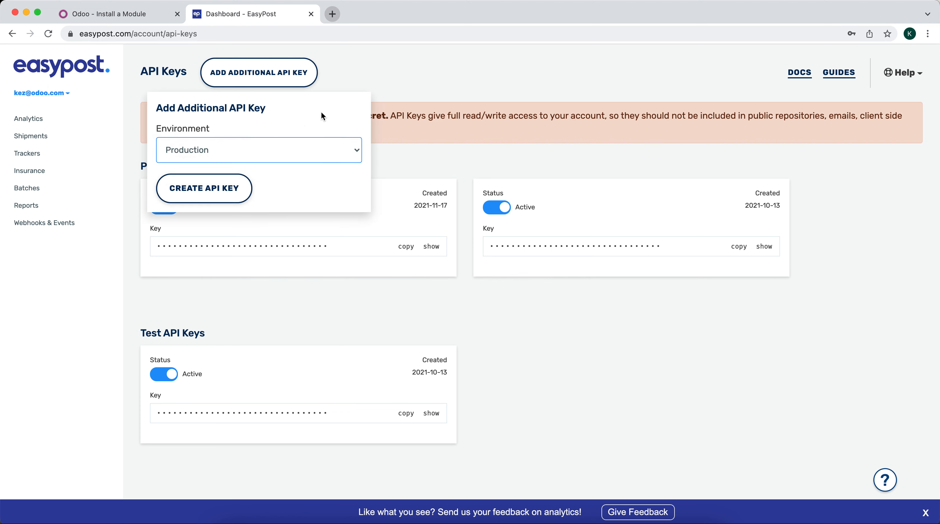
{"action": "left_click", "coordinate": [396, 123]}
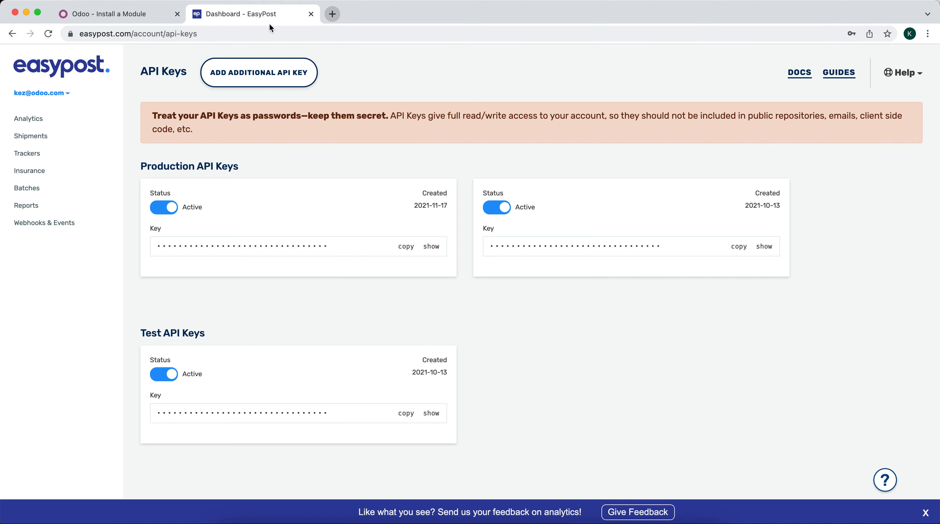
{"action": "left_click", "coordinate": [147, 13]}
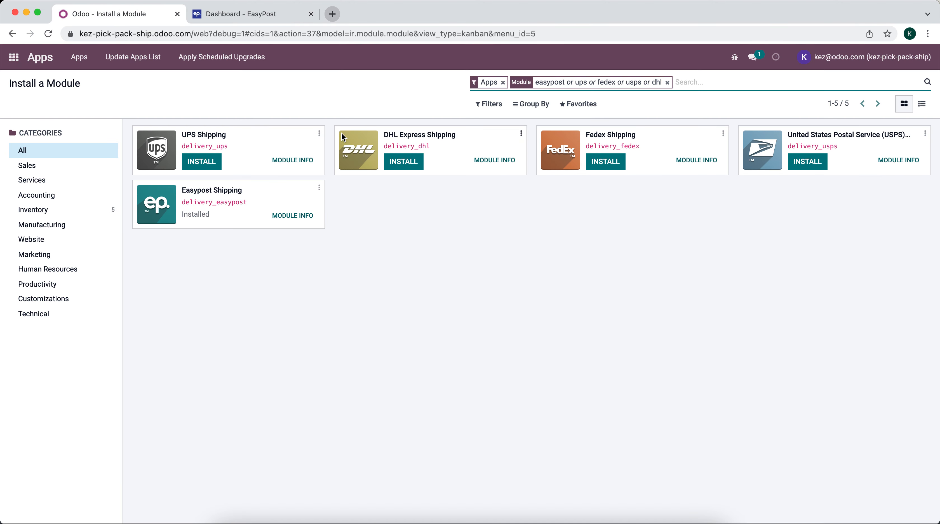
Clear the module search and open the Inventory app's Products list
{"action": "left_click", "coordinate": [667, 83]}
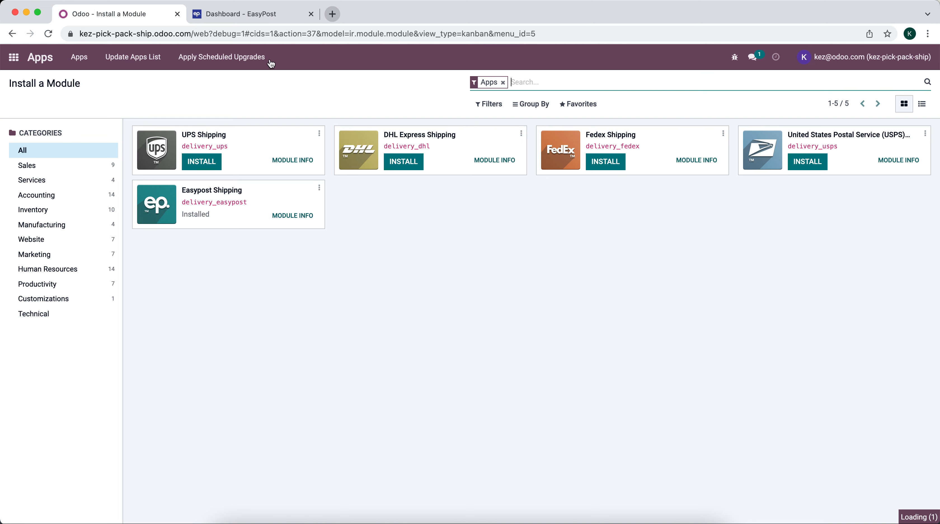
{"action": "left_click", "coordinate": [13, 57]}
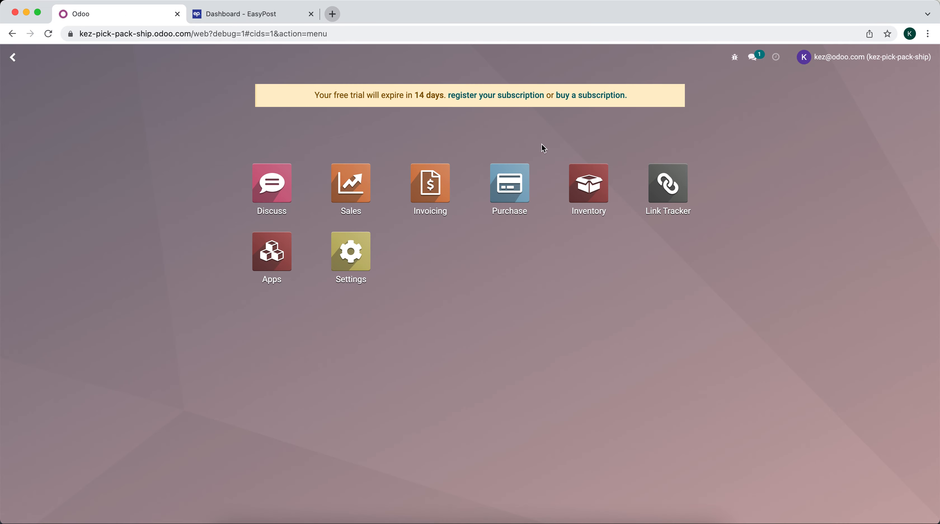
{"action": "left_click", "coordinate": [565, 181]}
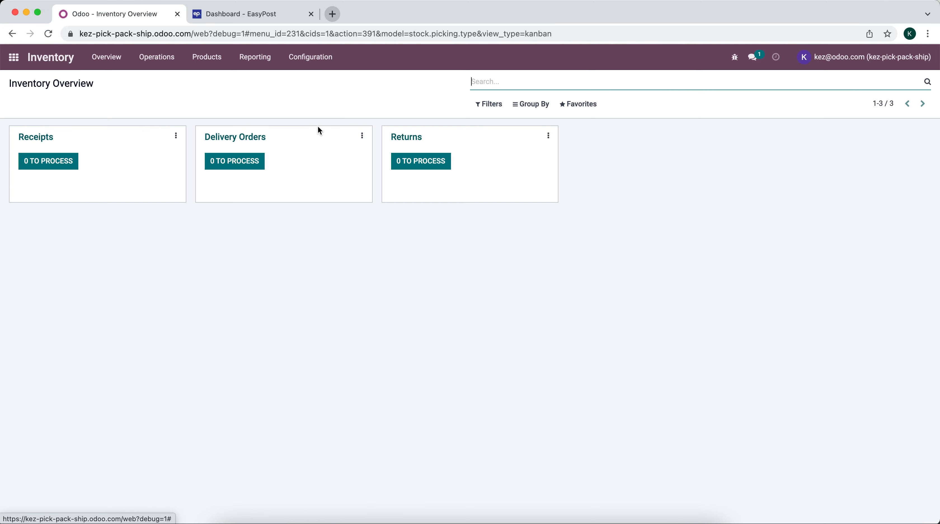
{"action": "left_click", "coordinate": [195, 58]}
{"action": "left_click", "coordinate": [207, 80]}
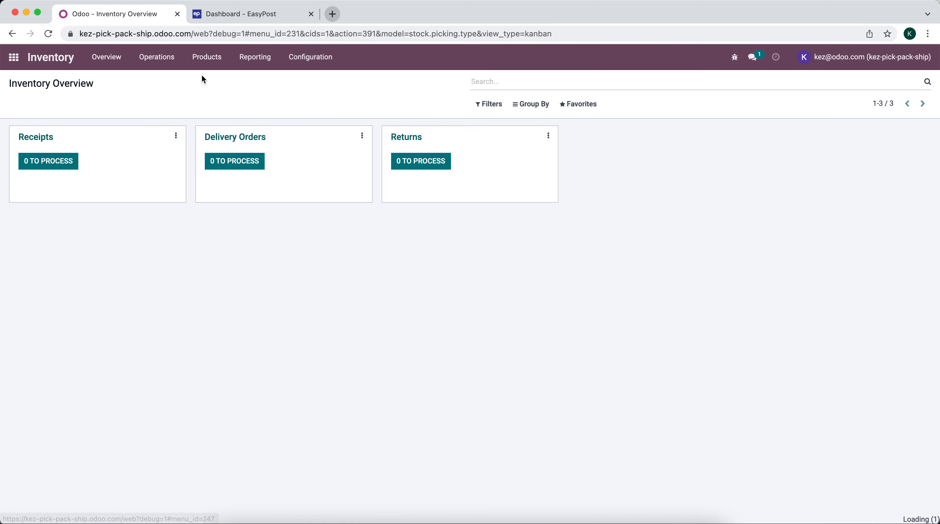
Create and save 'Product A' with a weight of 1
{"action": "left_click", "coordinate": [23, 105]}
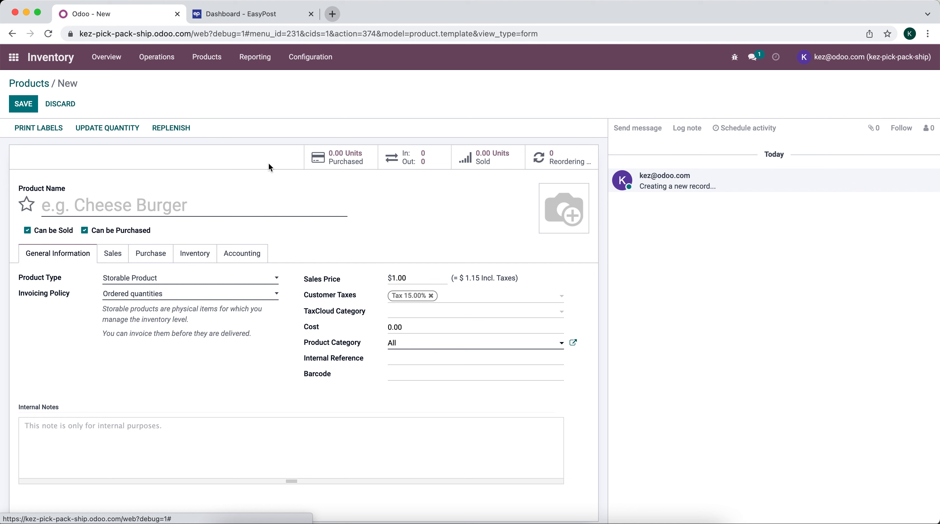
{"action": "left_click", "coordinate": [260, 202]}
{"action": "type", "text": "Pro"}
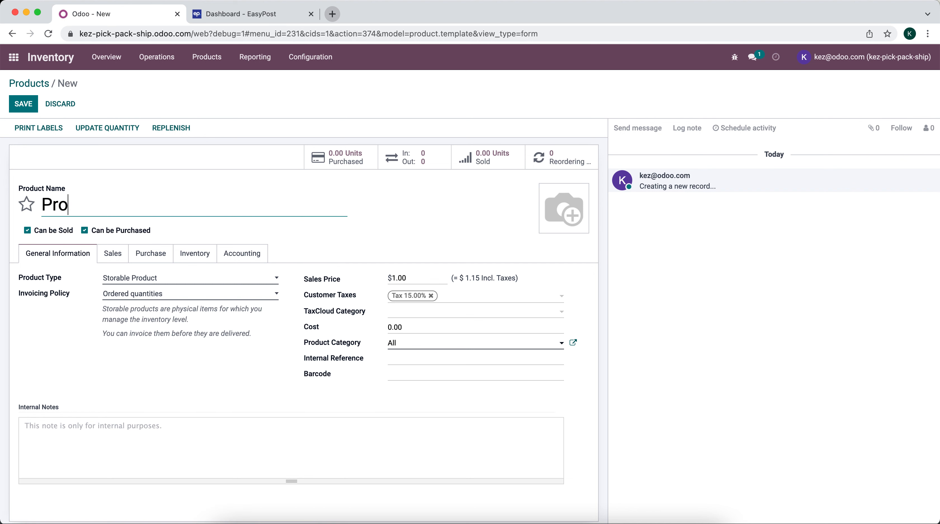
{"action": "type", "text": "duct A"}
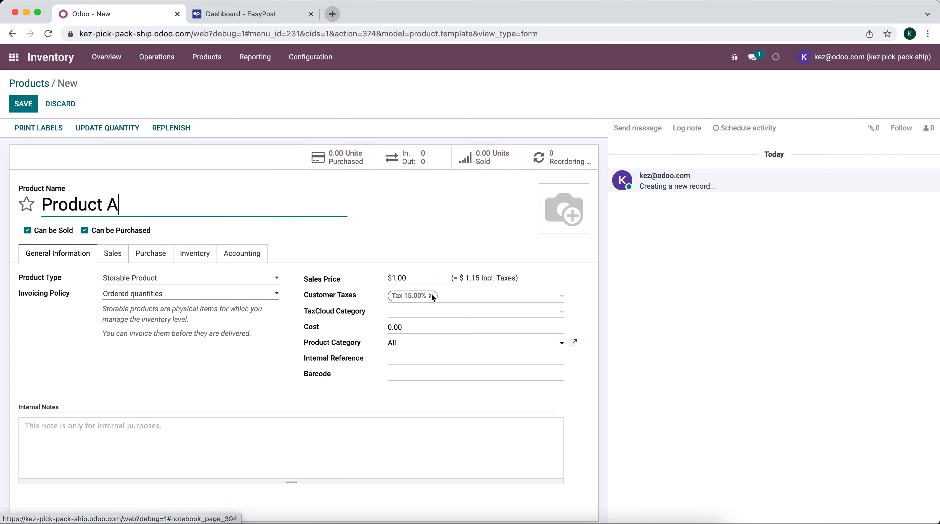
{"action": "left_click", "coordinate": [197, 261]}
{"action": "left_click", "coordinate": [410, 316]}
{"action": "type", "text": "1"}
{"action": "left_click", "coordinate": [379, 252]}
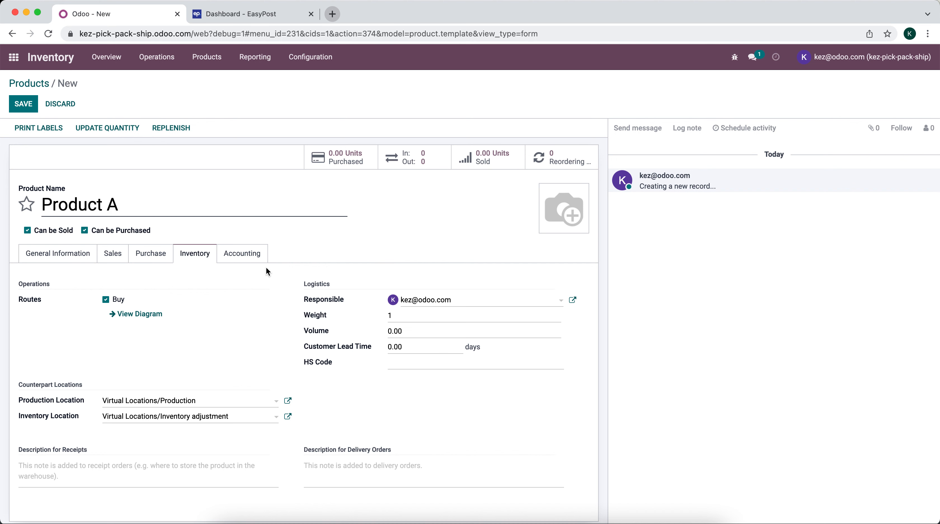
{"action": "left_click", "coordinate": [22, 104]}
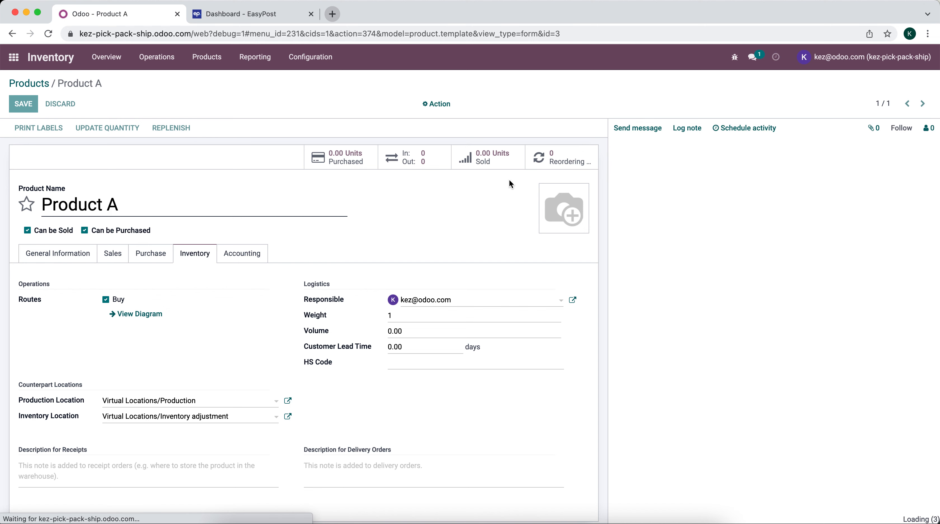
Duplicate Product A into 'Product B' with weight 1 and save it
{"action": "left_click", "coordinate": [438, 104]}
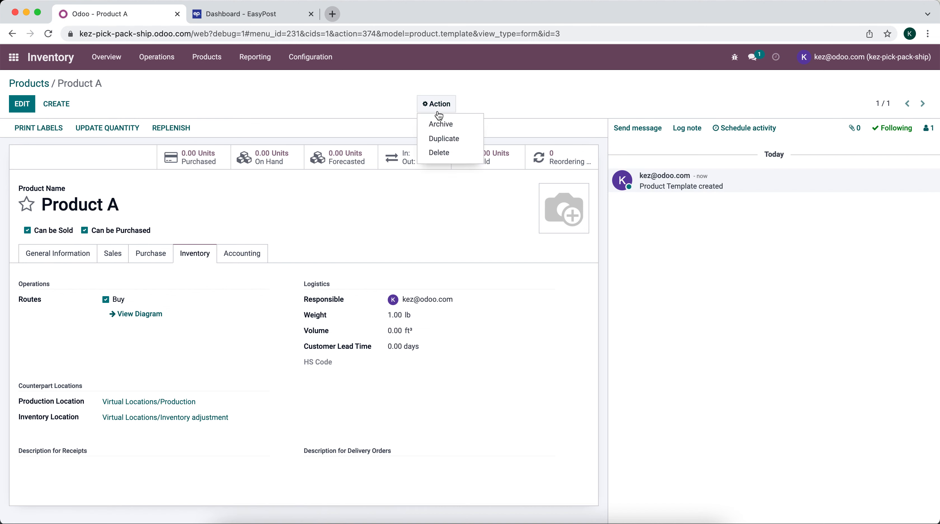
{"action": "left_click", "coordinate": [443, 138]}
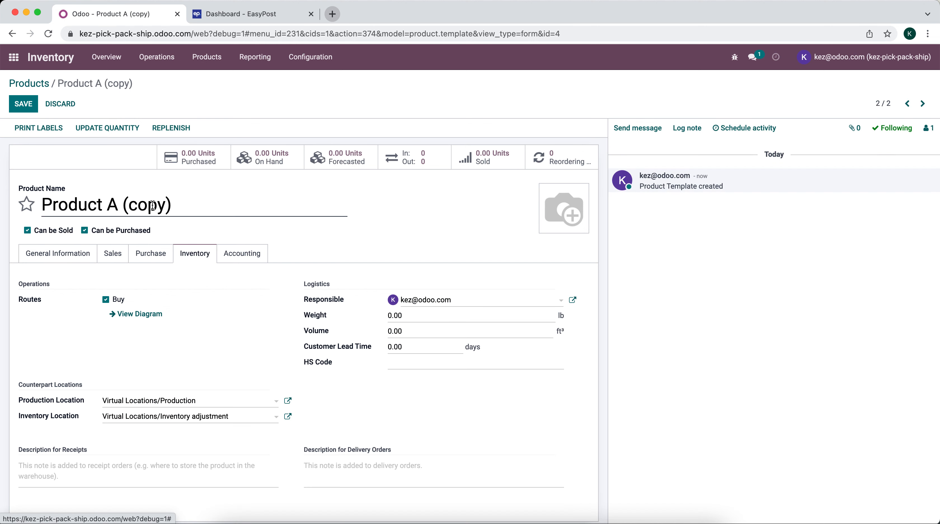
{"action": "left_click_drag", "start_coordinate": [110, 205], "coordinate": [245, 206]}
{"action": "type", "text": "B"}
{"action": "left_click", "coordinate": [416, 318]}
{"action": "double_click", "coordinate": [416, 317]}
{"action": "type", "text": "1"}
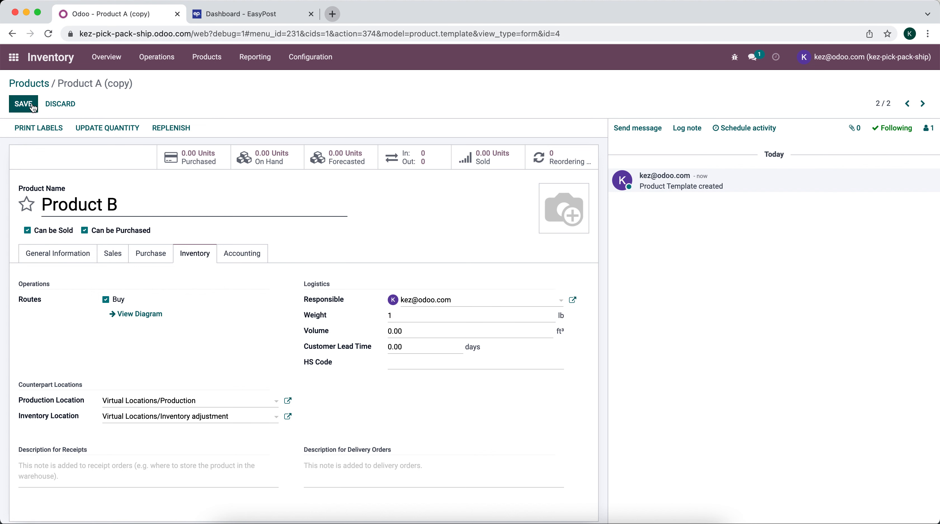
{"action": "left_click", "coordinate": [32, 104]}
Duplicate Product B into 'Product C', set its weight to 1 lb, and save
{"action": "left_click", "coordinate": [442, 106]}
{"action": "left_click", "coordinate": [446, 139]}
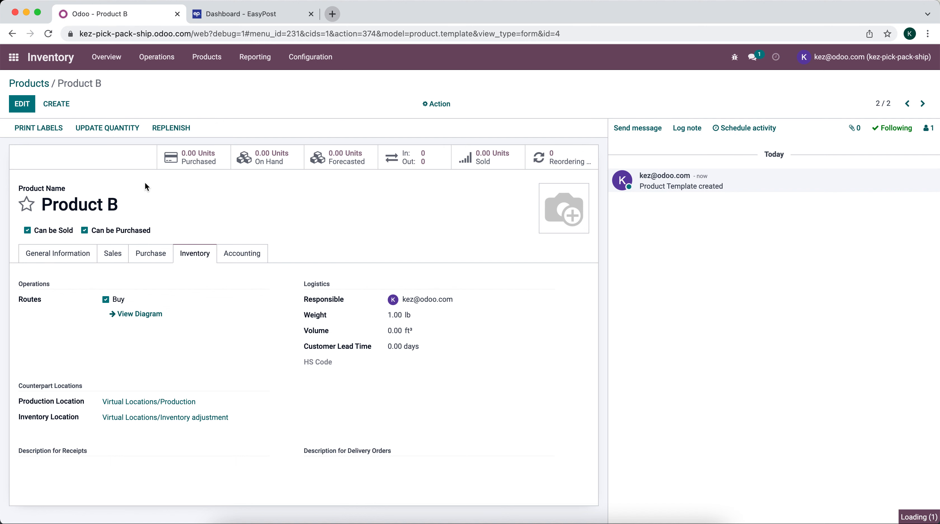
{"action": "triple_click", "coordinate": [108, 204]}
{"action": "type", "text": "Product C"}
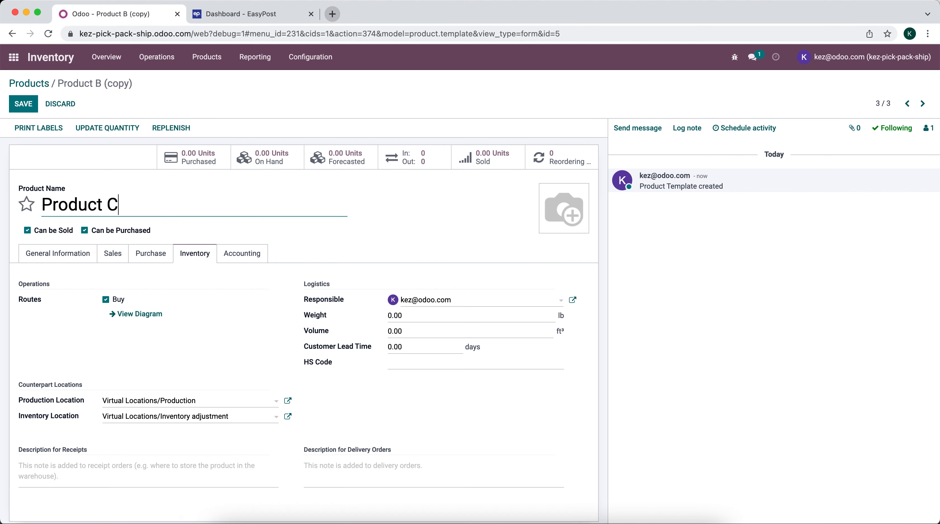
{"action": "left_click", "coordinate": [32, 104]}
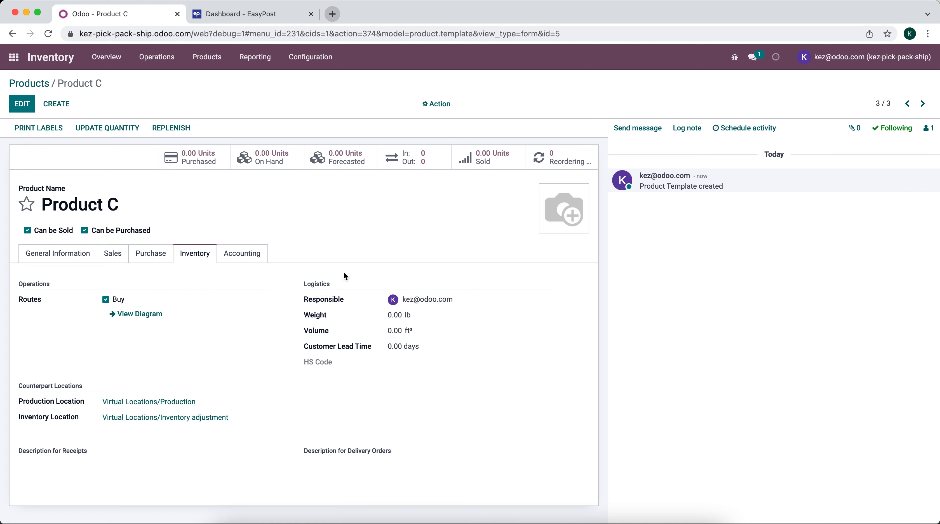
{"action": "left_click", "coordinate": [400, 315]}
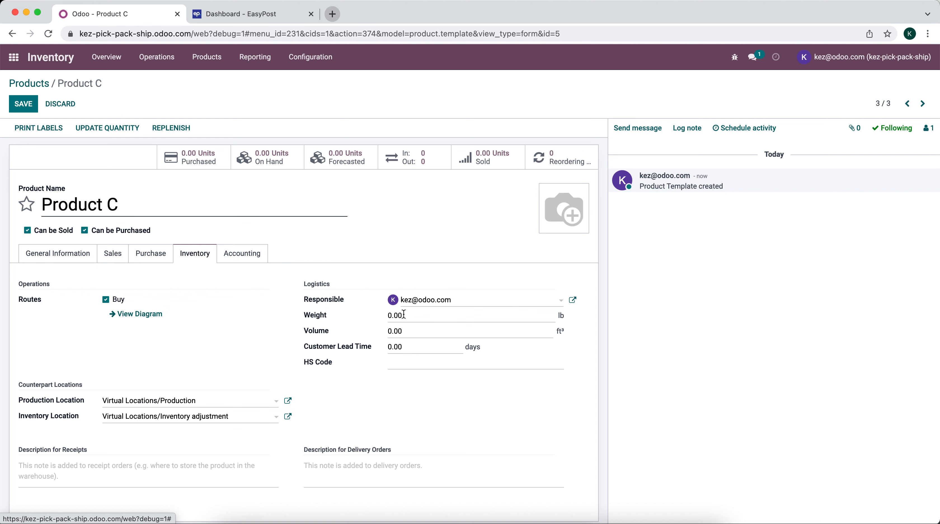
{"action": "type", "text": "1"}
{"action": "left_click", "coordinate": [32, 105]}
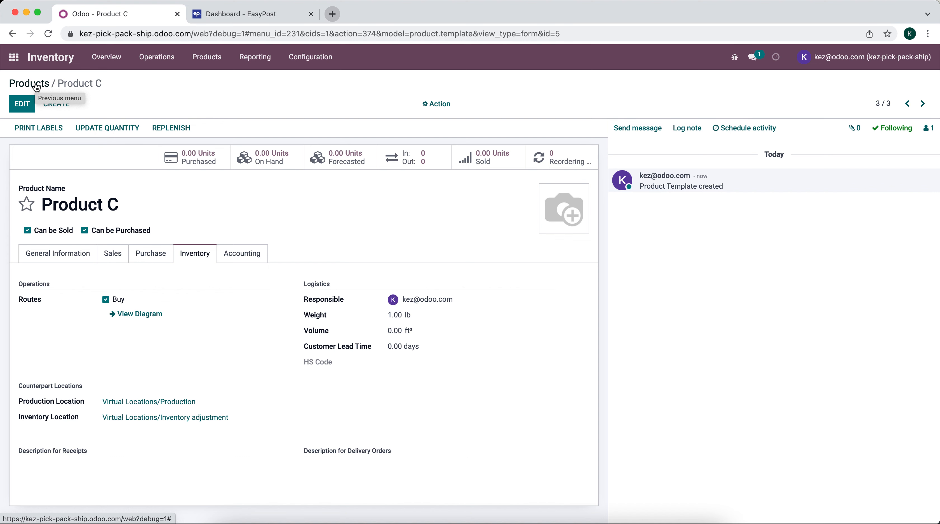
{"action": "left_click", "coordinate": [36, 87]}
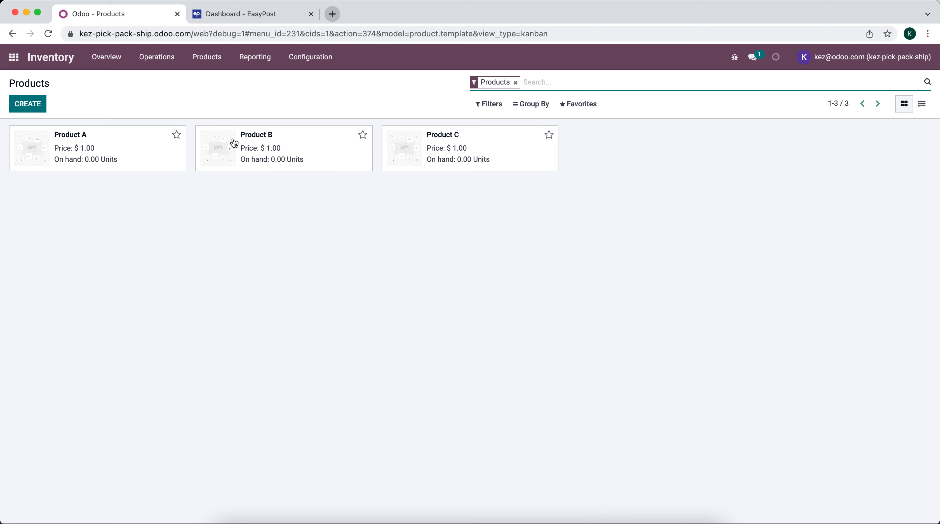
In Inventory Adjustments, add a count line for Product A with counted quantity 10
{"action": "left_click", "coordinate": [167, 60]}
{"action": "left_click", "coordinate": [162, 109]}
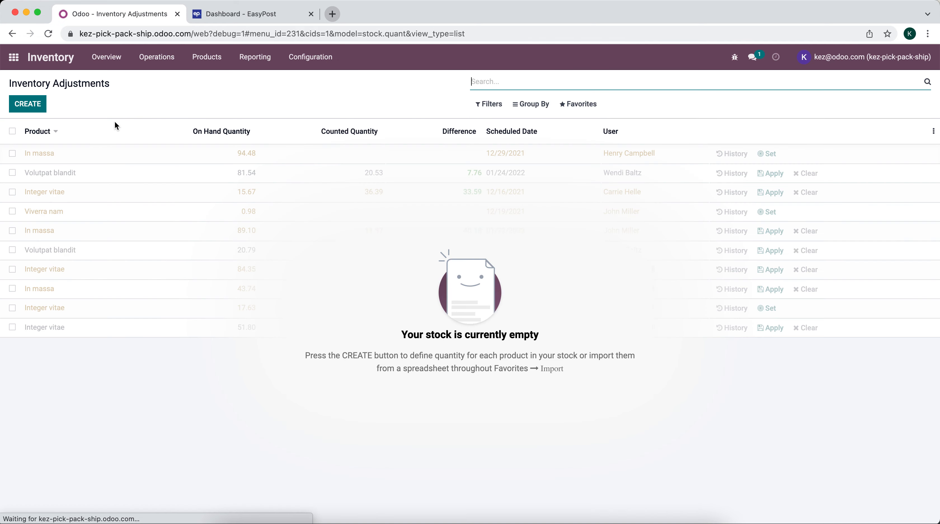
{"action": "left_click", "coordinate": [27, 104]}
{"action": "left_click", "coordinate": [100, 158]}
{"action": "left_click", "coordinate": [99, 169]}
{"action": "left_click", "coordinate": [372, 153]}
{"action": "type", "text": "10"}
{"action": "left_click", "coordinate": [128, 168]}
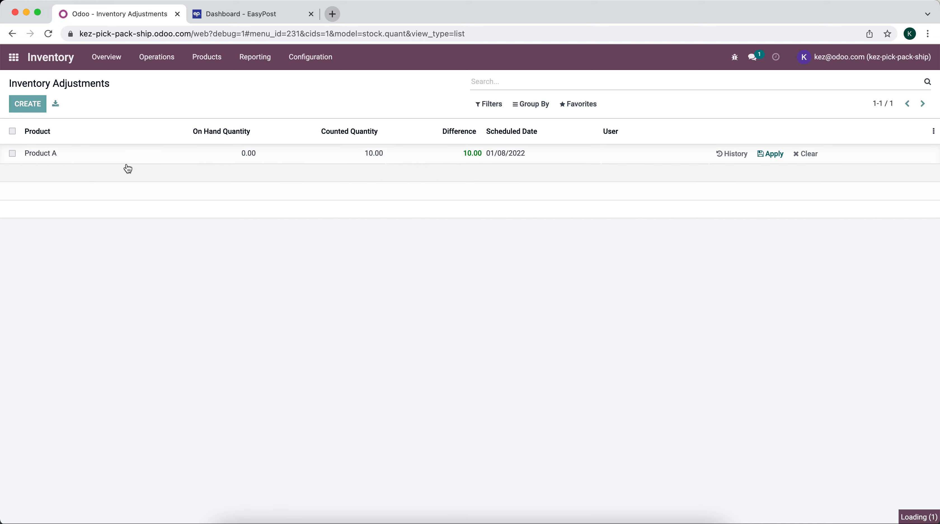
Add a count line for Product B with counted quantity 10
{"action": "left_click", "coordinate": [101, 175]}
{"action": "left_click", "coordinate": [99, 204]}
{"action": "left_click", "coordinate": [372, 173]}
{"action": "type", "text": "10"}
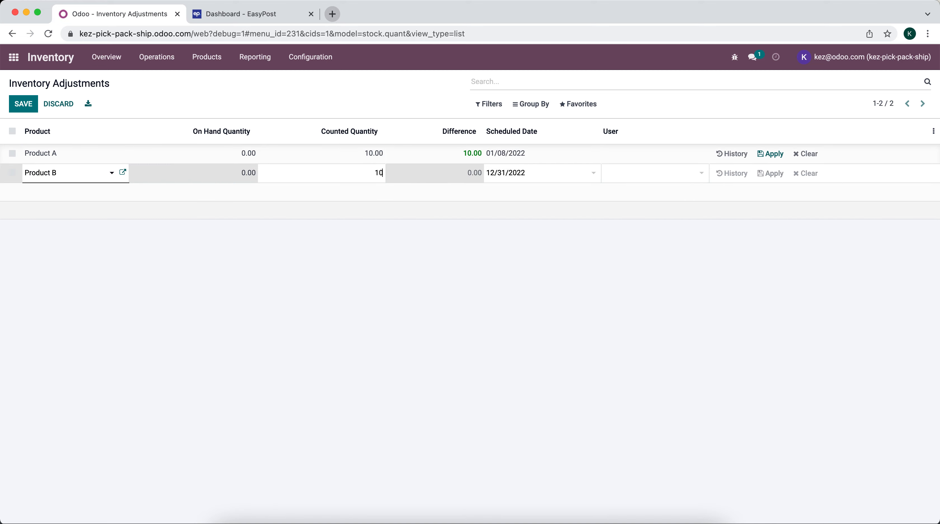
{"action": "left_click", "coordinate": [88, 212]}
Add Product C with counted quantity 10, then apply all three counts
{"action": "left_click", "coordinate": [100, 200]}
{"action": "left_click", "coordinate": [101, 200]}
{"action": "left_click", "coordinate": [98, 198]}
{"action": "left_click", "coordinate": [99, 237]}
{"action": "key", "text": "Tab"}
{"action": "type", "text": "10"}
{"action": "left_click", "coordinate": [463, 252]}
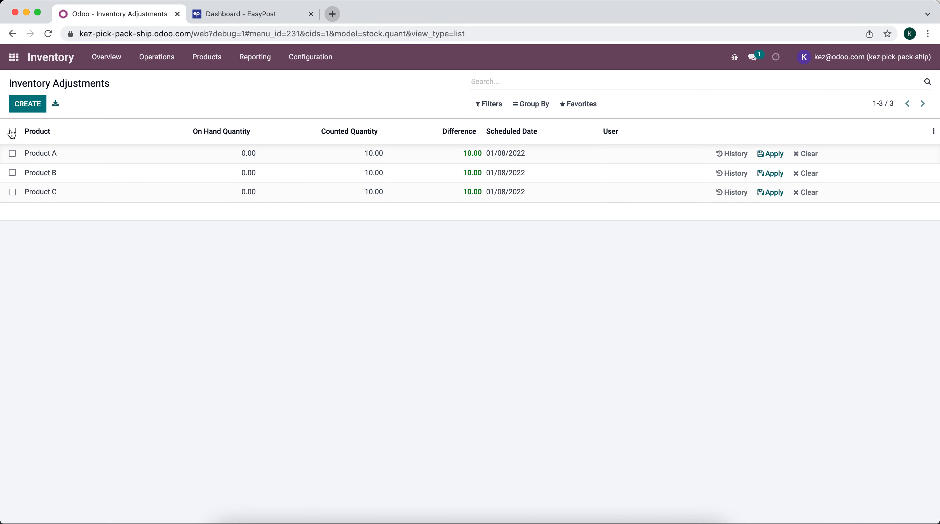
{"action": "left_click", "coordinate": [12, 132]}
{"action": "left_click", "coordinate": [72, 105]}
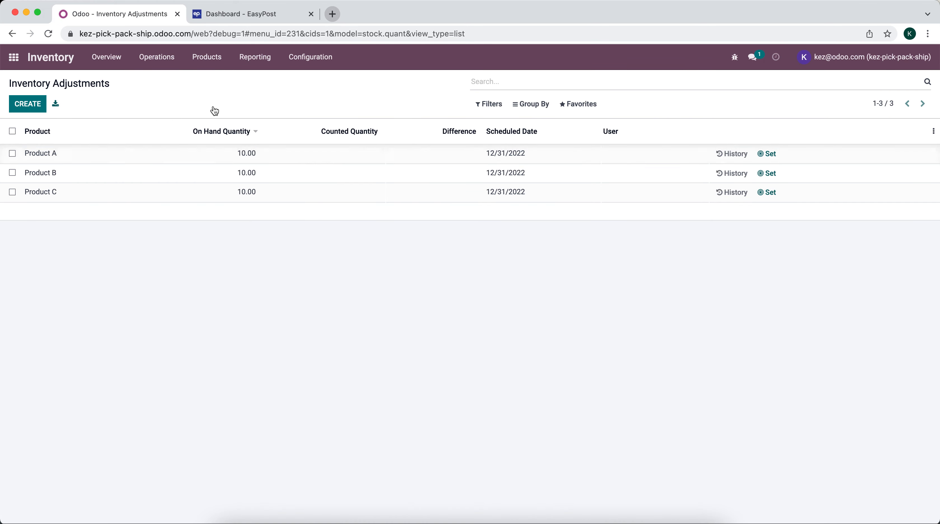
Create a shipping method named 'UPS Ground' with Easypost as its provider
{"action": "left_click", "coordinate": [302, 51]}
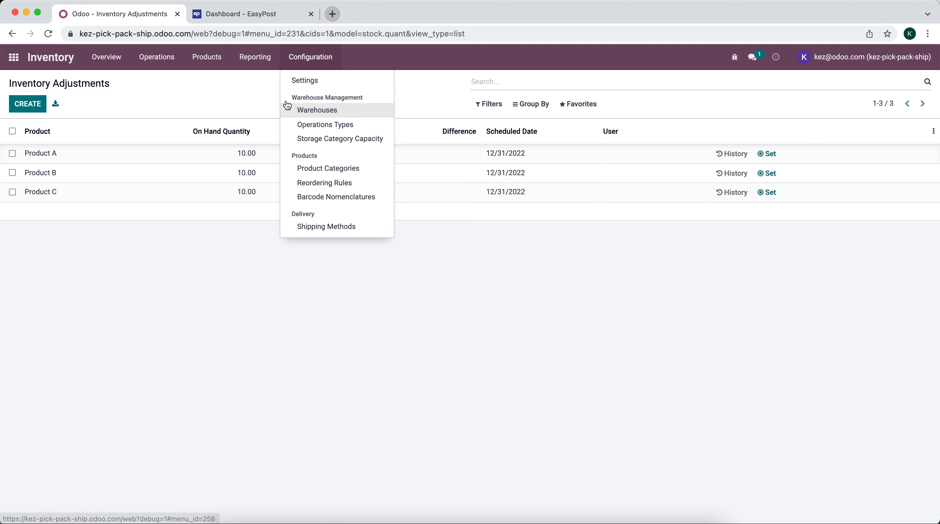
{"action": "left_click", "coordinate": [11, 58]}
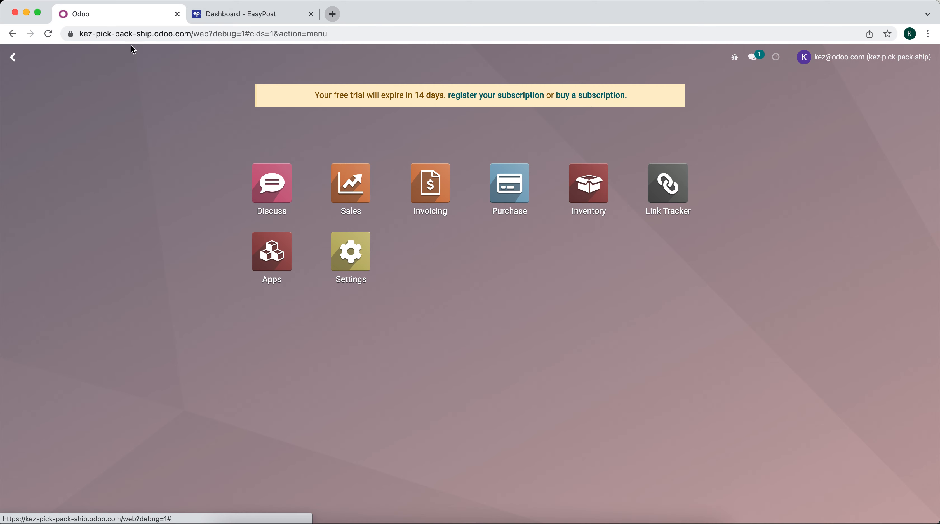
{"action": "type", "text": "shipp"}
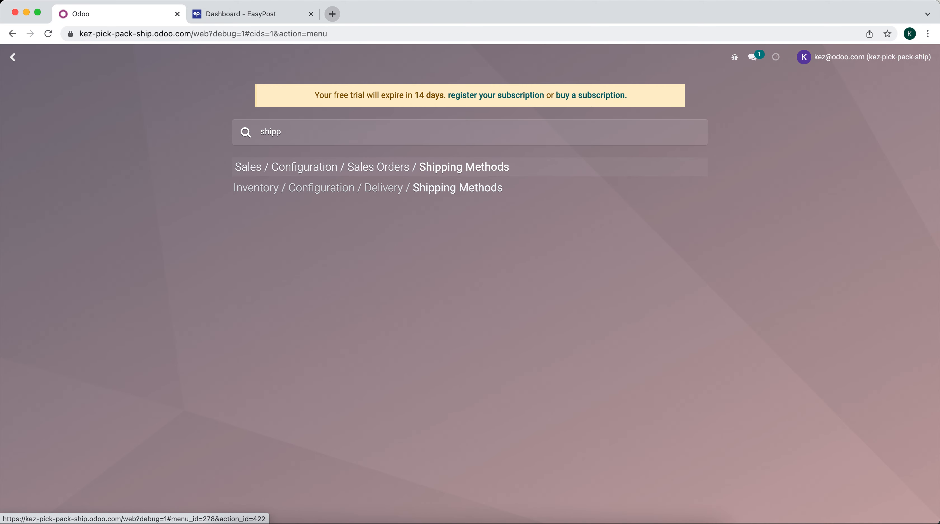
{"action": "left_click", "coordinate": [420, 167]}
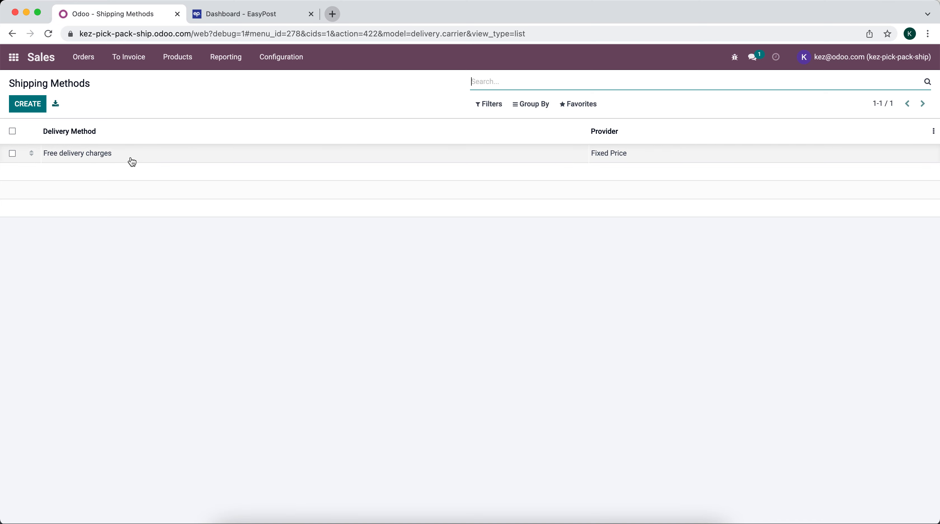
{"action": "left_click", "coordinate": [27, 105]}
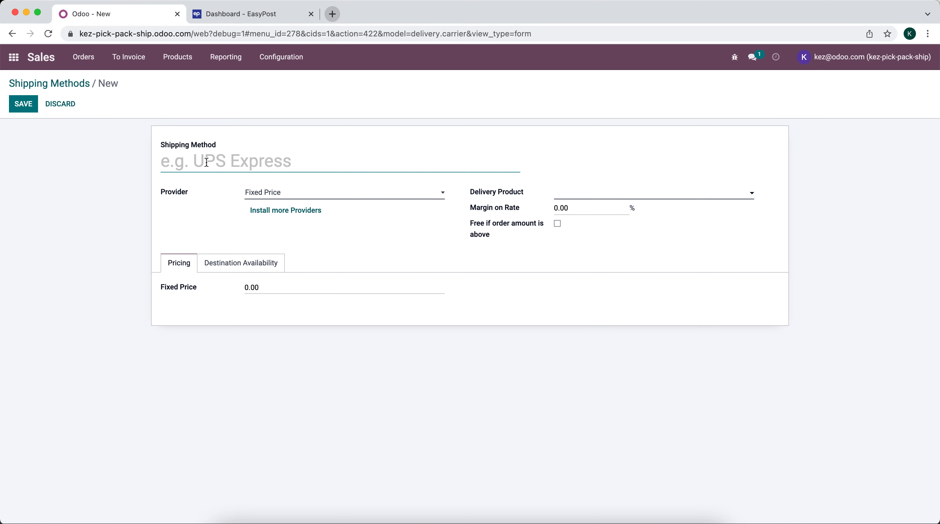
{"action": "type", "text": "UPS Ground"}
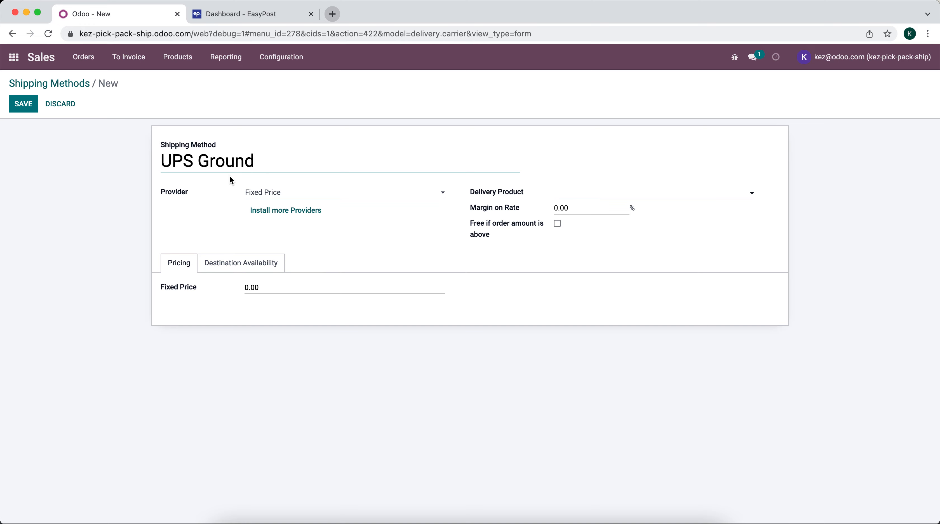
{"action": "left_click", "coordinate": [263, 187]}
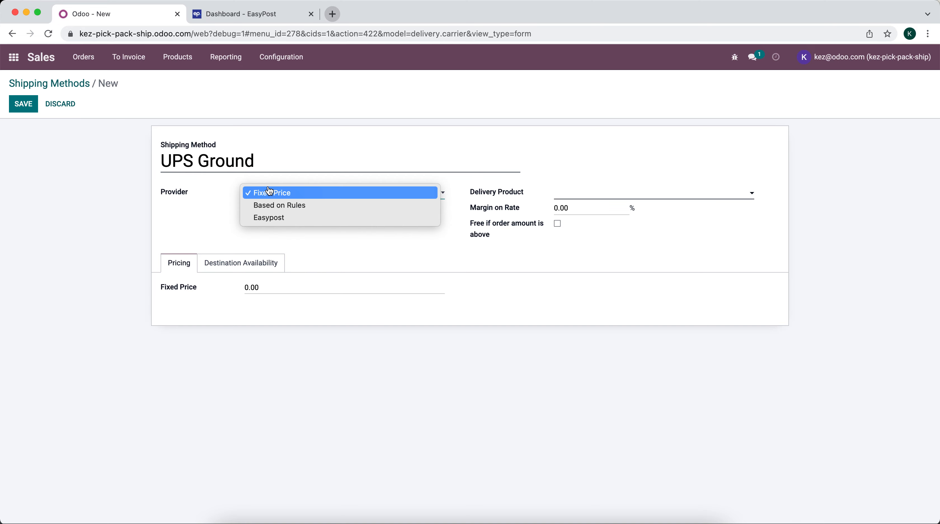
{"action": "left_click", "coordinate": [282, 219]}
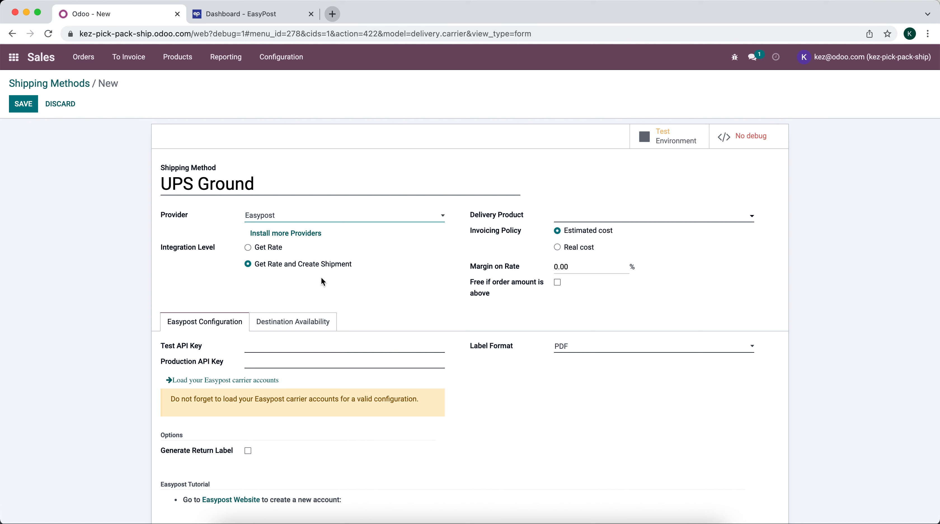
Create a 'UPS Ground' delivery product for it and remove its 15% tax
{"action": "left_click", "coordinate": [575, 216]}
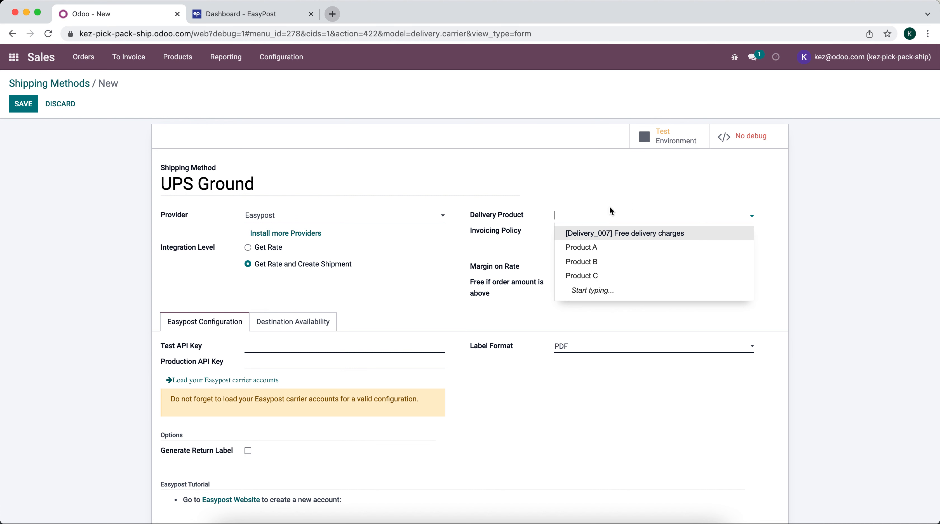
{"action": "type", "text": "UPS Ground"}
{"action": "left_click", "coordinate": [617, 235]}
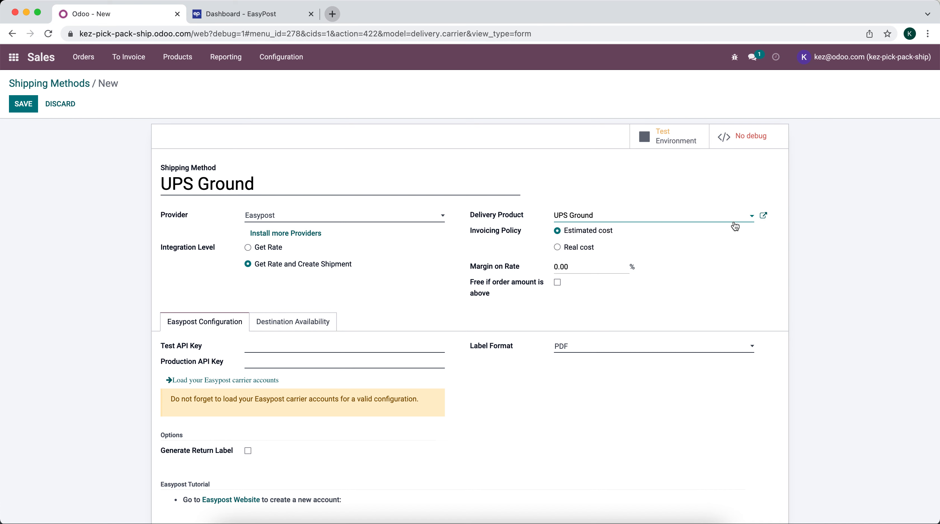
{"action": "left_click", "coordinate": [764, 215]}
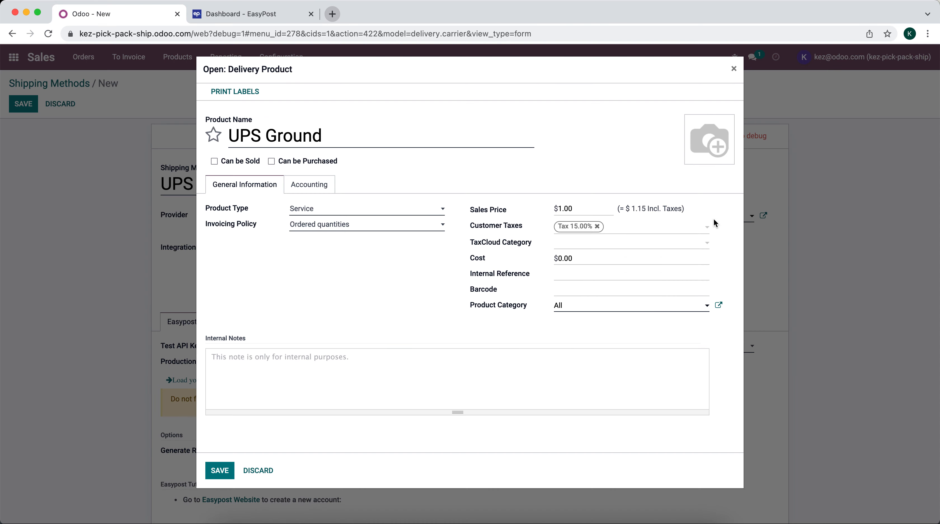
{"action": "left_click", "coordinate": [597, 227]}
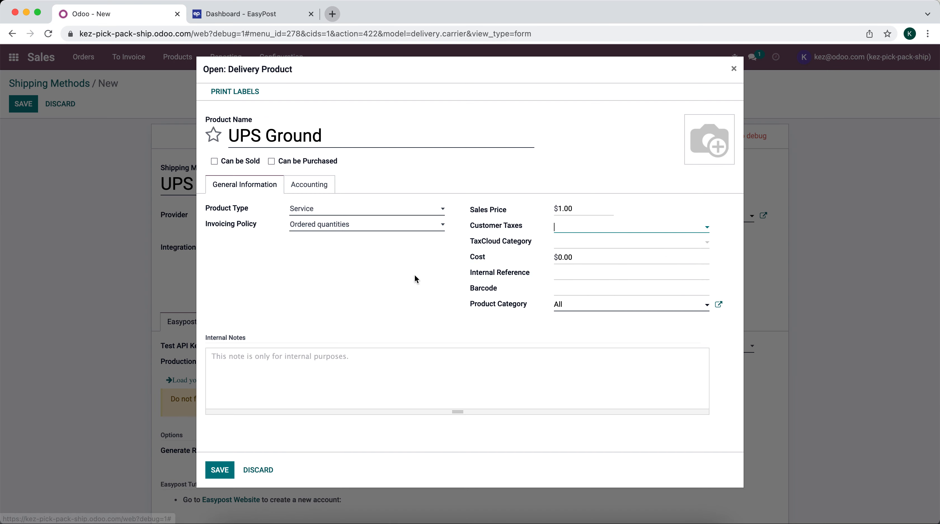
{"action": "left_click", "coordinate": [219, 470]}
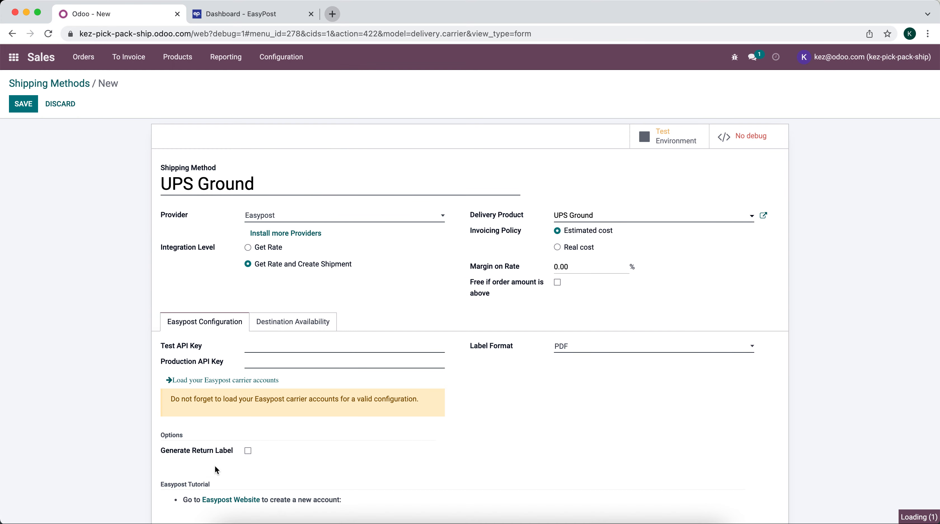
{"action": "scroll", "coordinate": [498, 267], "scroll_direction": "down", "scroll_amount": 1}
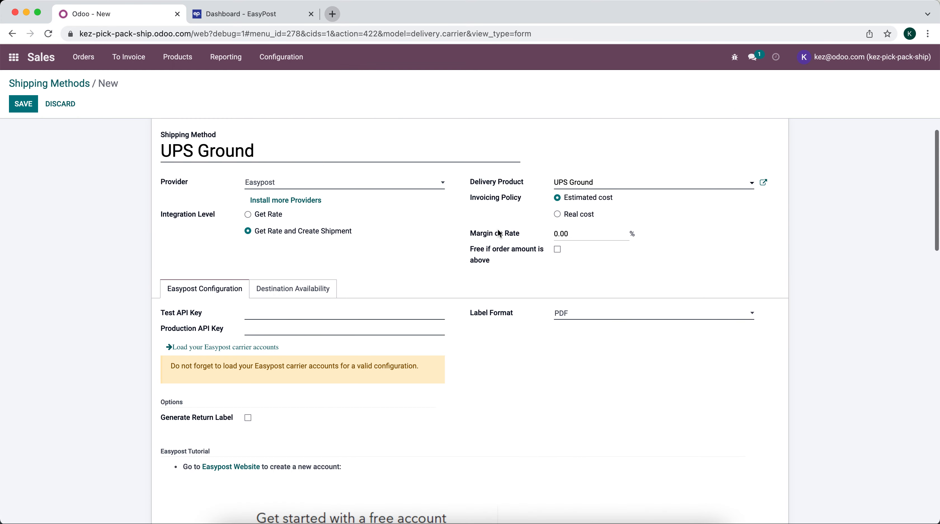
{"action": "mouse_move", "coordinate": [501, 232]}
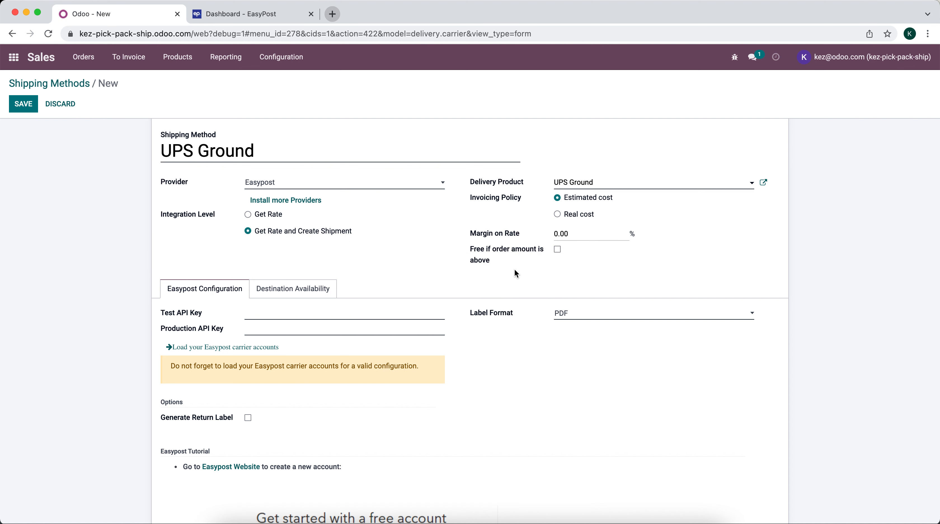
{"action": "scroll", "coordinate": [515, 268], "scroll_direction": "down", "scroll_amount": 1}
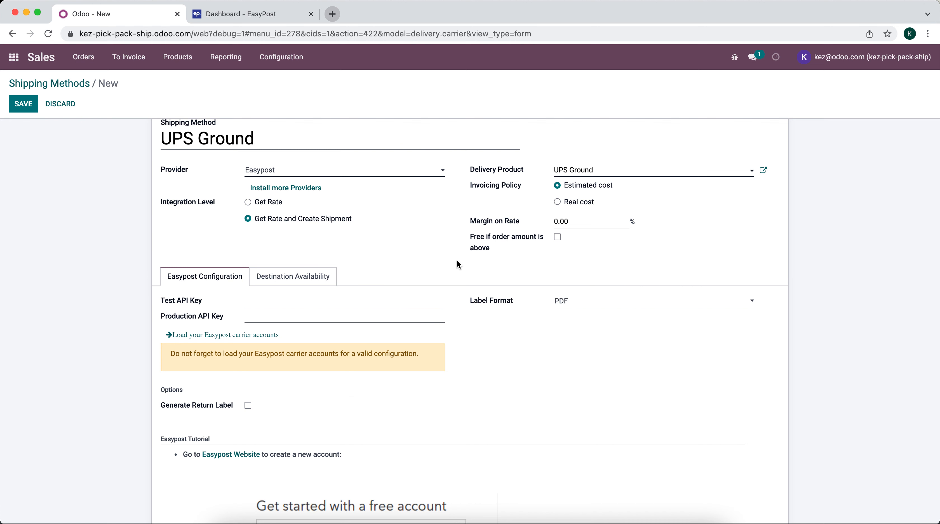
{"action": "scroll", "coordinate": [465, 263], "scroll_direction": "down", "scroll_amount": 1}
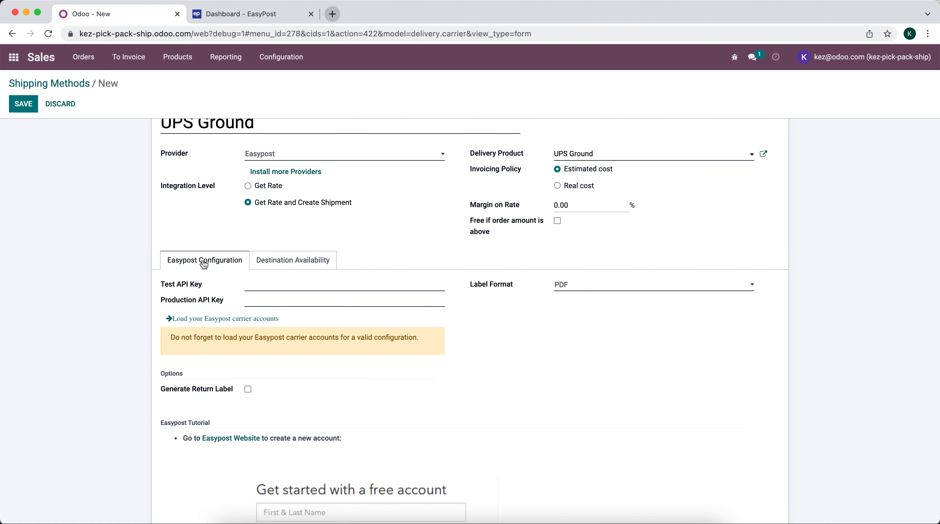
{"action": "scroll", "coordinate": [267, 253], "scroll_direction": "down", "scroll_amount": 4}
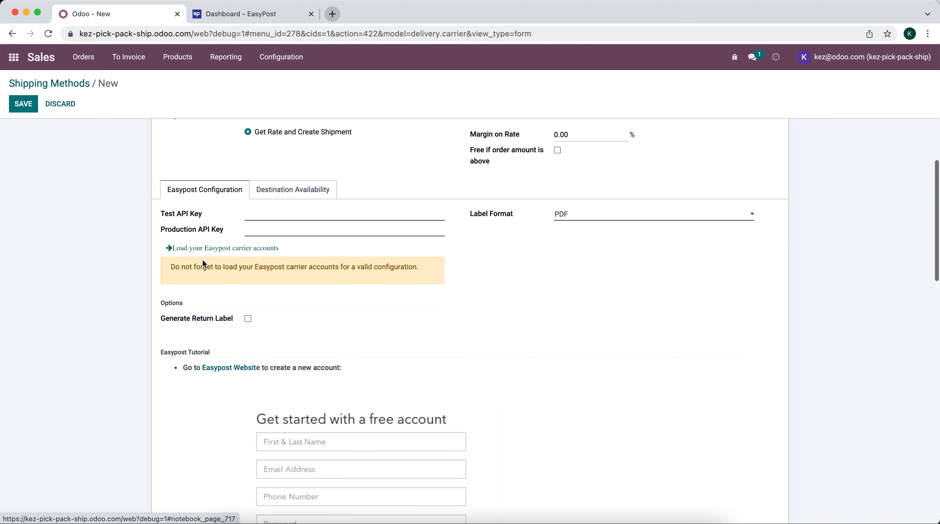
{"action": "left_click", "coordinate": [301, 197]}
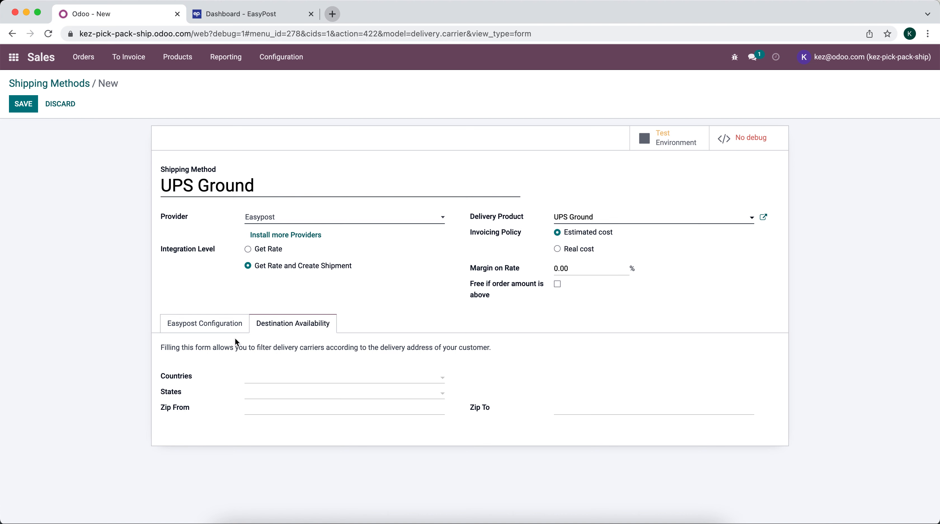
{"action": "left_click", "coordinate": [225, 328]}
{"action": "scroll", "coordinate": [295, 349], "scroll_direction": "down", "scroll_amount": 3}
{"action": "left_click", "coordinate": [285, 249]}
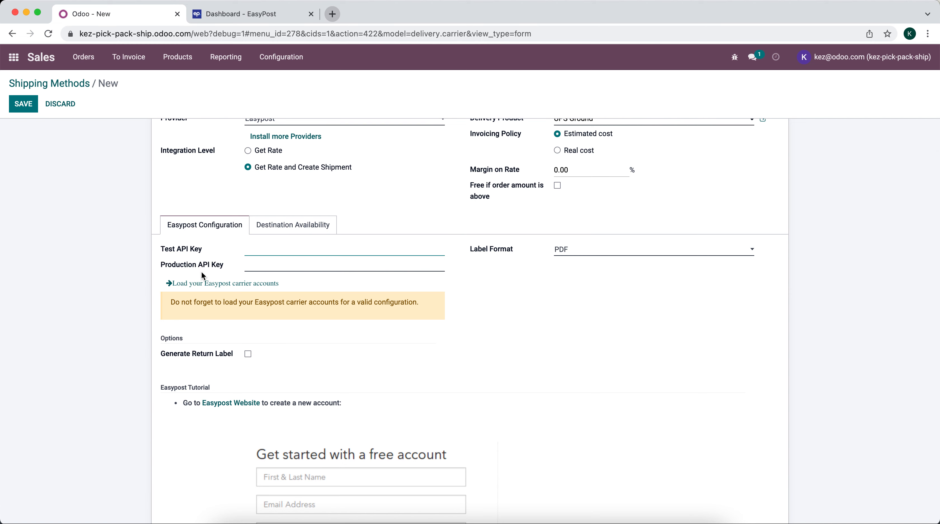
Copy the EasyPost API keys into the Test and Production API Key fields
{"action": "left_click", "coordinate": [204, 18]}
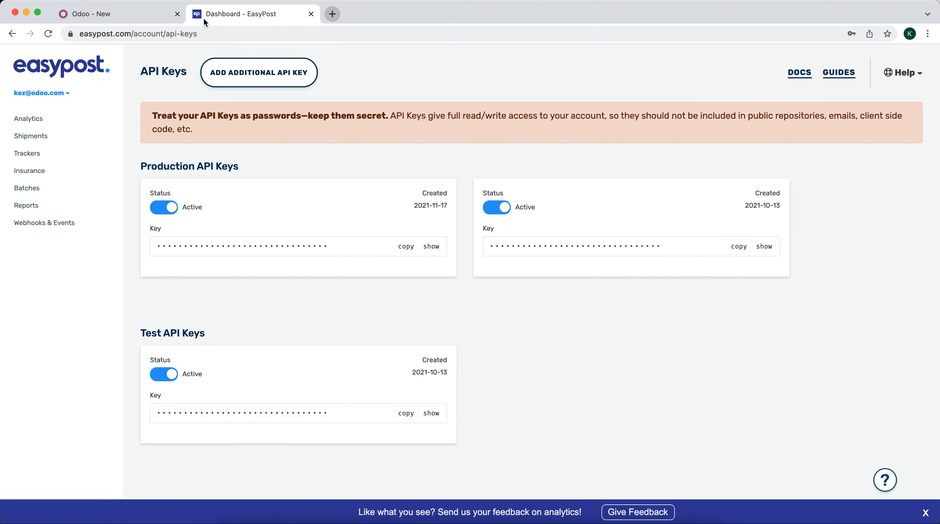
{"action": "left_click", "coordinate": [400, 251]}
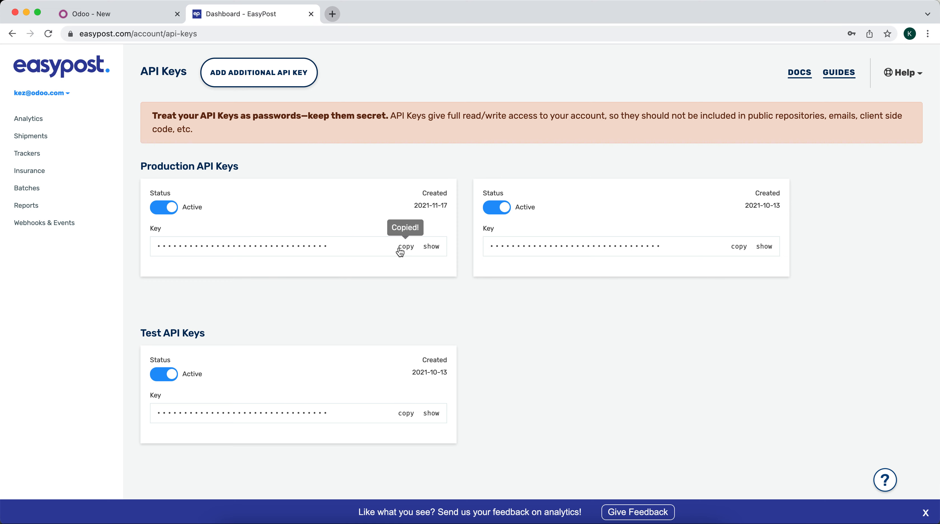
{"action": "left_click", "coordinate": [139, 10]}
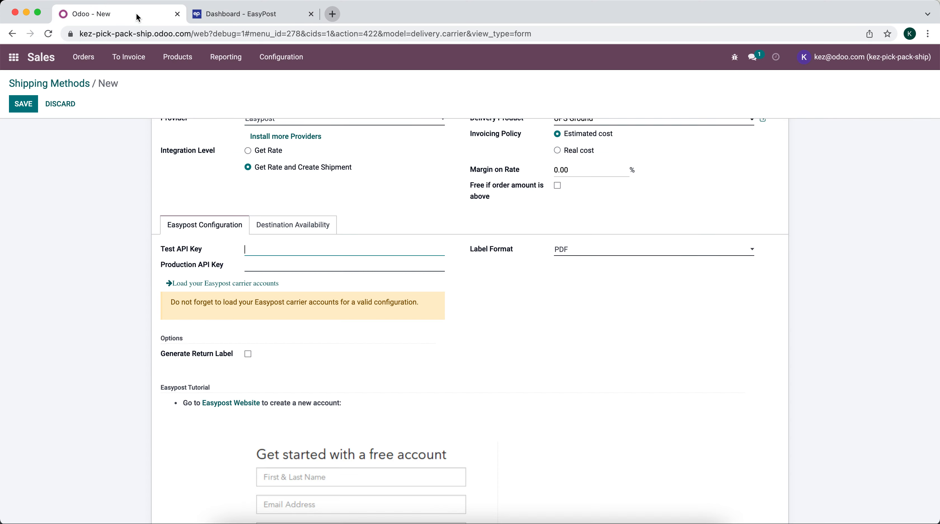
{"action": "key", "text": "super+v"}
{"action": "left_click", "coordinate": [252, 21]}
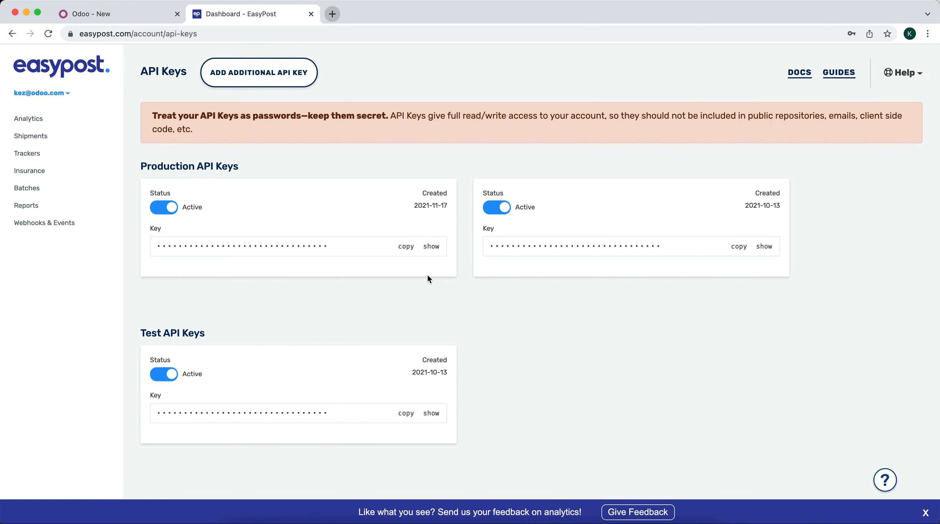
{"action": "left_click", "coordinate": [406, 413]}
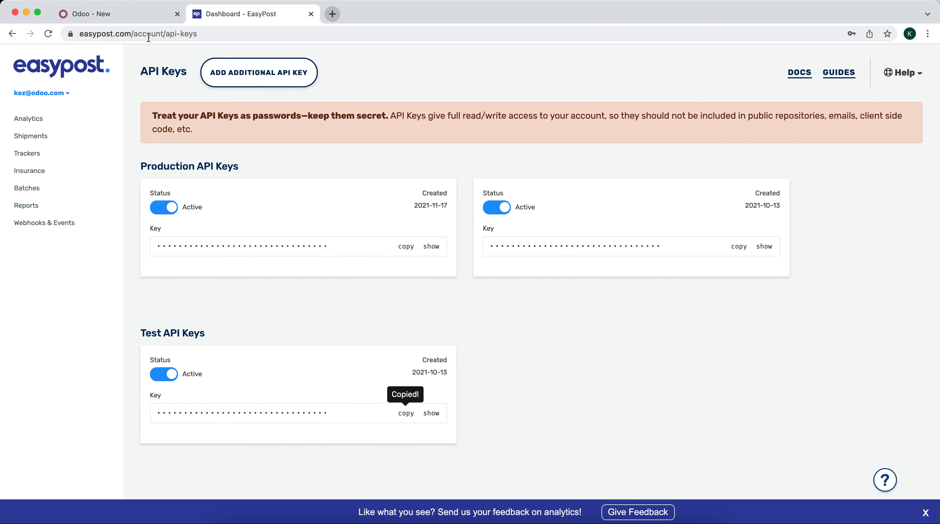
{"action": "left_click", "coordinate": [110, 13]}
{"action": "left_click", "coordinate": [329, 261]}
{"action": "key", "text": "super+v"}
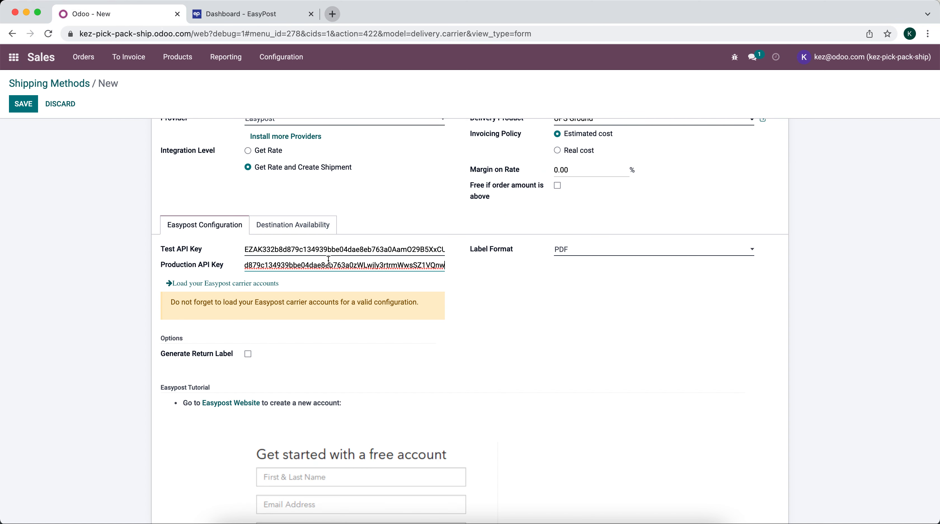
Load the Easypost carrier accounts, dismiss the production-key error, and reopen for editing
{"action": "left_click", "coordinate": [260, 289]}
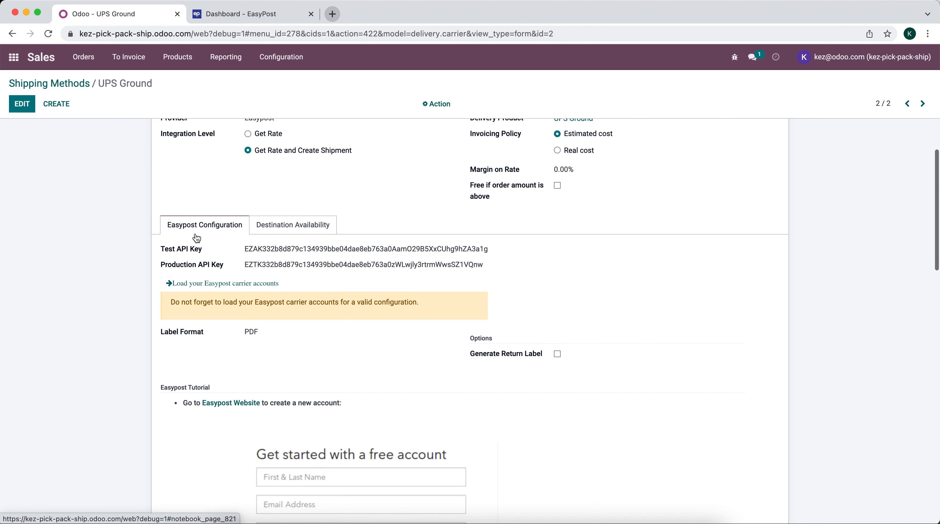
{"action": "left_click", "coordinate": [257, 284]}
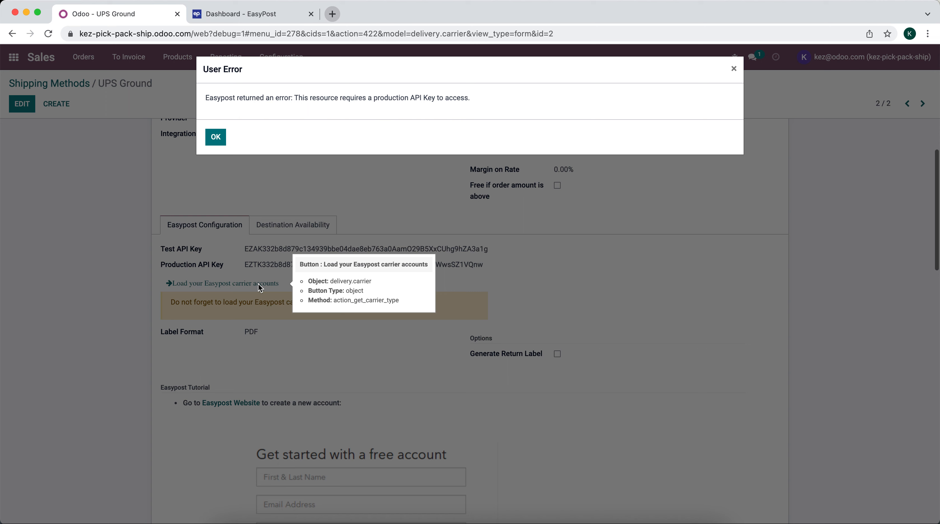
{"action": "left_click", "coordinate": [216, 137]}
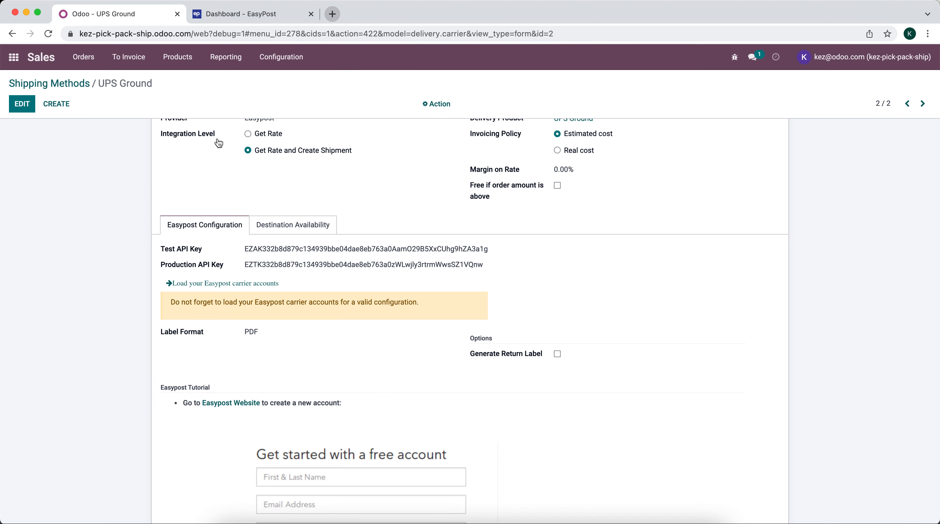
{"action": "left_click", "coordinate": [33, 111]}
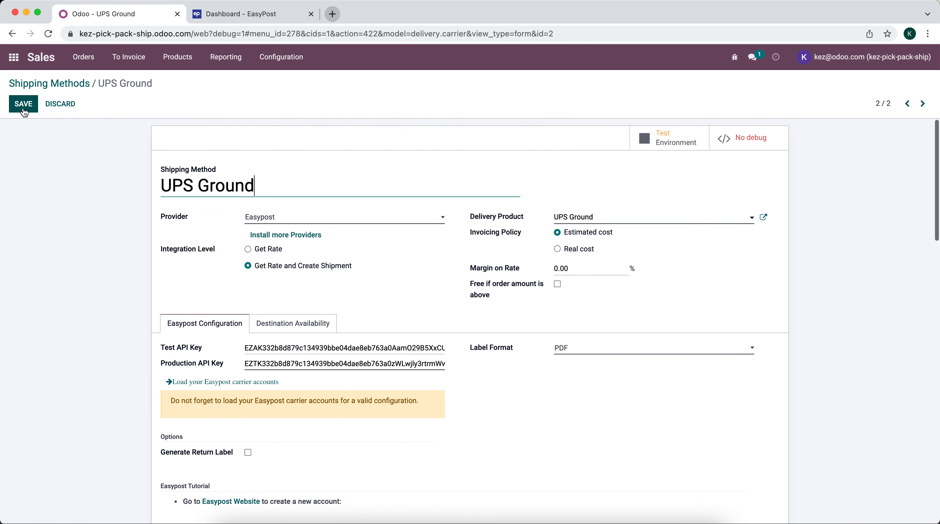
Paste the second production key into Test API Key, save, and retry loading accounts
{"action": "left_click", "coordinate": [211, 14]}
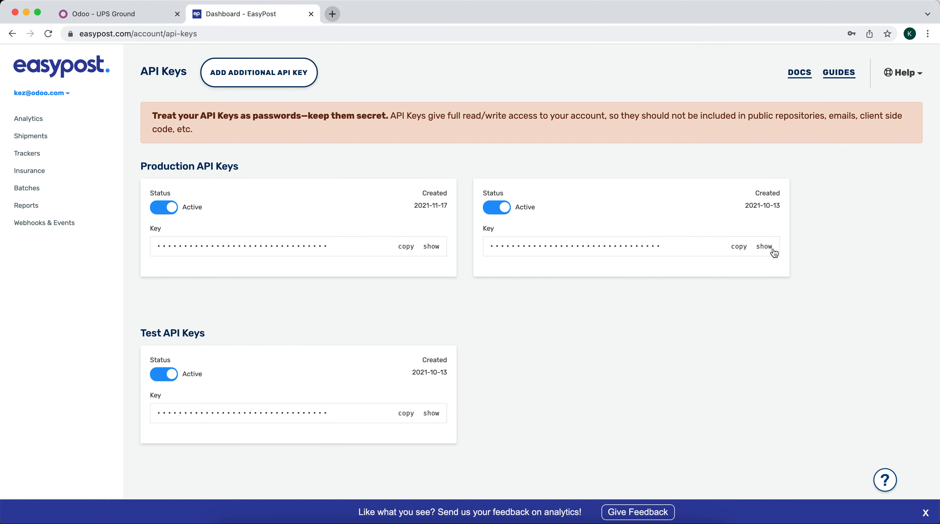
{"action": "left_click", "coordinate": [739, 247]}
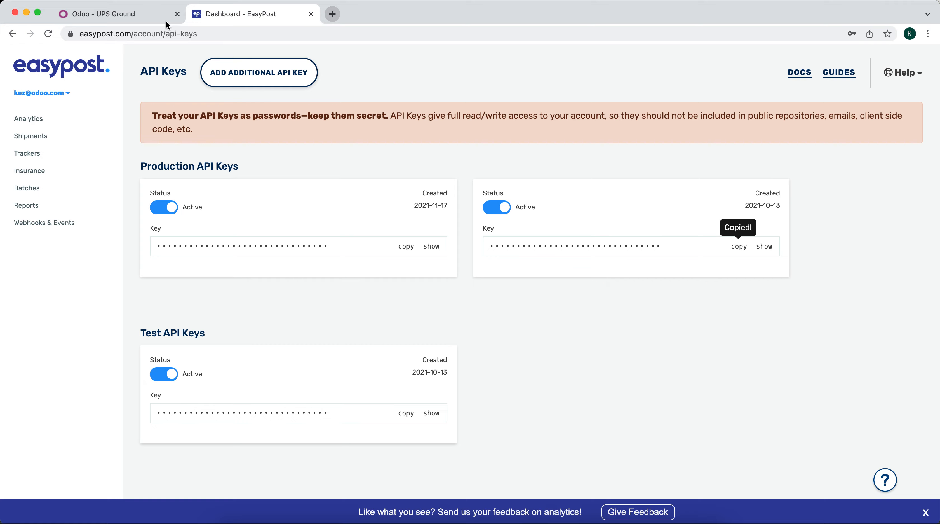
{"action": "left_click", "coordinate": [161, 15]}
{"action": "triple_click", "coordinate": [340, 349]}
{"action": "key", "text": "super+v"}
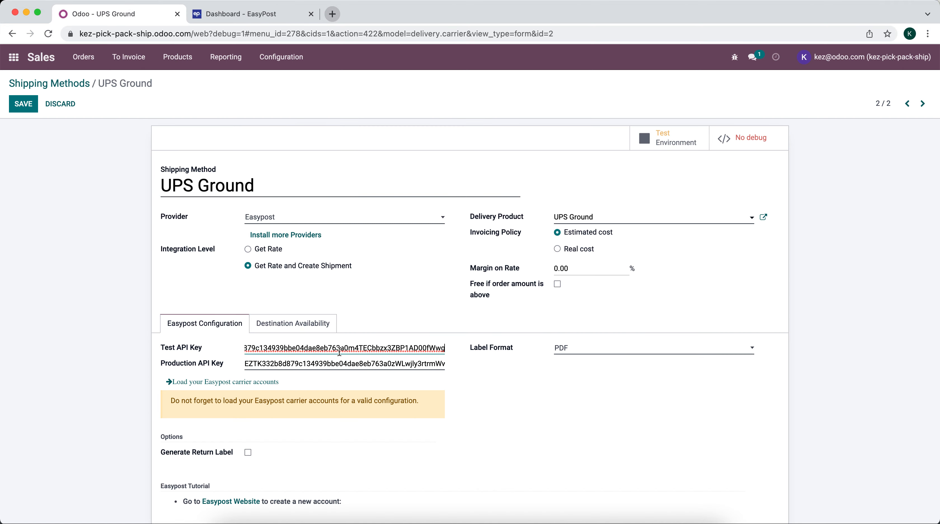
{"action": "left_click", "coordinate": [30, 109]}
{"action": "left_click", "coordinate": [207, 381]}
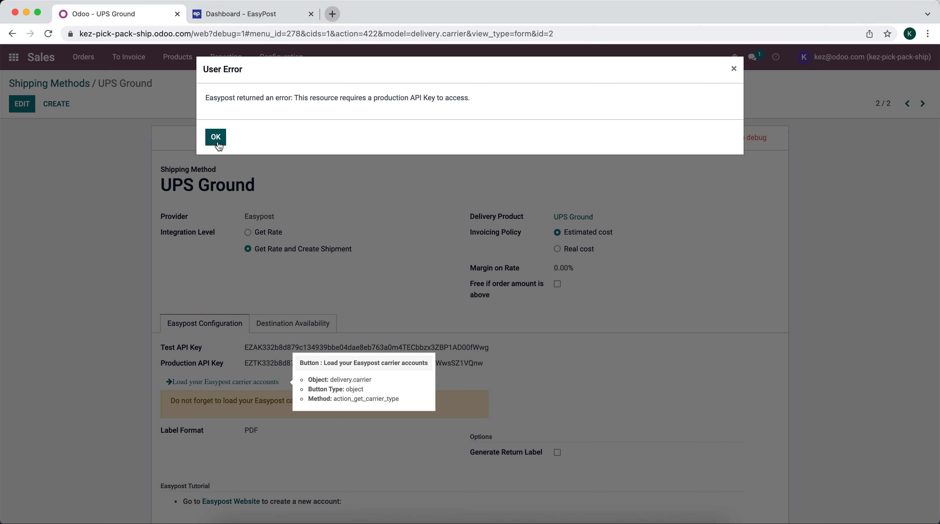
{"action": "left_click", "coordinate": [216, 137]}
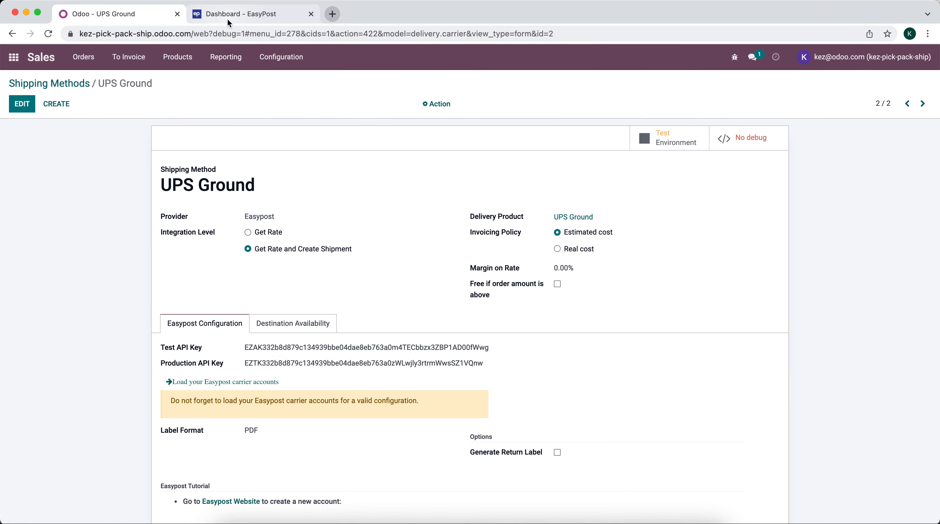
Replace the Production API Key with the first EasyPost production key
{"action": "left_click", "coordinate": [280, 11]}
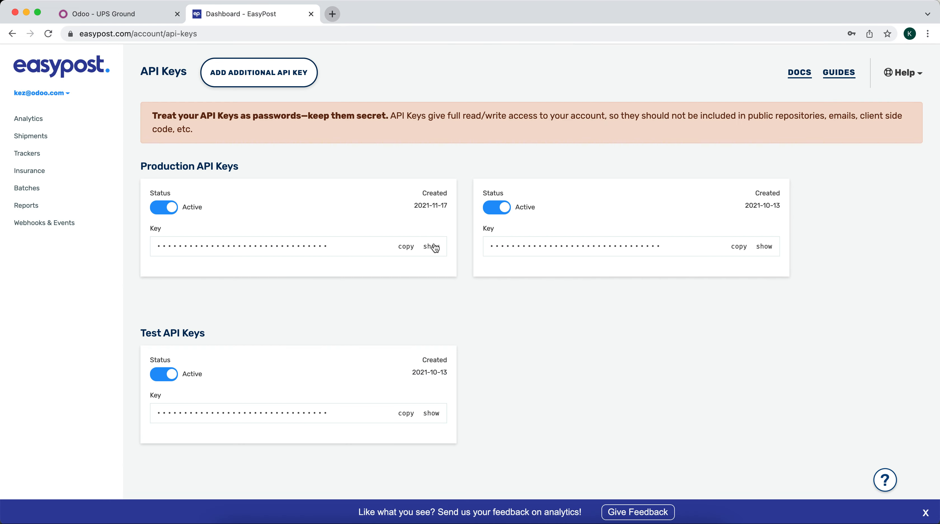
{"action": "left_click", "coordinate": [407, 247]}
{"action": "left_click", "coordinate": [163, 23]}
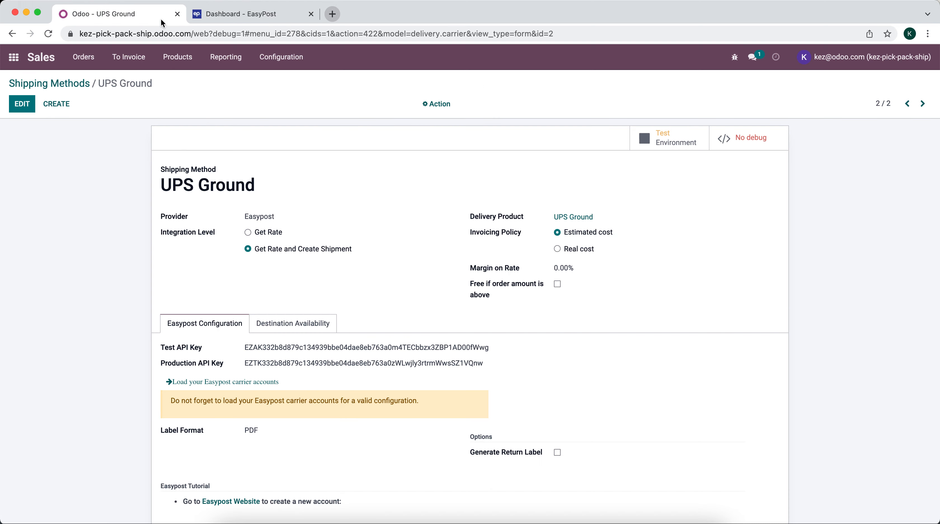
{"action": "left_click", "coordinate": [22, 104]}
{"action": "triple_click", "coordinate": [279, 362]}
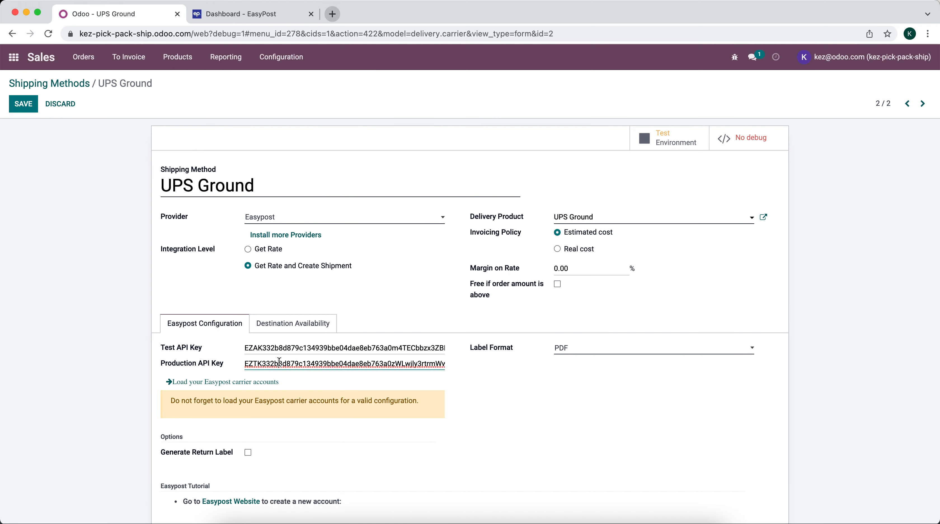
{"action": "key", "text": "cmd+v"}
{"action": "key", "text": "super+a"}
{"action": "key", "text": "super+v"}
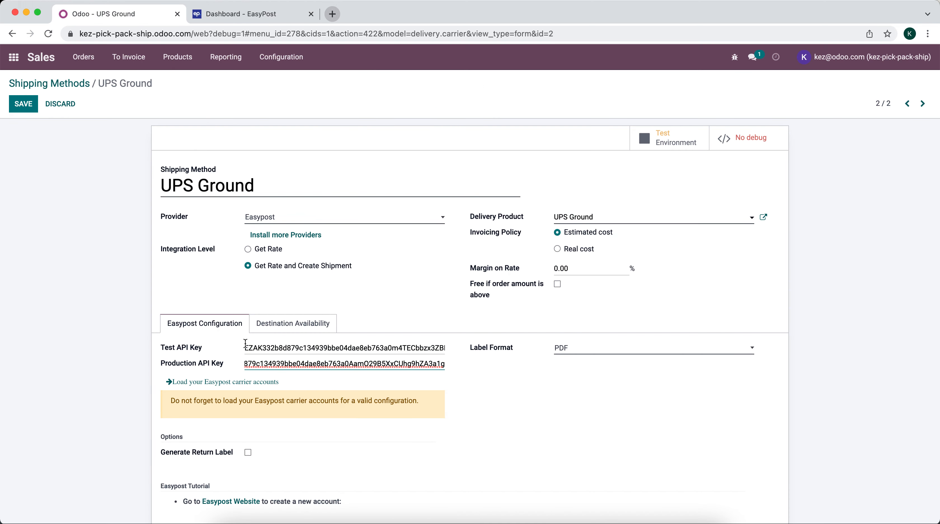
Replace the Test API Key with EasyPost's test key, save, and load carrier accounts
{"action": "left_click", "coordinate": [220, 14]}
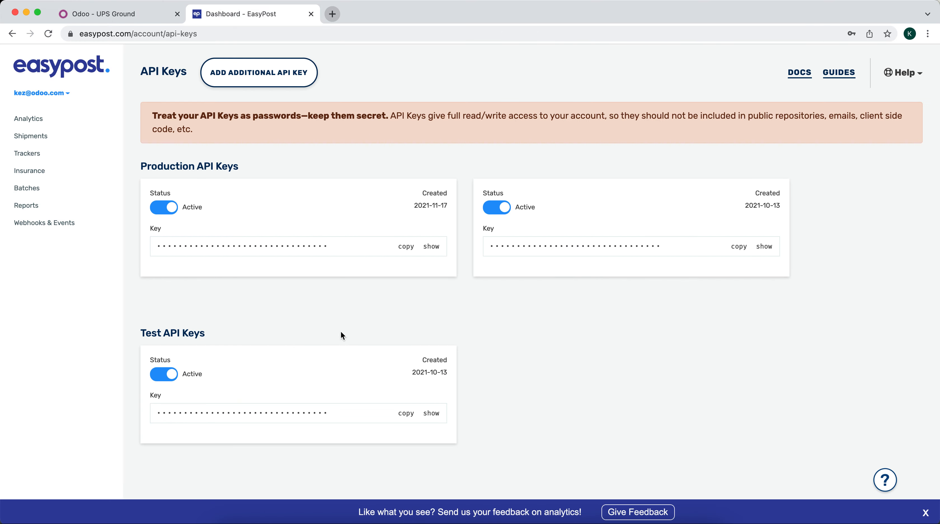
{"action": "left_click", "coordinate": [405, 413]}
{"action": "left_click", "coordinate": [117, 14]}
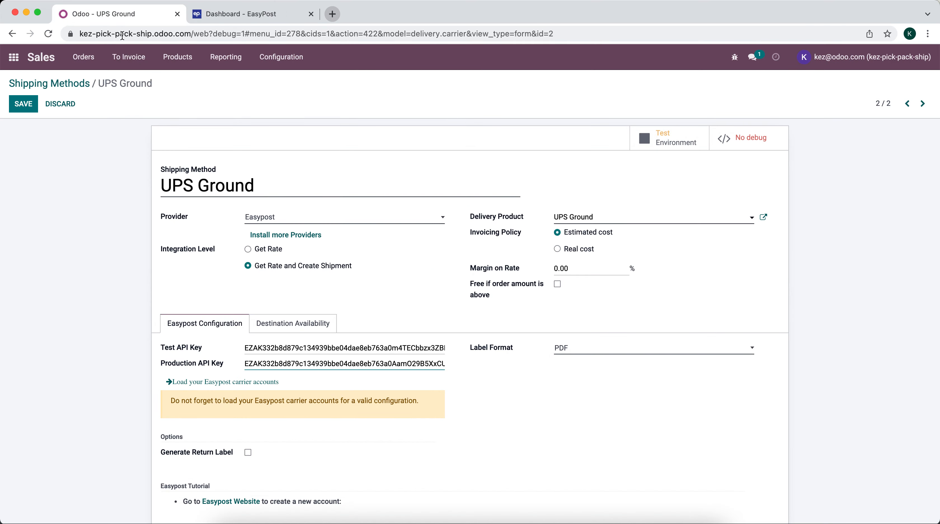
{"action": "left_click", "coordinate": [282, 350]}
{"action": "key", "text": "super+a"}
{"action": "key", "text": "super+v"}
{"action": "left_click", "coordinate": [21, 105]}
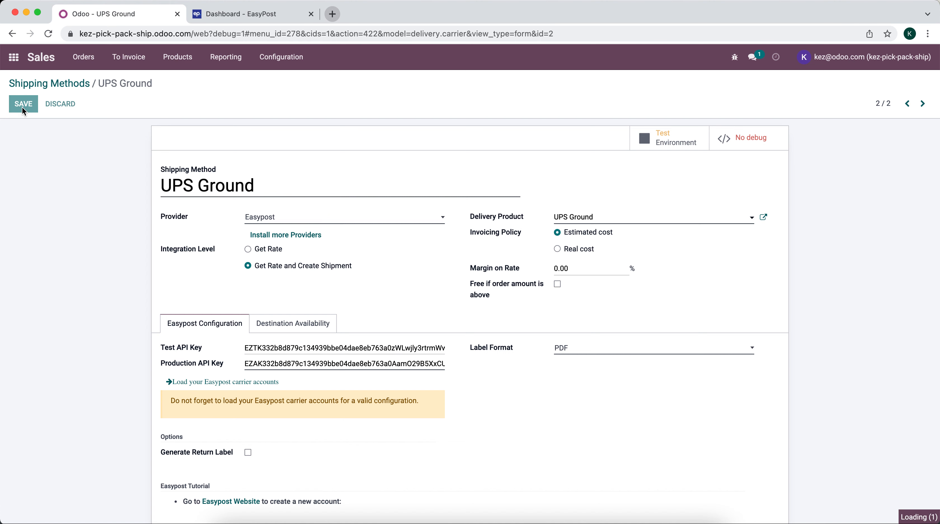
{"action": "left_click", "coordinate": [259, 381]}
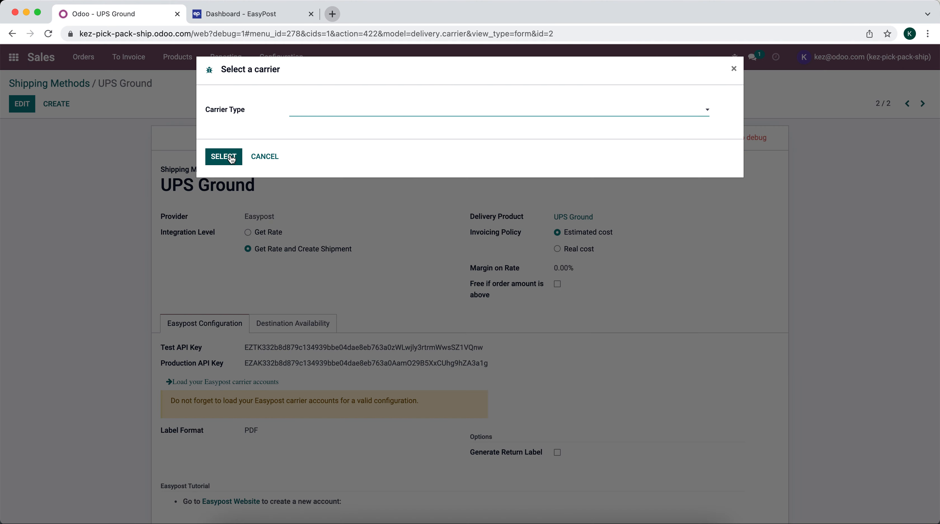
Review the carrier accounts listed on the EasyPost dashboard
{"action": "left_click", "coordinate": [322, 114]}
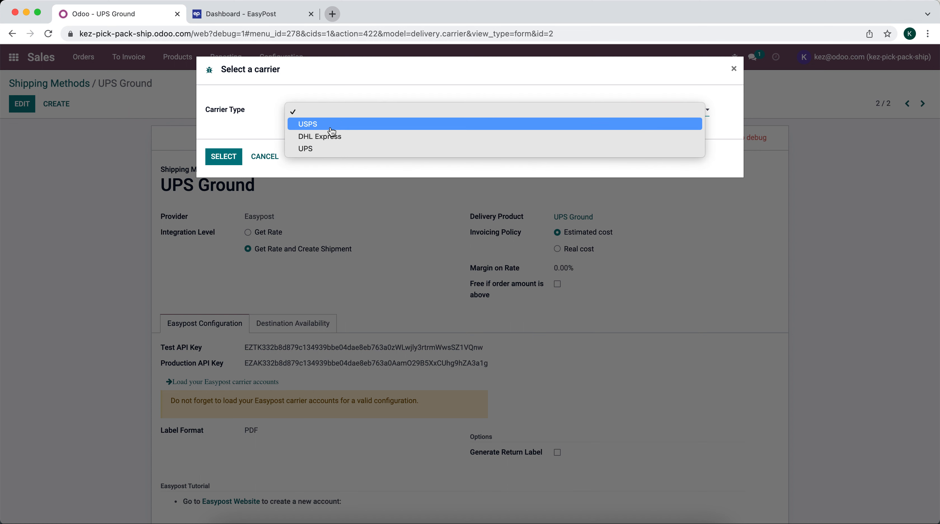
{"action": "left_click", "coordinate": [257, 15]}
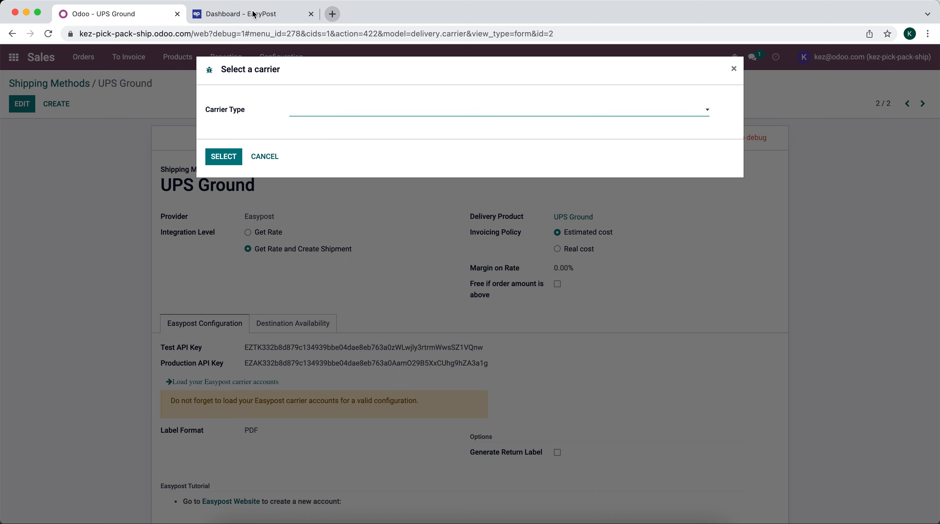
{"action": "left_click", "coordinate": [255, 16]}
{"action": "left_click", "coordinate": [56, 92]}
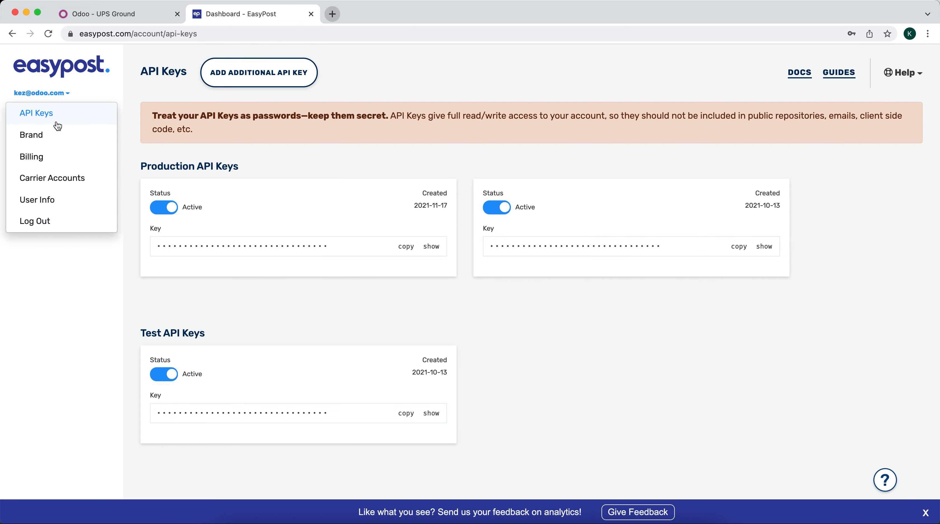
{"action": "left_click", "coordinate": [66, 180]}
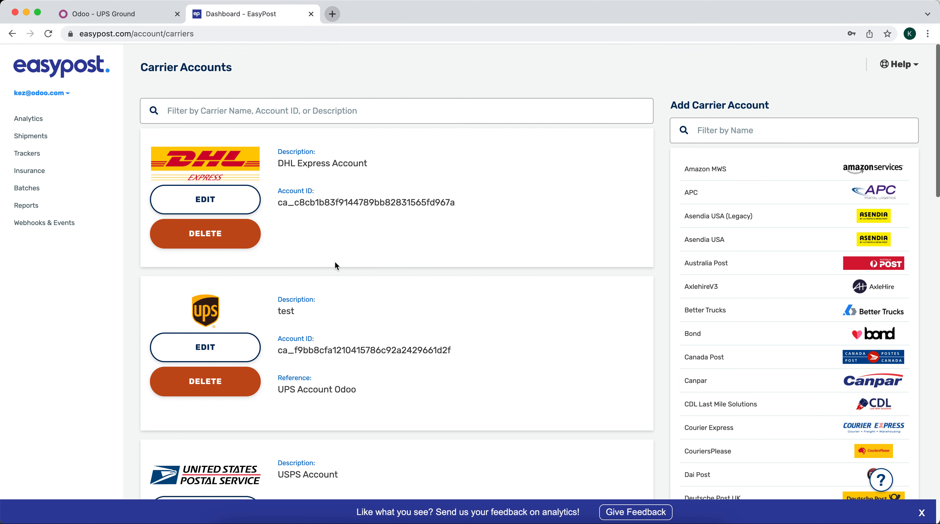
{"action": "scroll", "coordinate": [330, 271], "scroll_direction": "down", "scroll_amount": 5}
{"action": "scroll", "coordinate": [330, 270], "scroll_direction": "up", "scroll_amount": 5}
Set UPS as the carrier type of the UPS Ground method
{"action": "left_click", "coordinate": [118, 14]}
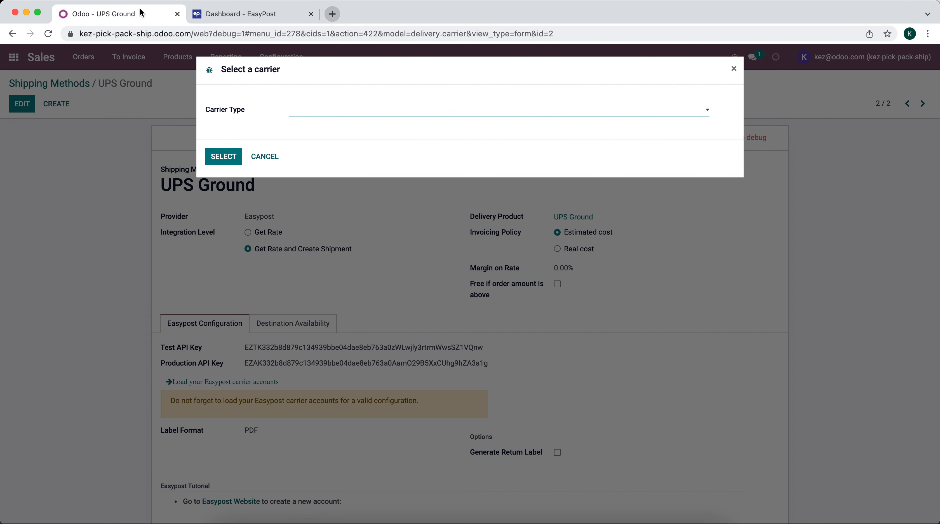
{"action": "left_click", "coordinate": [317, 114]}
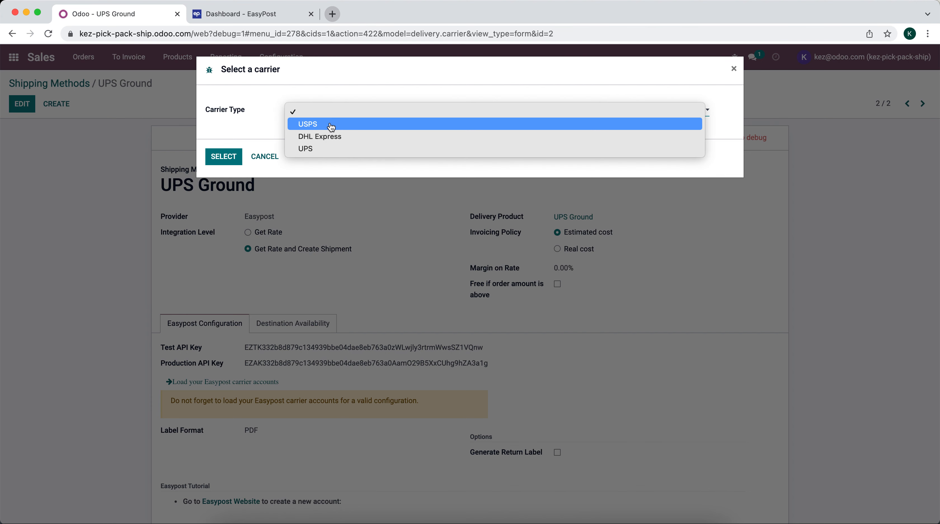
{"action": "left_click", "coordinate": [334, 150]}
{"action": "left_click", "coordinate": [233, 156]}
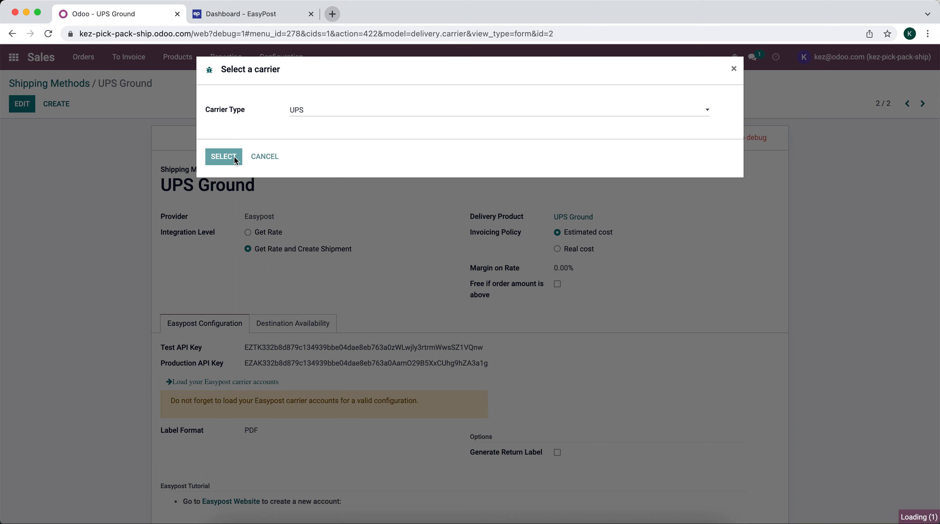
Bring up the full Search More list of default package types
{"action": "scroll", "coordinate": [287, 305], "scroll_direction": "down", "scroll_amount": 1}
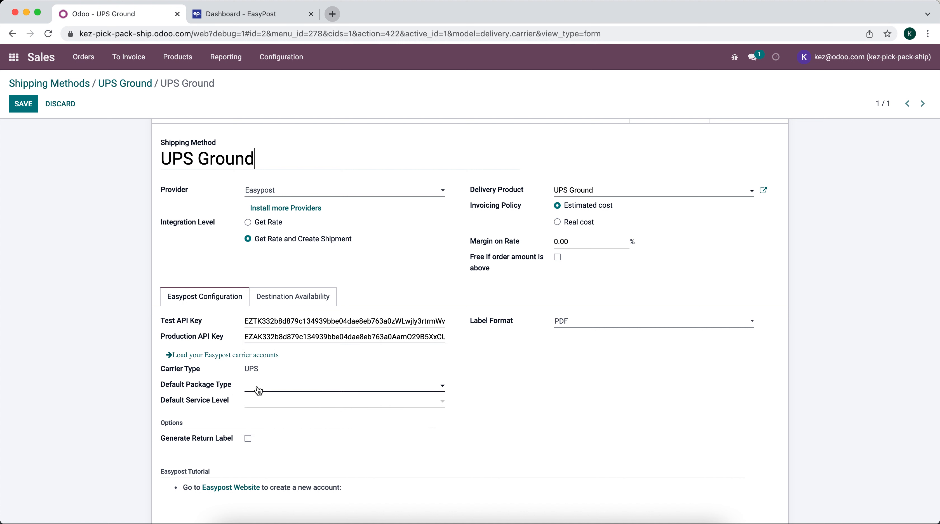
{"action": "left_click", "coordinate": [279, 391]}
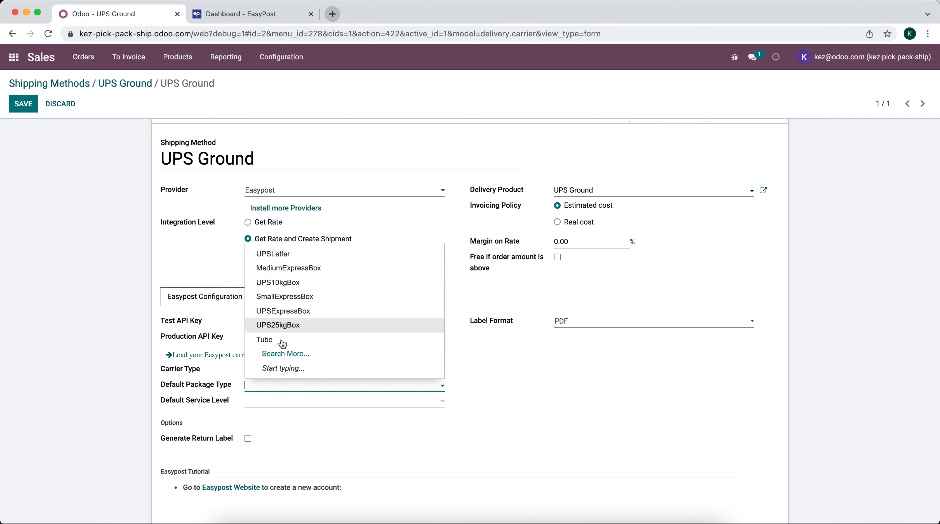
{"action": "left_click", "coordinate": [284, 354]}
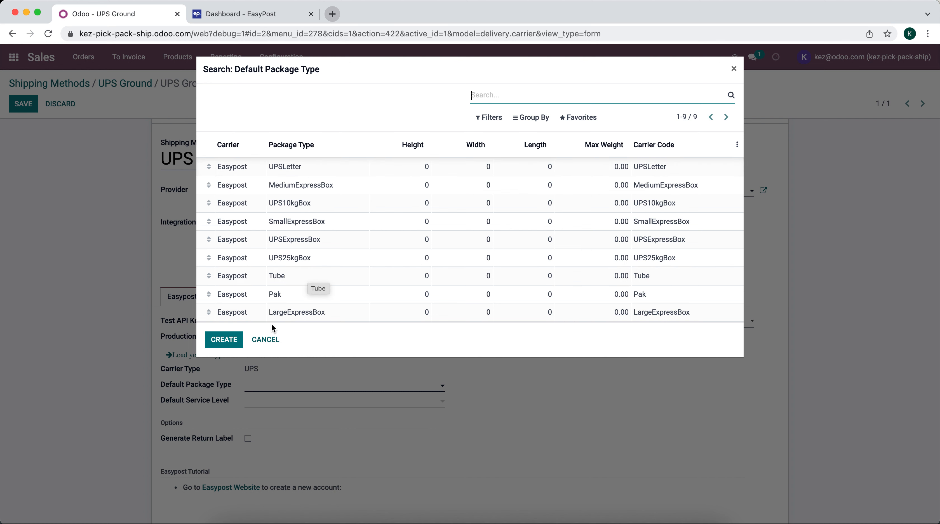
Start a new package type named '9x6x6 Box'
{"action": "left_click", "coordinate": [230, 346]}
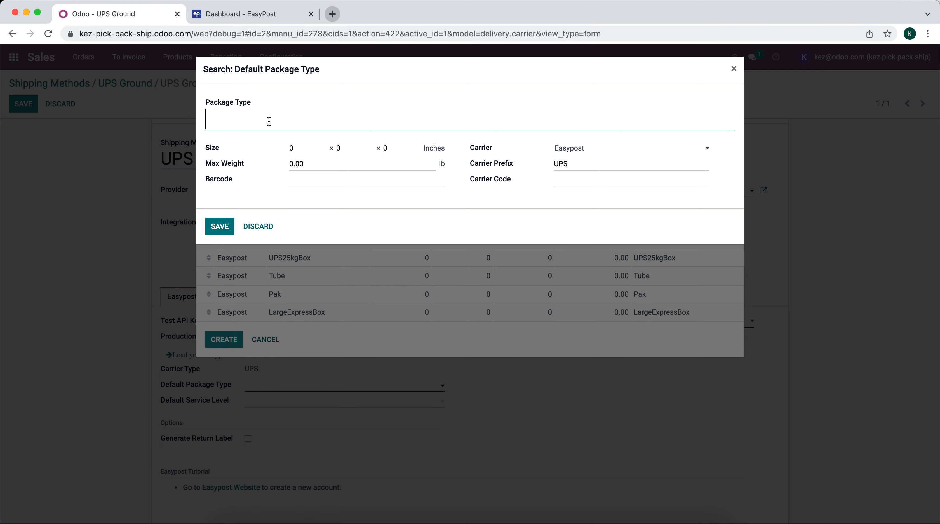
{"action": "type", "text": "9x6x6"}
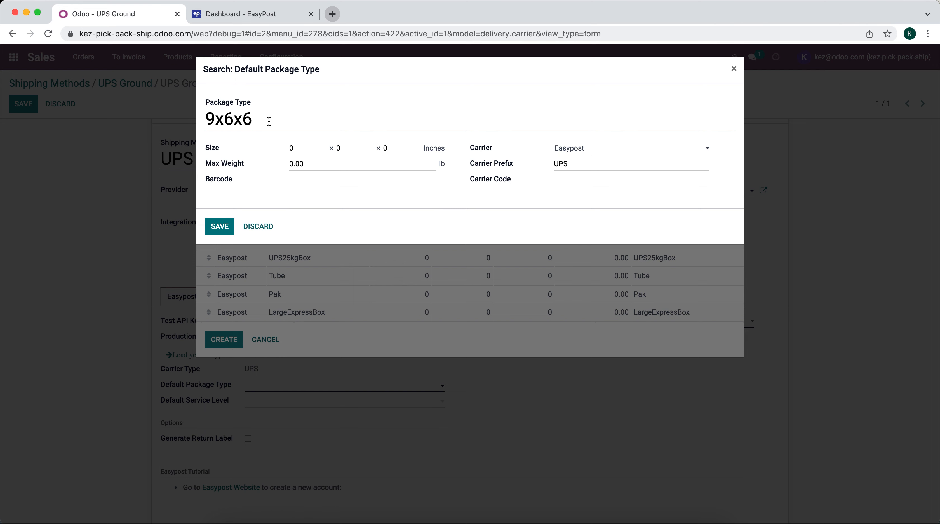
{"action": "left_click", "coordinate": [298, 144]}
{"action": "left_click", "coordinate": [300, 116]}
{"action": "type", "text": "Box"}
Give the package dimensions 9 × 6 × 6 inches and a 50 lb maximum weight
{"action": "left_click", "coordinate": [307, 147]}
{"action": "type", "text": "9"}
{"action": "left_click", "coordinate": [361, 149]}
{"action": "type", "text": "6"}
{"action": "left_click", "coordinate": [401, 152]}
{"action": "left_click", "coordinate": [373, 168]}
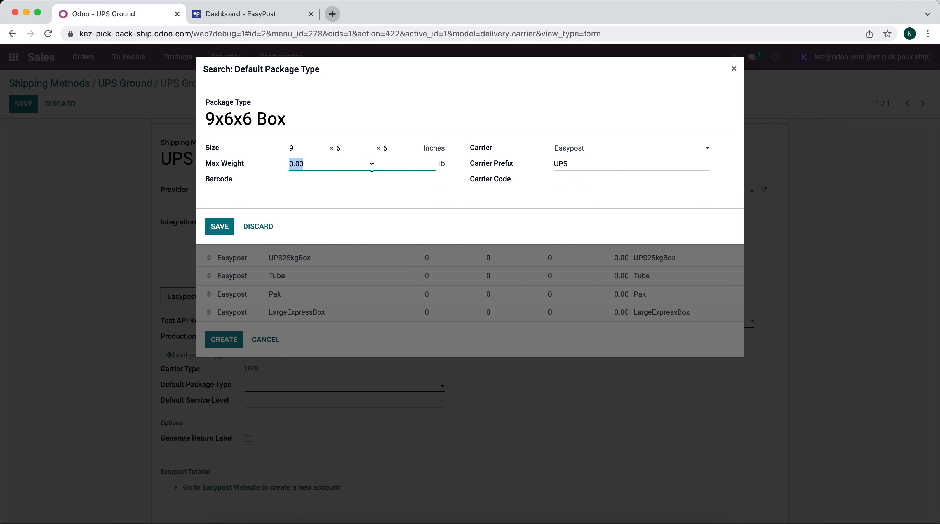
{"action": "left_click", "coordinate": [372, 186]}
{"action": "left_click", "coordinate": [307, 164]}
Leave the barcode blank, check the carrier code, and save the 9x6x6 Box package type
{"action": "left_click", "coordinate": [394, 183]}
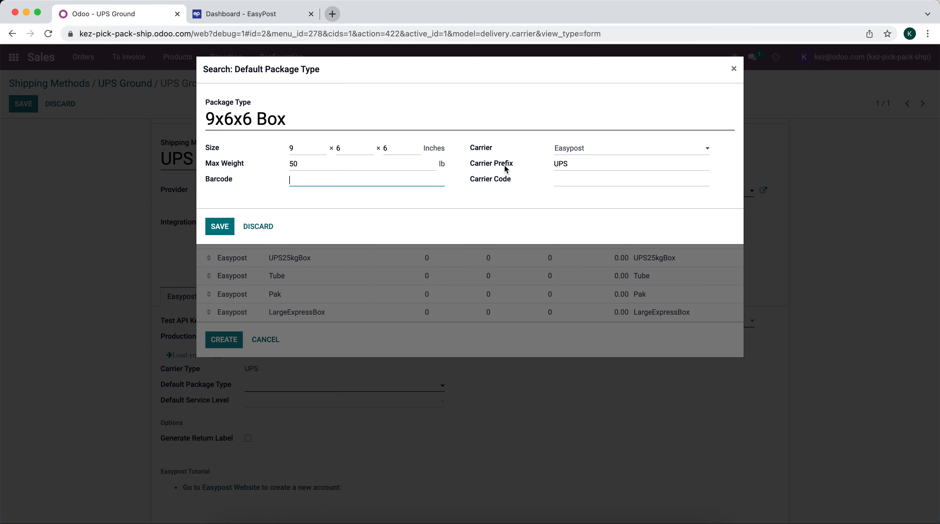
{"action": "left_click", "coordinate": [521, 198]}
{"action": "left_click", "coordinate": [565, 182]}
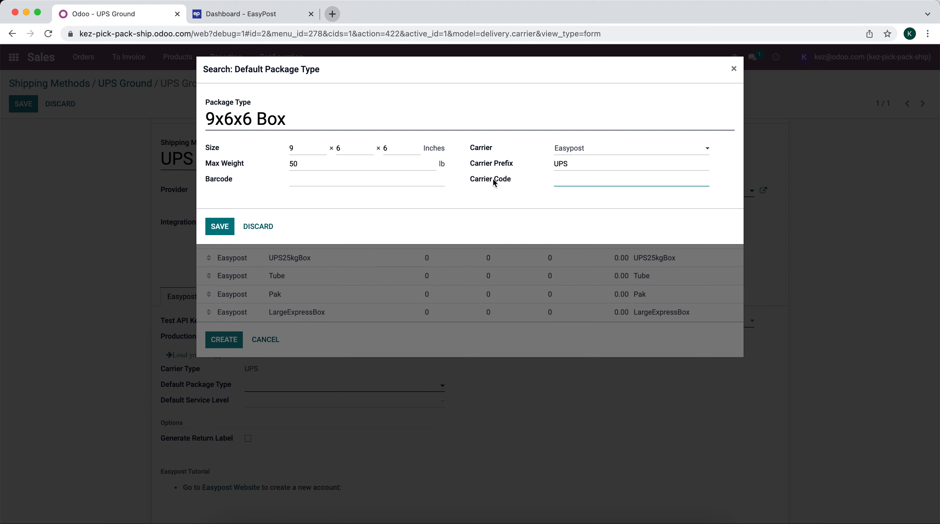
{"action": "mouse_move", "coordinate": [493, 181]}
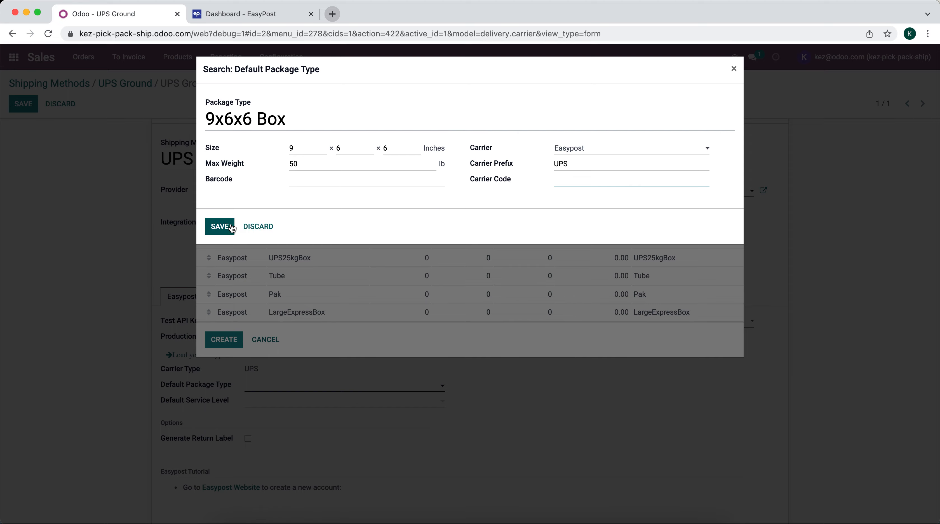
{"action": "left_click", "coordinate": [223, 228]}
Reopen the 9x6x6 Box default package type record and save it again
{"action": "left_click", "coordinate": [455, 386]}
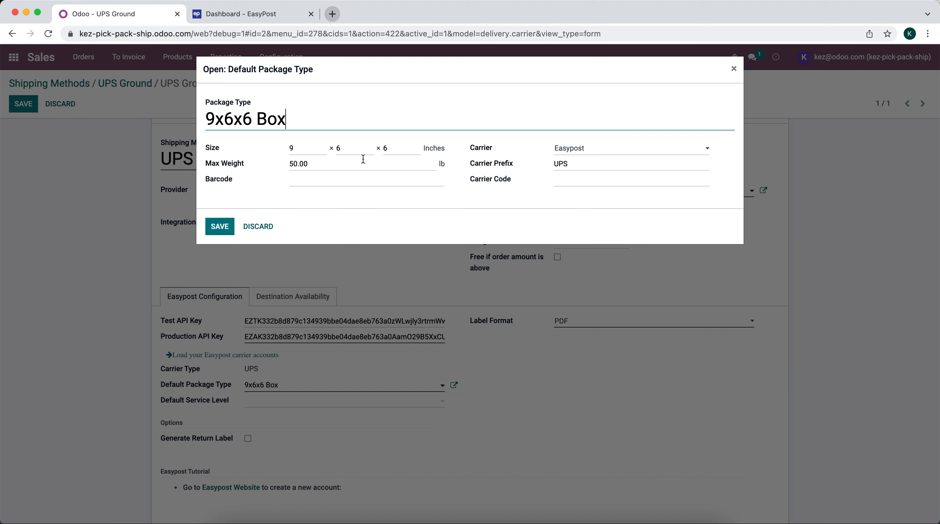
{"action": "left_click", "coordinate": [222, 226]}
{"action": "left_click", "coordinate": [344, 384]}
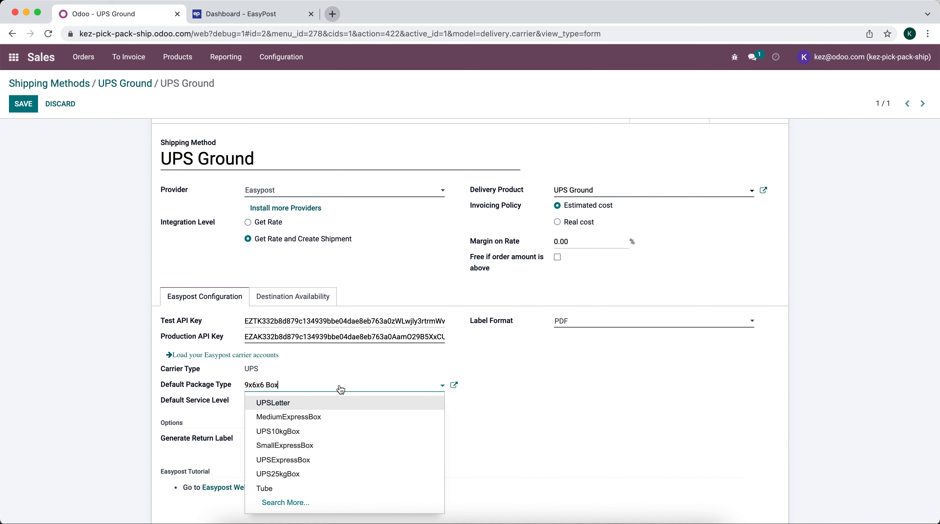
Close the package type search and choose Ground as the default service level
{"action": "left_click", "coordinate": [328, 505]}
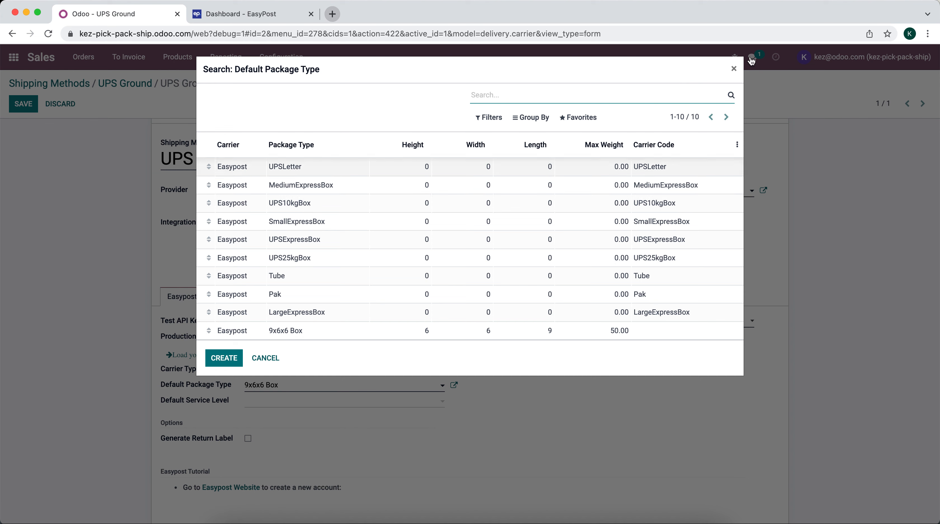
{"action": "left_click", "coordinate": [735, 72]}
{"action": "scroll", "coordinate": [412, 380], "scroll_direction": "down", "scroll_amount": 2}
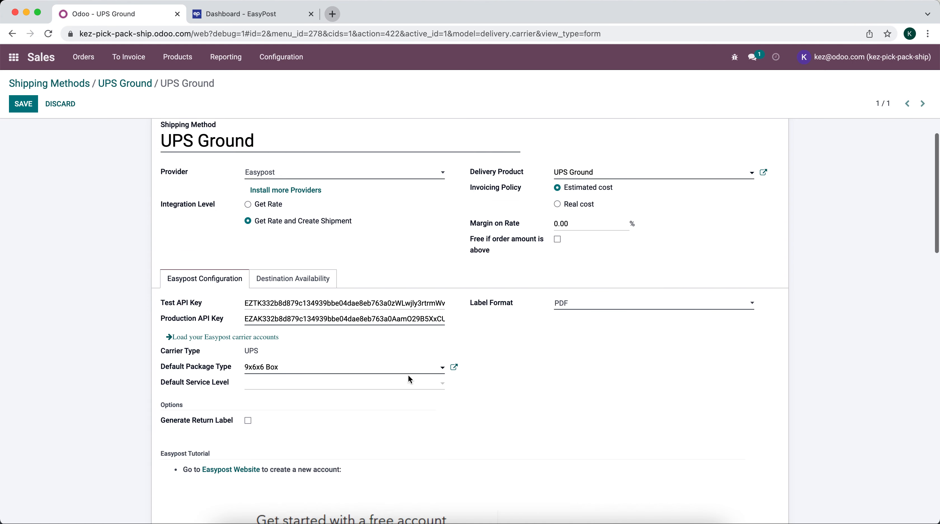
{"action": "left_click", "coordinate": [291, 367]}
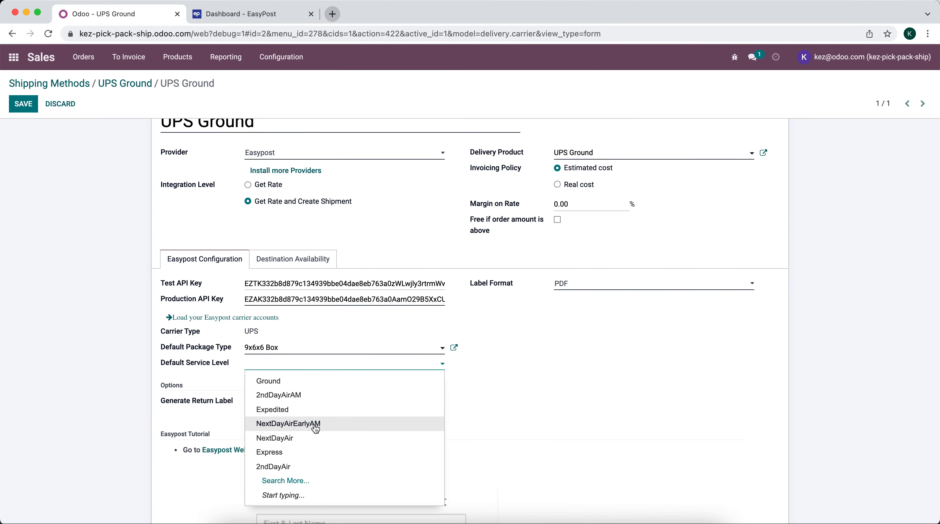
{"action": "left_click", "coordinate": [315, 482]}
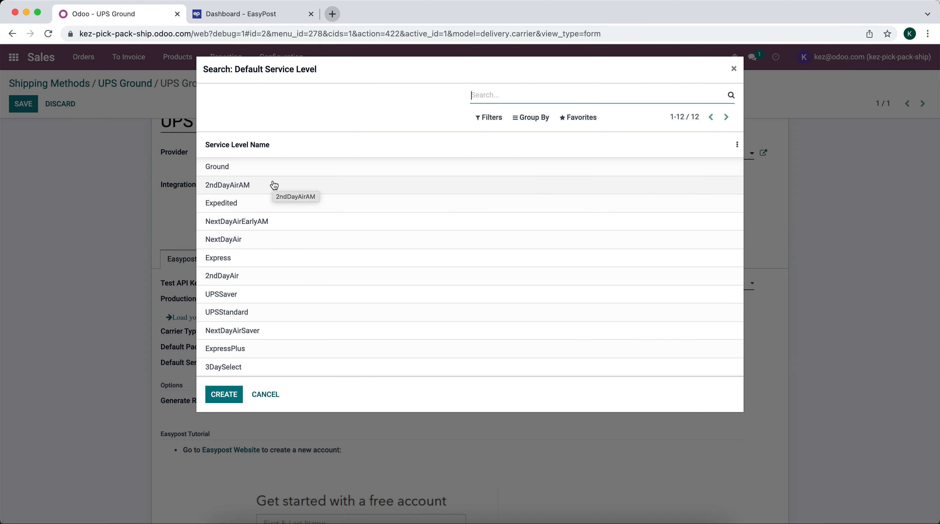
{"action": "left_click", "coordinate": [273, 167]}
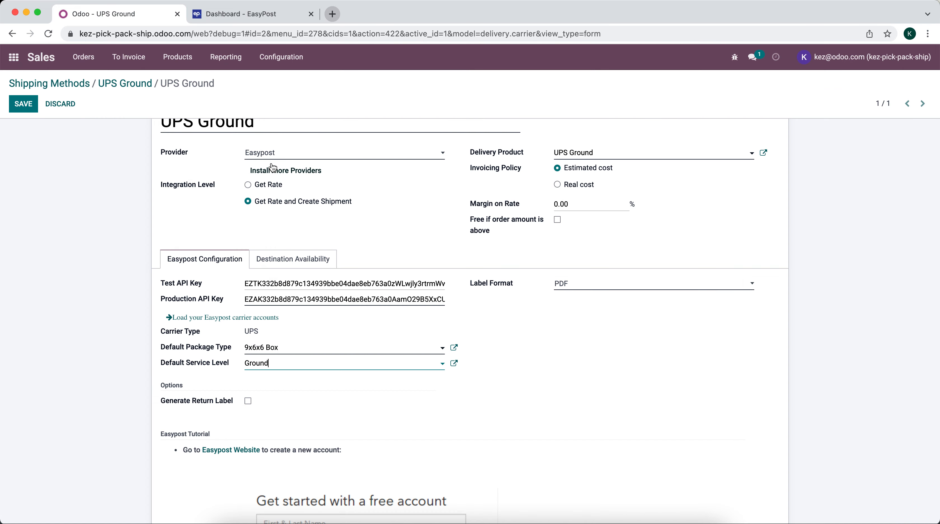
Keep PDF as the label format and save the UPS Ground shipping method
{"action": "scroll", "coordinate": [317, 350], "scroll_direction": "down", "scroll_amount": 1}
{"action": "scroll", "coordinate": [273, 254], "scroll_direction": "up", "scroll_amount": 2}
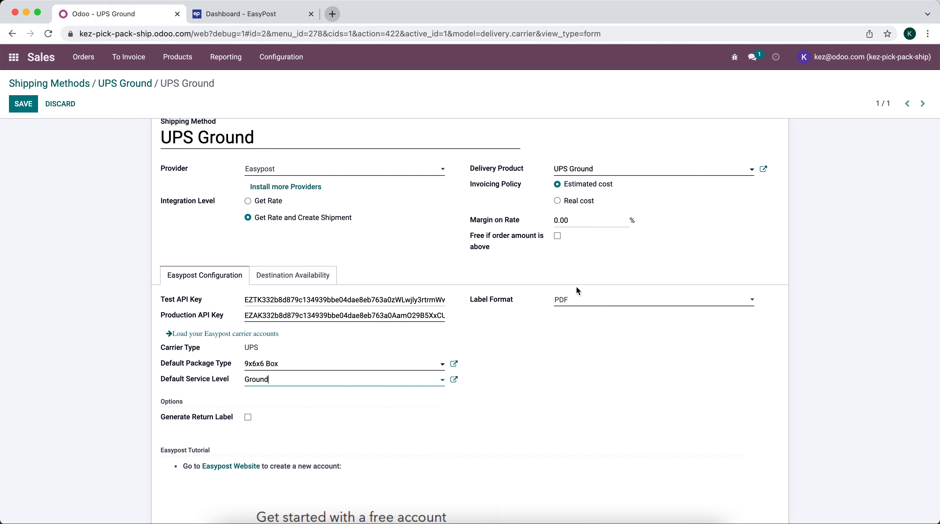
{"action": "left_click", "coordinate": [585, 300]}
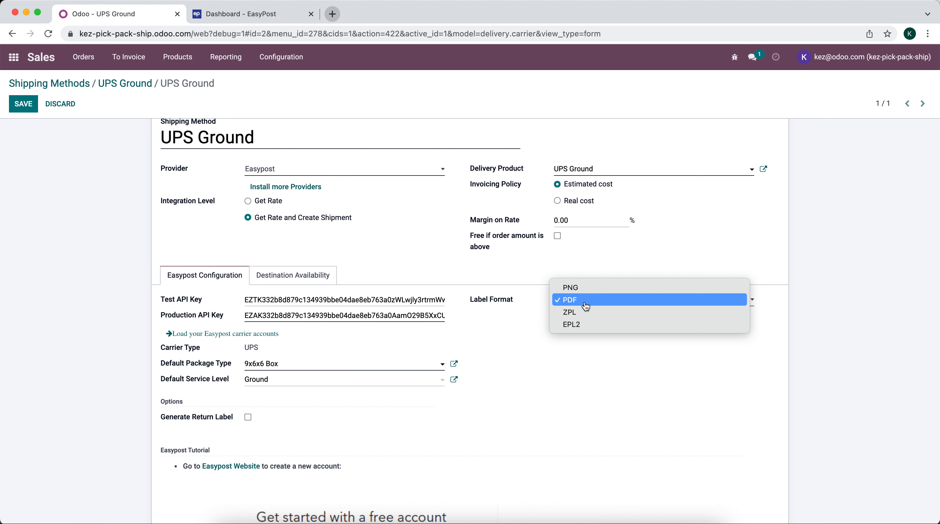
{"action": "left_click", "coordinate": [586, 305]}
{"action": "left_click", "coordinate": [23, 104]}
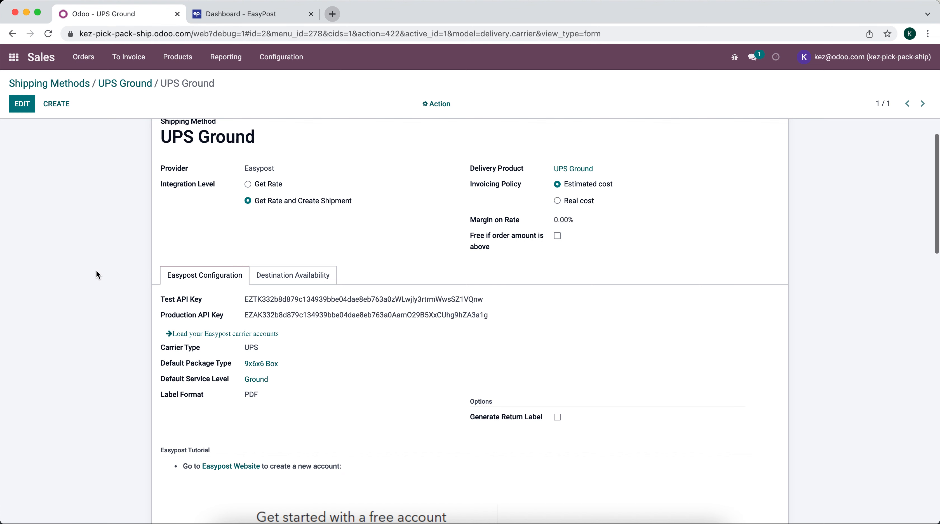
{"action": "scroll", "coordinate": [97, 274], "scroll_direction": "down", "scroll_amount": 15}
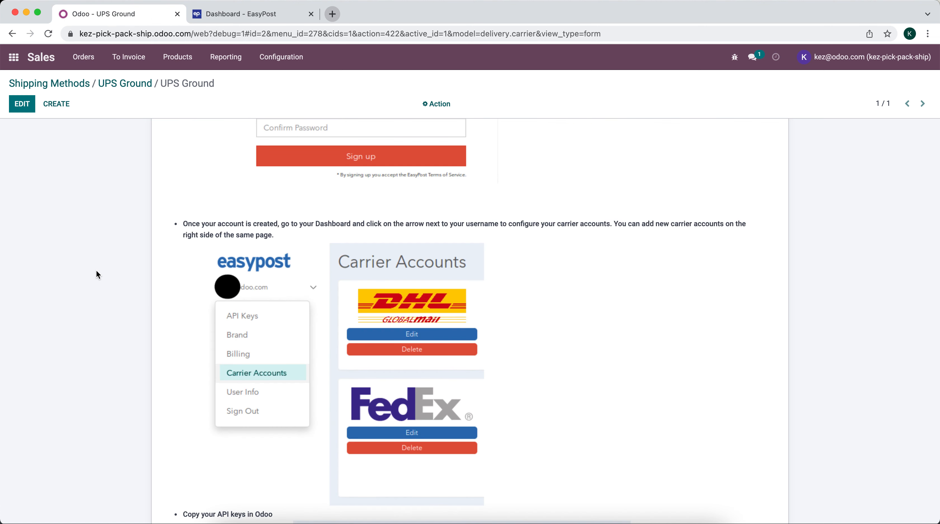
{"action": "scroll", "coordinate": [343, 202], "scroll_direction": "up", "scroll_amount": 3}
{"action": "scroll", "coordinate": [343, 201], "scroll_direction": "down", "scroll_amount": 5}
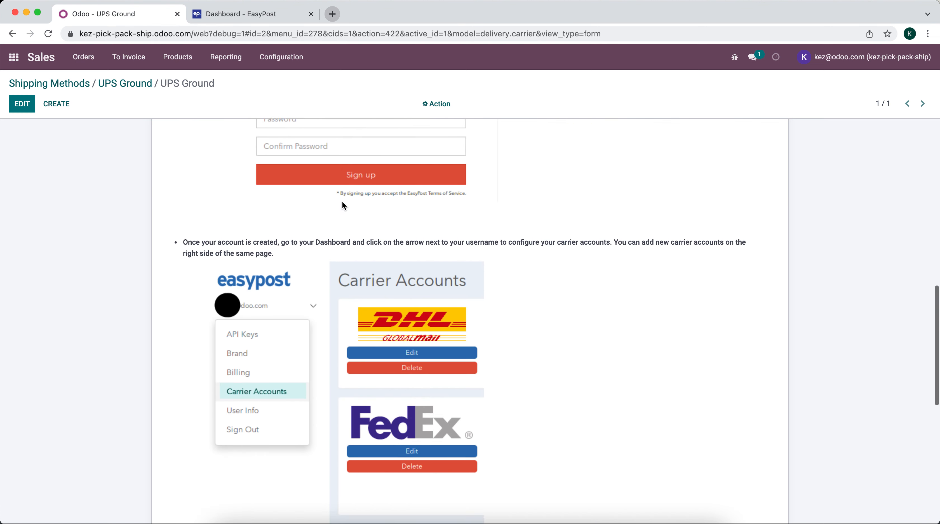
{"action": "scroll", "coordinate": [398, 262], "scroll_direction": "down", "scroll_amount": 8}
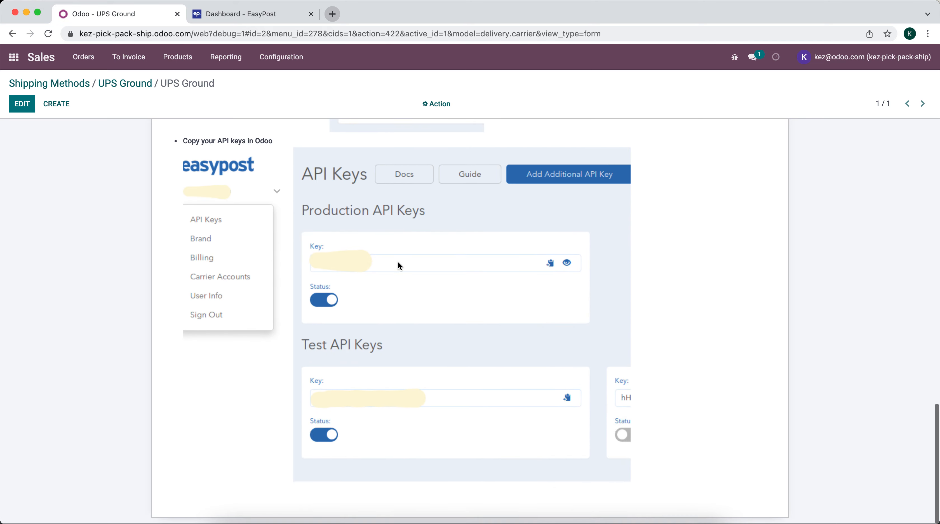
{"action": "scroll", "coordinate": [399, 264], "scroll_direction": "up", "scroll_amount": 12}
{"action": "scroll", "coordinate": [398, 261], "scroll_direction": "up", "scroll_amount": 7}
{"action": "scroll", "coordinate": [357, 240], "scroll_direction": "up", "scroll_amount": 4}
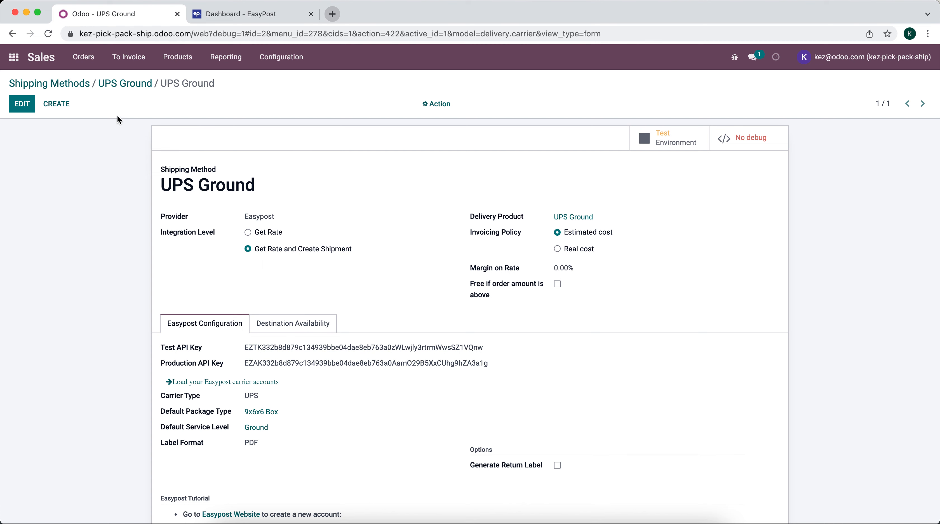
Open the Inventory settings and search them for 'pack'
{"action": "left_click", "coordinate": [16, 63]}
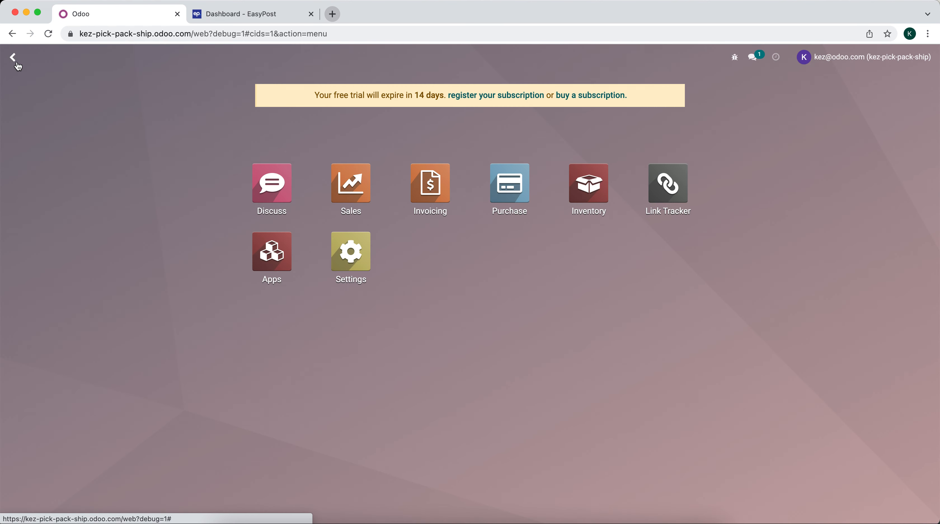
{"action": "left_click", "coordinate": [588, 183]}
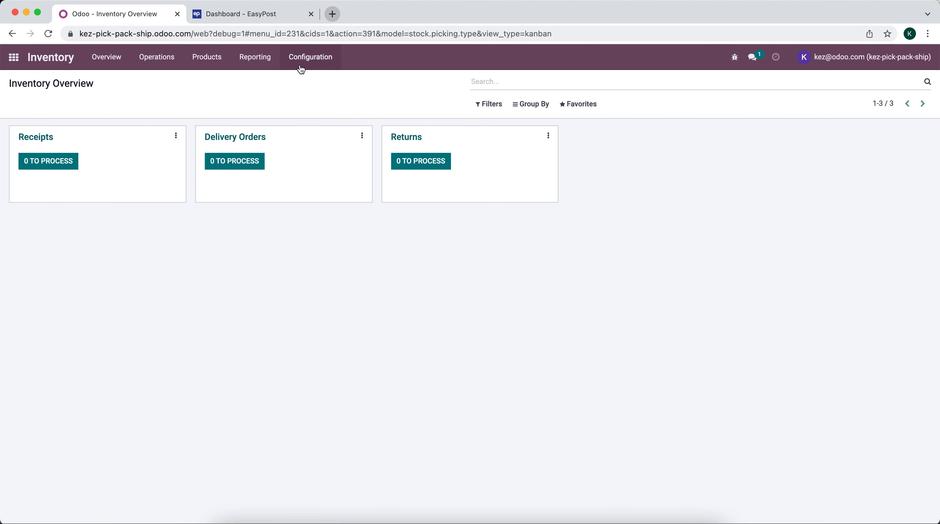
{"action": "left_click", "coordinate": [310, 57]}
{"action": "left_click", "coordinate": [301, 79]}
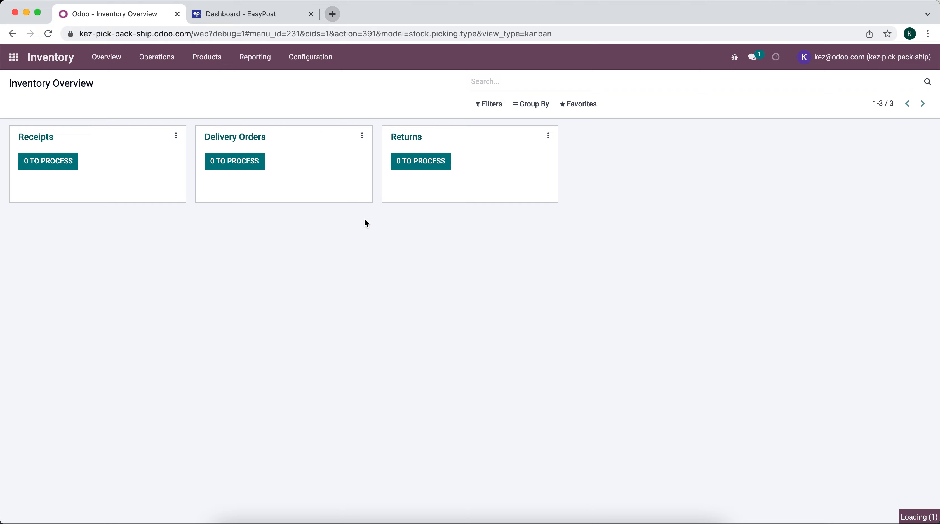
{"action": "type", "text": "pak"}
{"action": "key", "text": "BackSpace"}
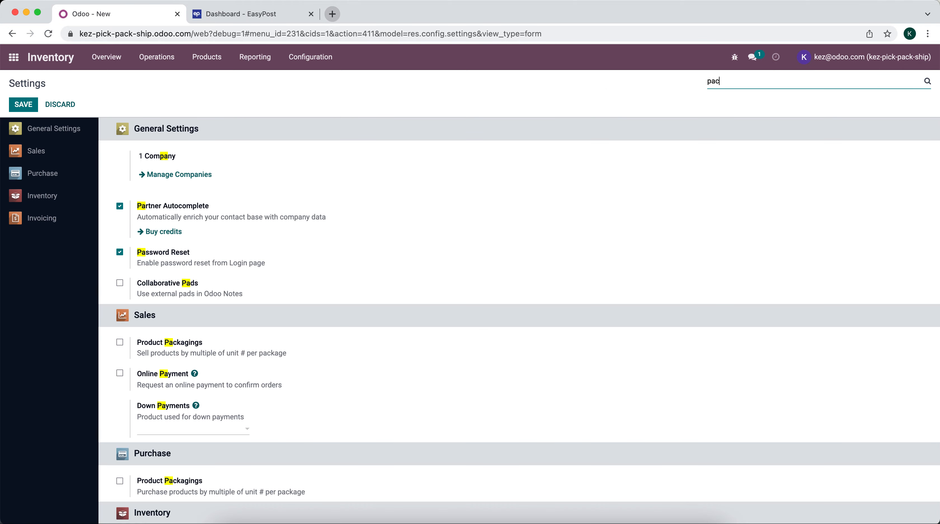
{"action": "type", "text": "ck"}
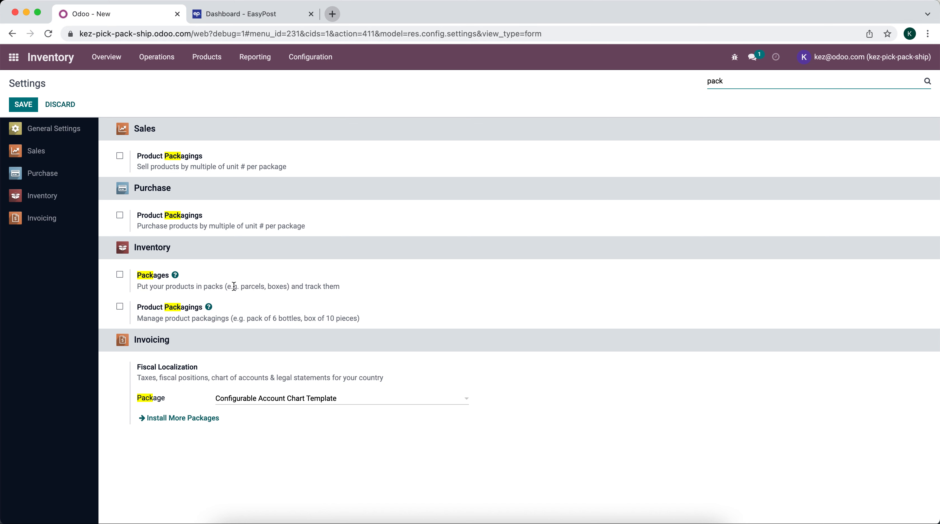
Enable the Packages setting, save, and go back to the app home screen
{"action": "left_click", "coordinate": [120, 276]}
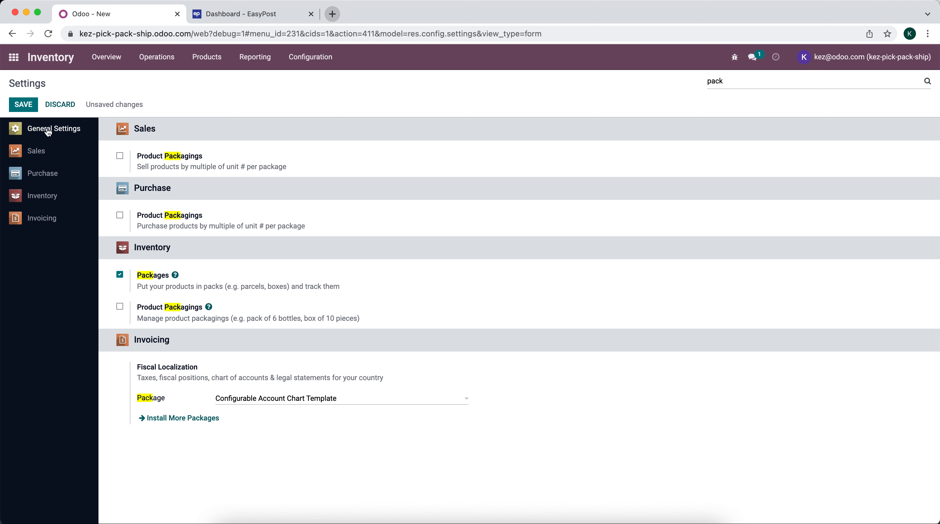
{"action": "left_click", "coordinate": [20, 105]}
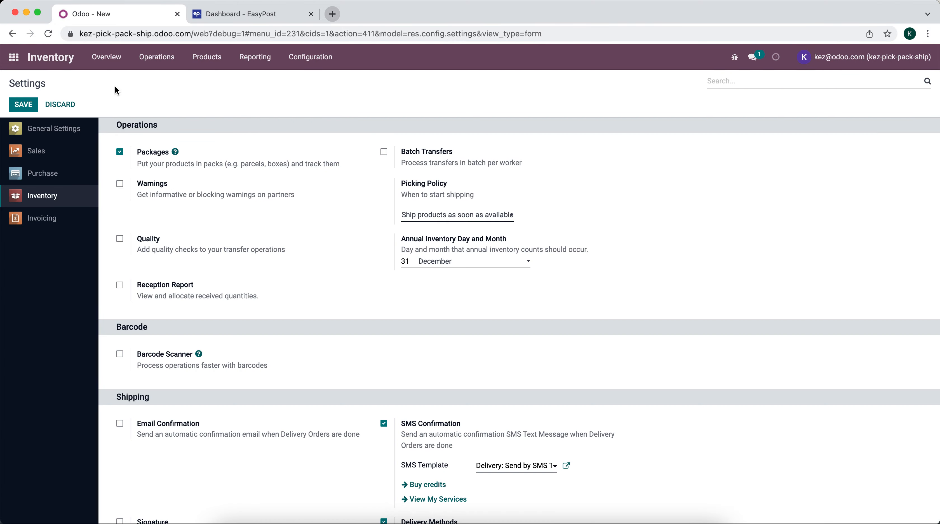
{"action": "left_click", "coordinate": [8, 59]}
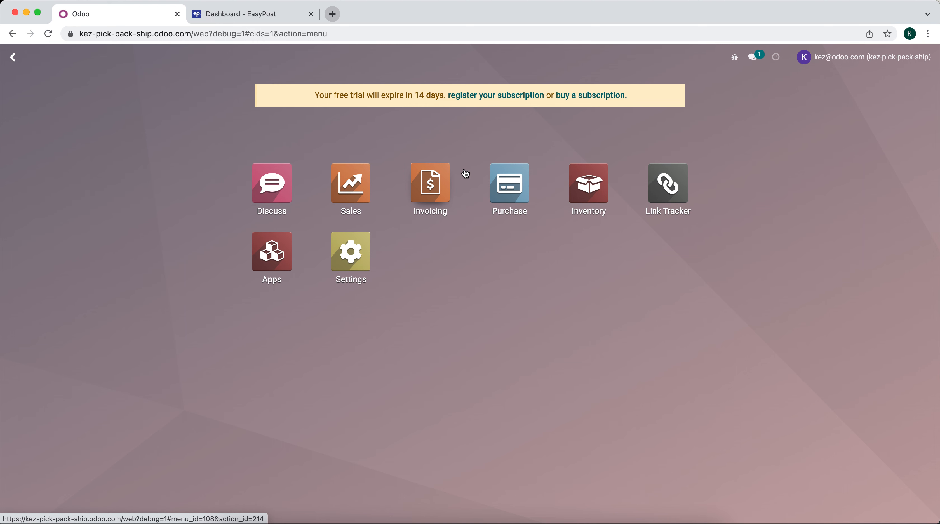
Start a new quotation and create a new customer from the typed full name
{"action": "left_click", "coordinate": [364, 187]}
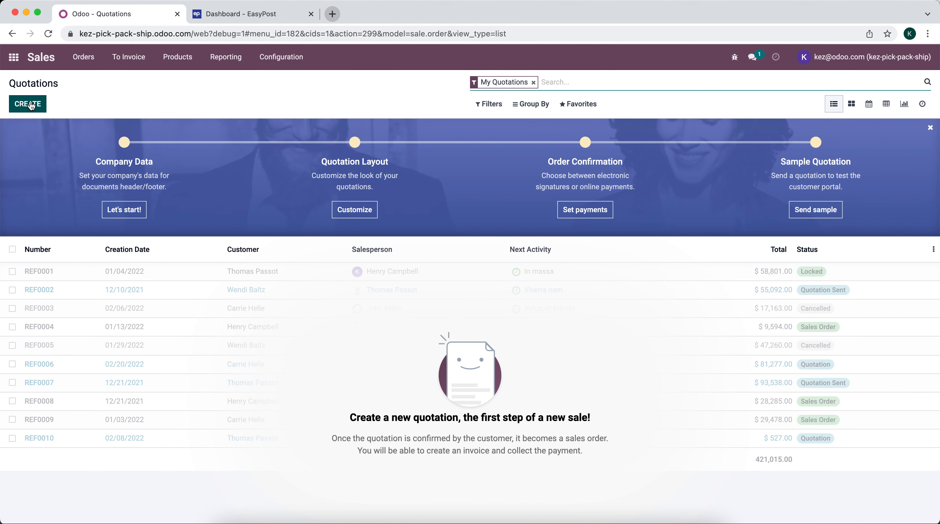
{"action": "left_click", "coordinate": [31, 106]}
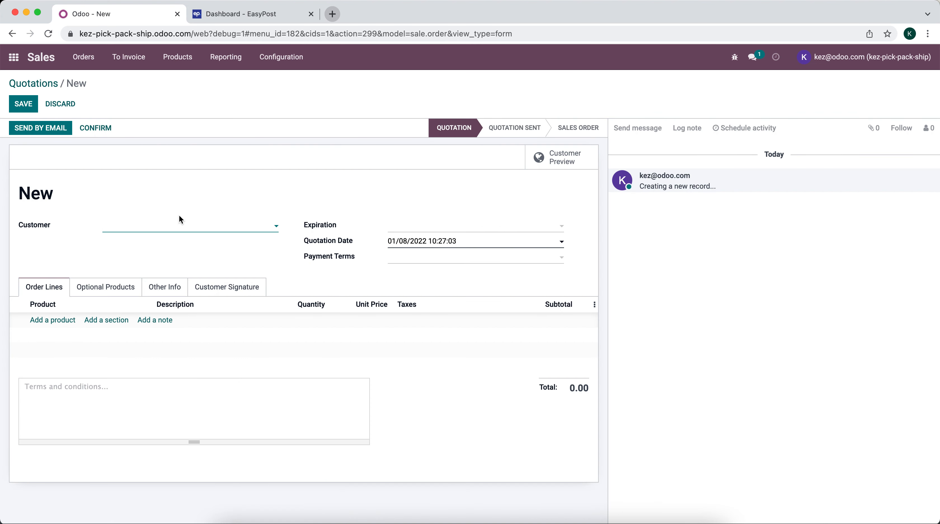
{"action": "left_click", "coordinate": [177, 231]}
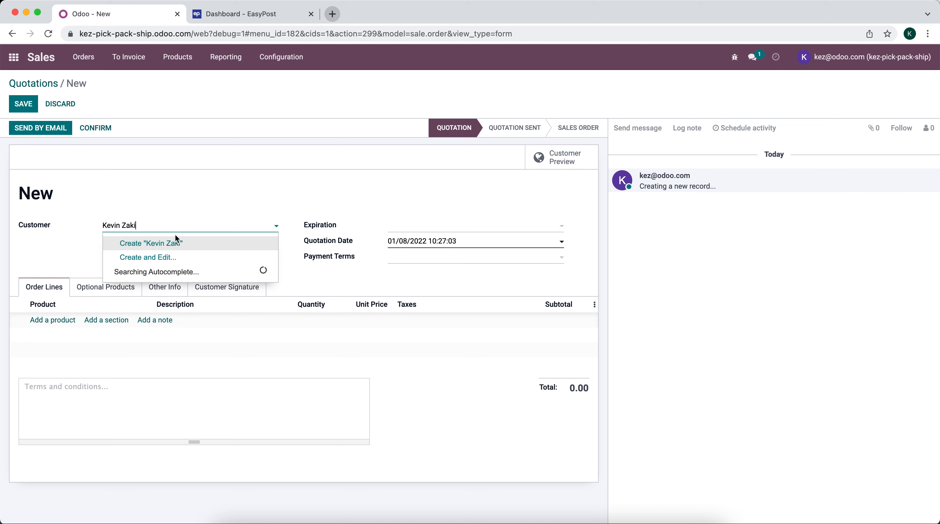
{"action": "left_click", "coordinate": [177, 242]}
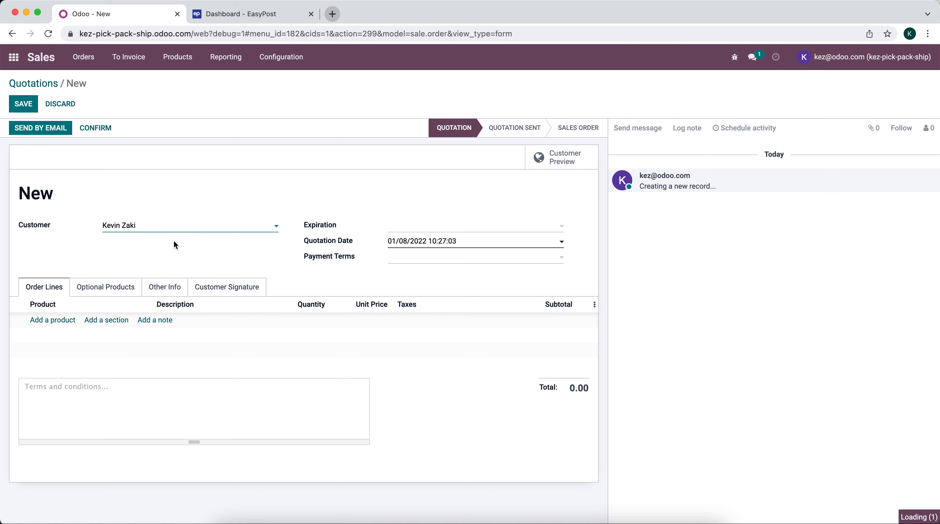
{"action": "left_click", "coordinate": [288, 227]}
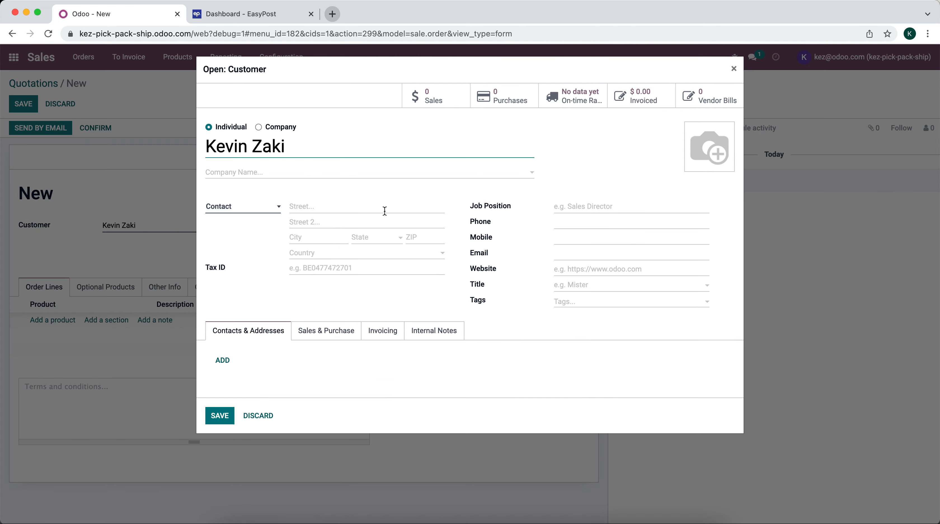
Enter the customer's street address, city and state
{"action": "left_click", "coordinate": [385, 212]}
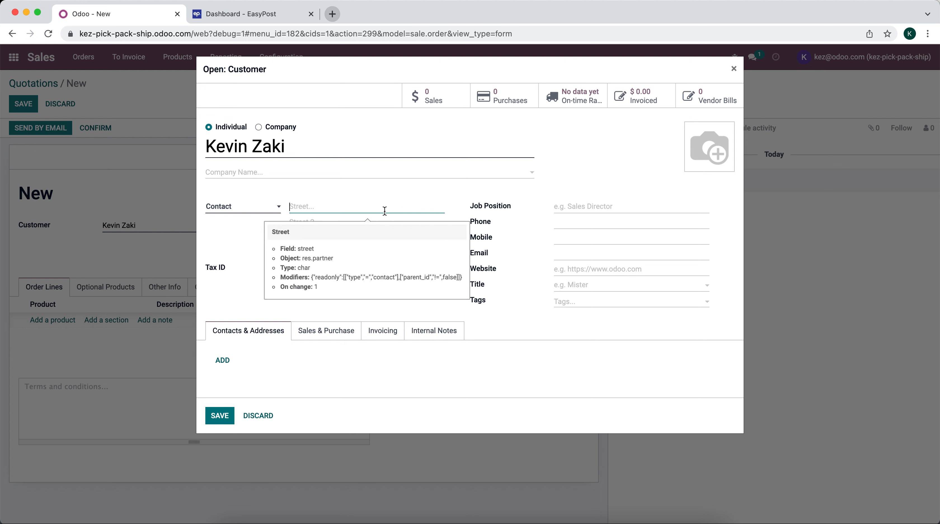
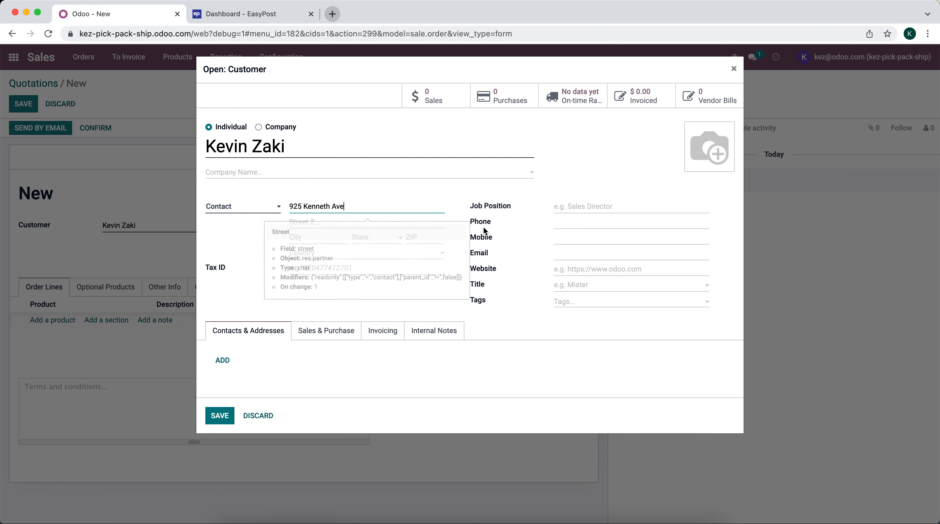
{"action": "left_click", "coordinate": [318, 238]}
{"action": "type", "text": "Elizabeth"}
{"action": "left_click", "coordinate": [353, 238]}
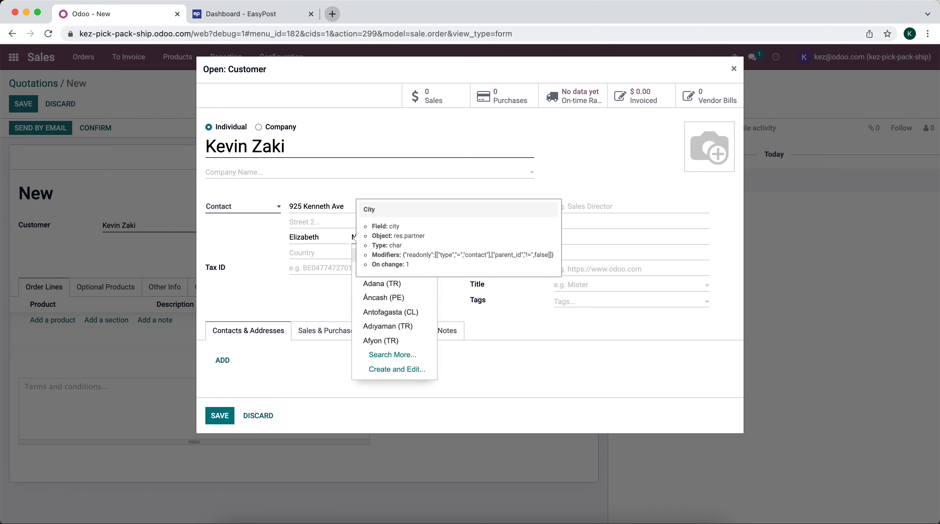
{"action": "type", "text": "New jer"}
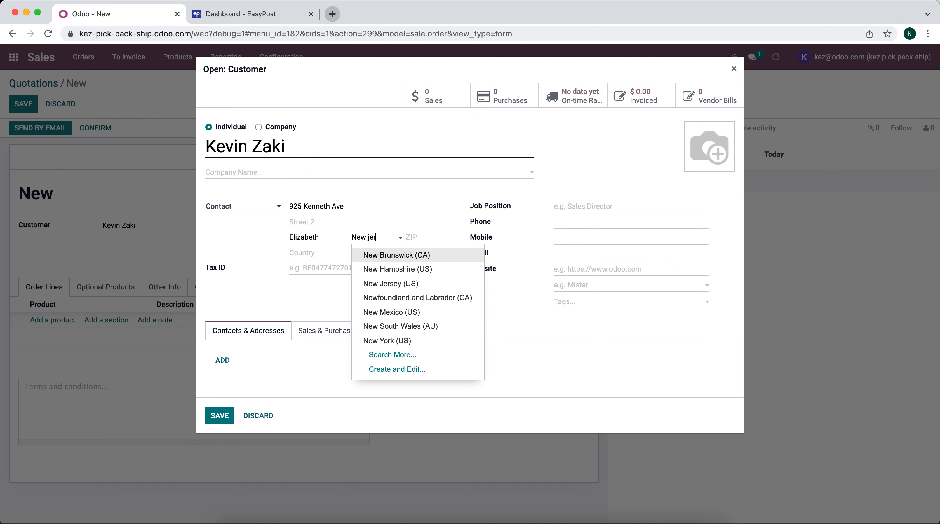
{"action": "left_click", "coordinate": [403, 252]}
Add the customer's ZIP code and phone number, then save the customer onto the quotation
{"action": "left_click", "coordinate": [422, 236]}
{"action": "type", "text": "07202"}
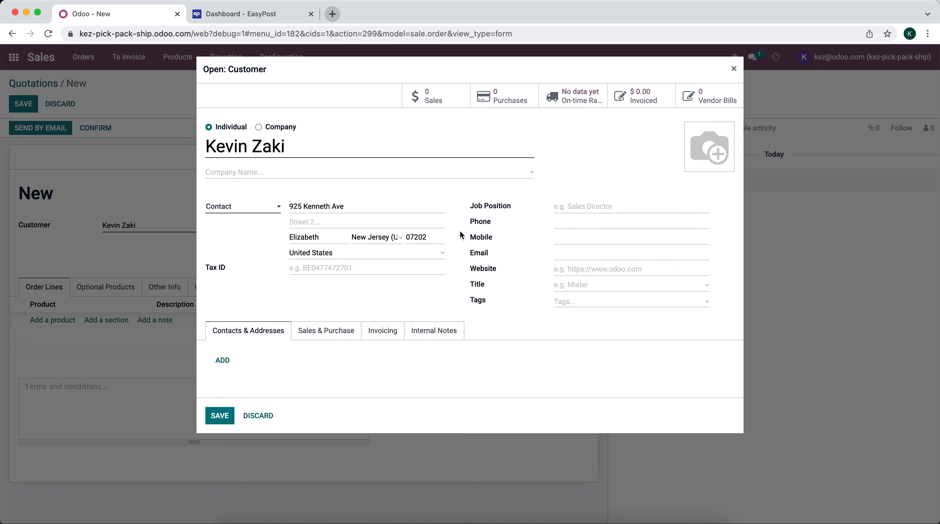
{"action": "left_click", "coordinate": [586, 222]}
{"action": "left_click", "coordinate": [545, 245]}
{"action": "left_click", "coordinate": [220, 416]}
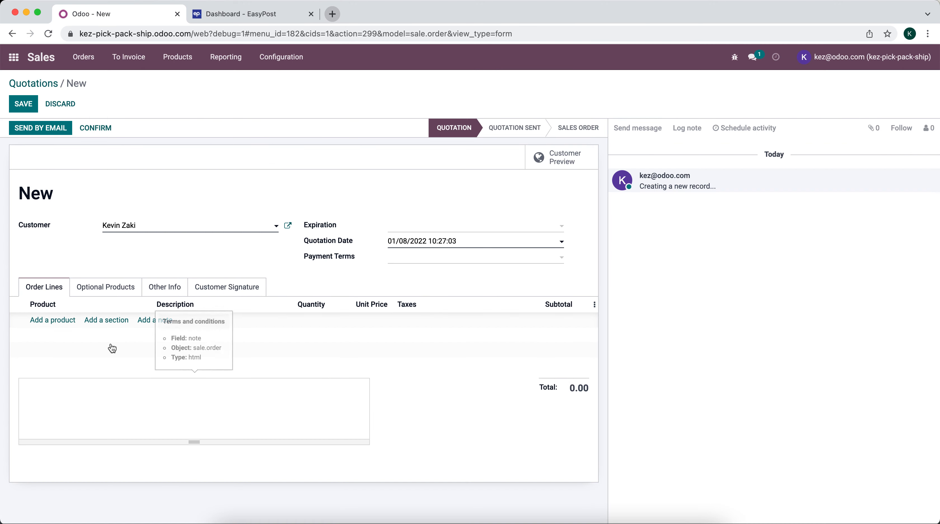
Add order lines for Product A, Product B and Product C
{"action": "left_click", "coordinate": [49, 320]}
{"action": "left_click", "coordinate": [92, 339]}
{"action": "left_click", "coordinate": [60, 337]}
{"action": "left_click", "coordinate": [69, 339]}
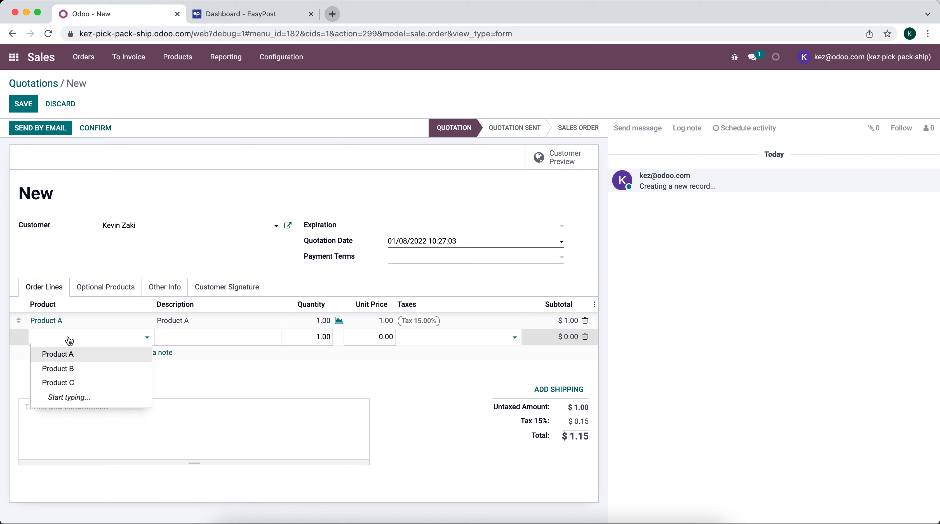
{"action": "left_click", "coordinate": [58, 357]}
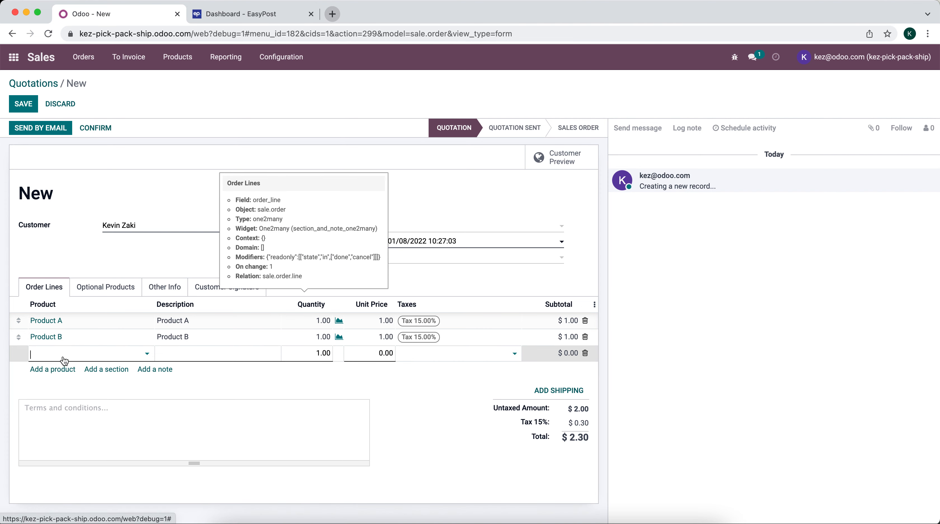
{"action": "left_click", "coordinate": [64, 398]}
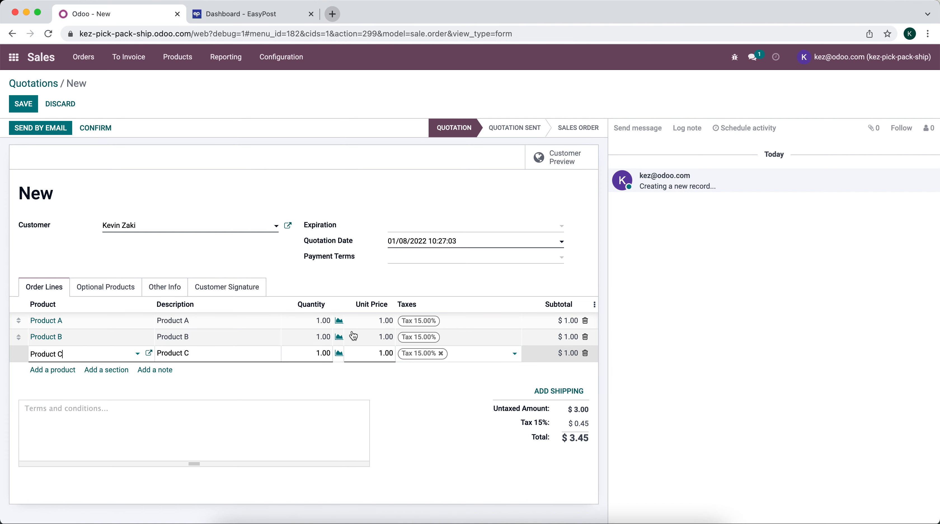
Set quantities 2, 2 and 3, save quotation S00001, and list the shipping methods
{"action": "left_click", "coordinate": [321, 320]}
{"action": "type", "text": "2"}
{"action": "left_click", "coordinate": [319, 340]}
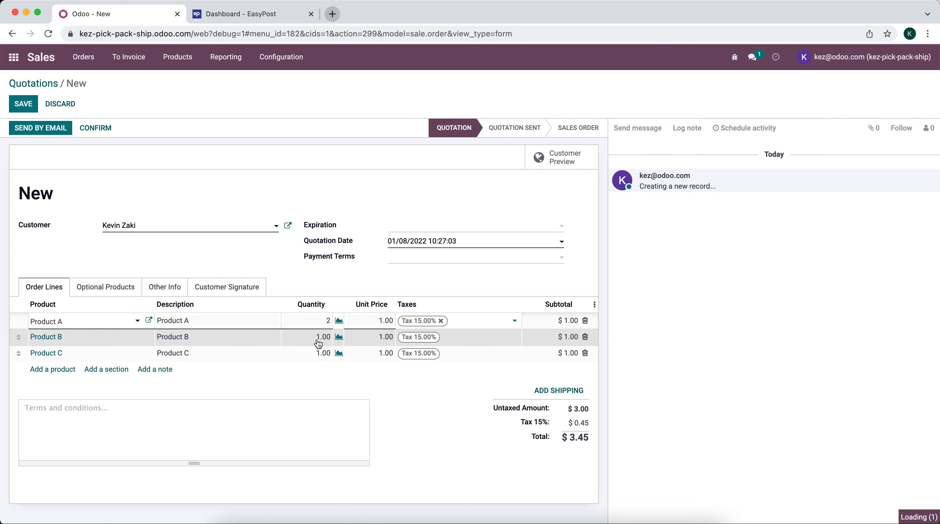
{"action": "type", "text": "2"}
{"action": "left_click", "coordinate": [318, 354]}
{"action": "type", "text": "3"}
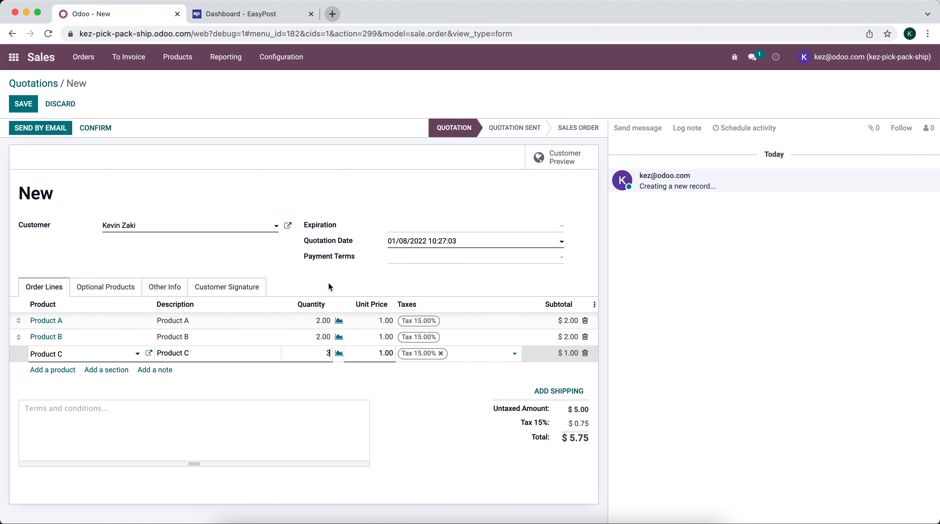
{"action": "left_click", "coordinate": [328, 282]}
{"action": "left_click", "coordinate": [23, 104]}
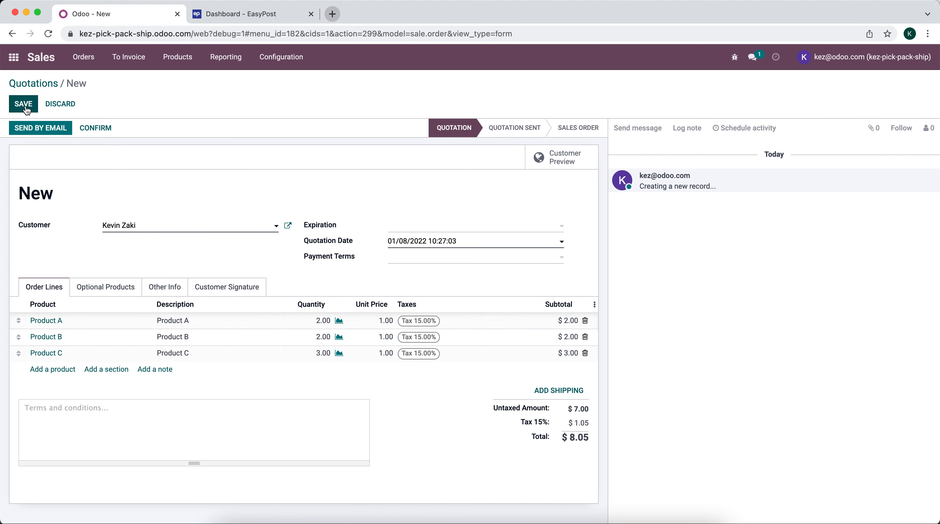
{"action": "left_click", "coordinate": [564, 393]}
{"action": "left_click", "coordinate": [333, 115]}
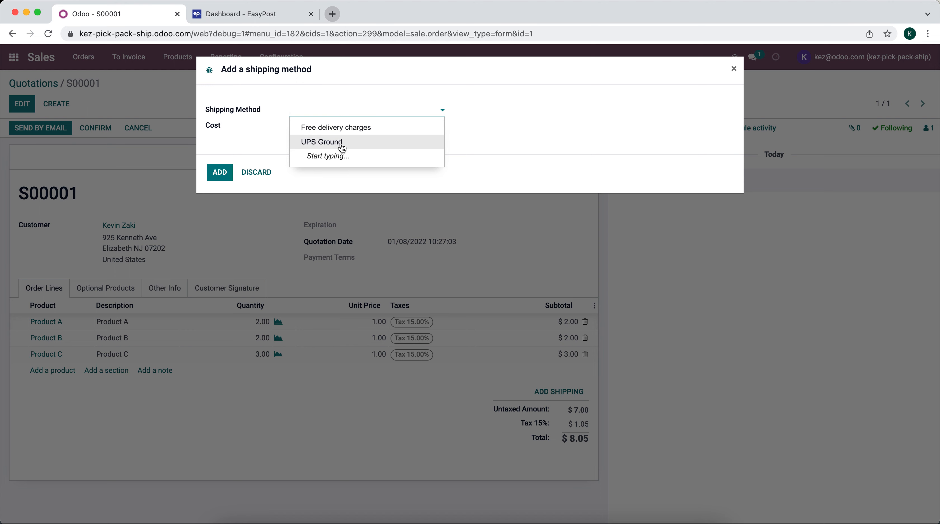
Request a UPS Ground rate, dismiss the missing ship-from state error, and close the shipping window
{"action": "left_click", "coordinate": [340, 143]}
{"action": "left_click", "coordinate": [419, 128]}
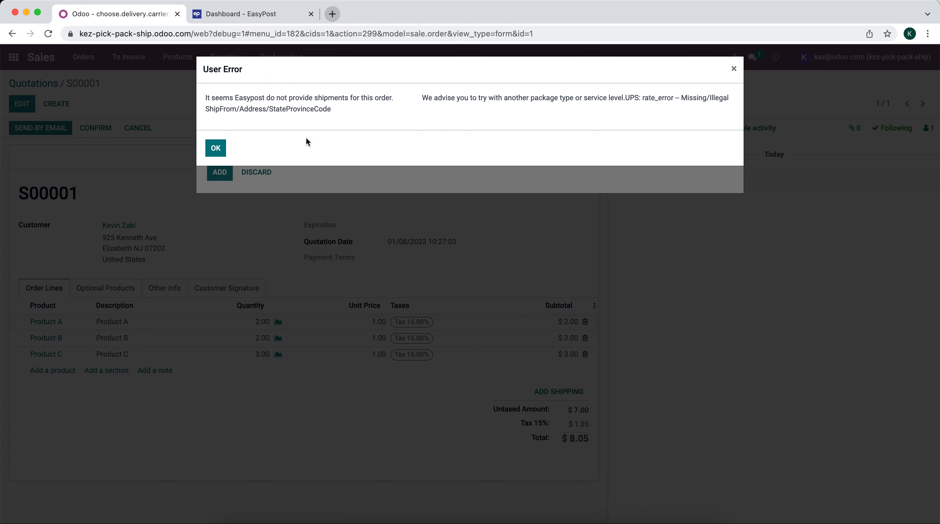
{"action": "left_click", "coordinate": [217, 147]}
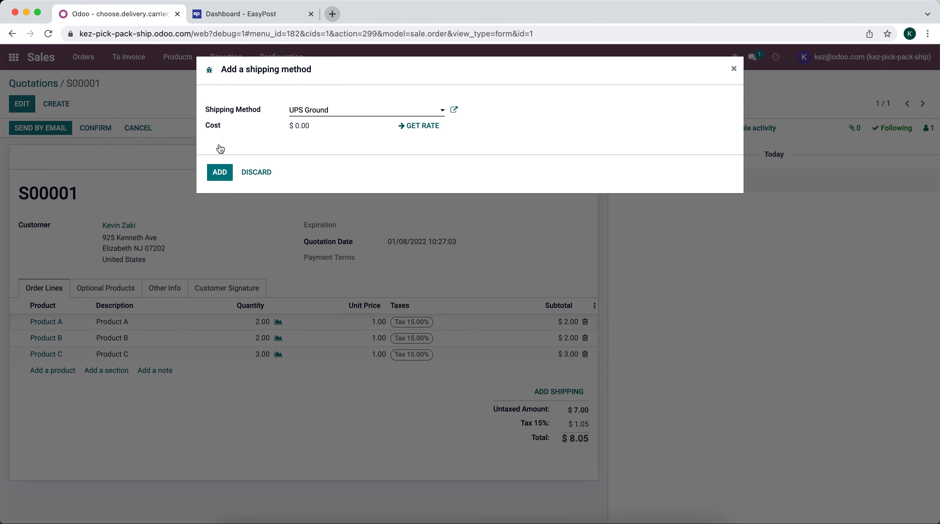
{"action": "left_click", "coordinate": [733, 70]}
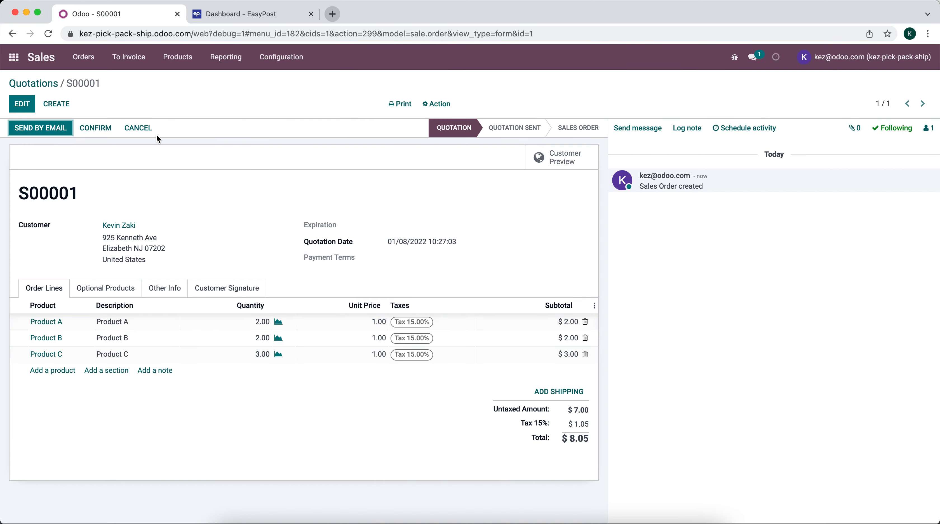
Search the Apps catalogue for 'contact' and install the Contacts module
{"action": "left_click", "coordinate": [15, 61]}
{"action": "left_click", "coordinate": [357, 253]}
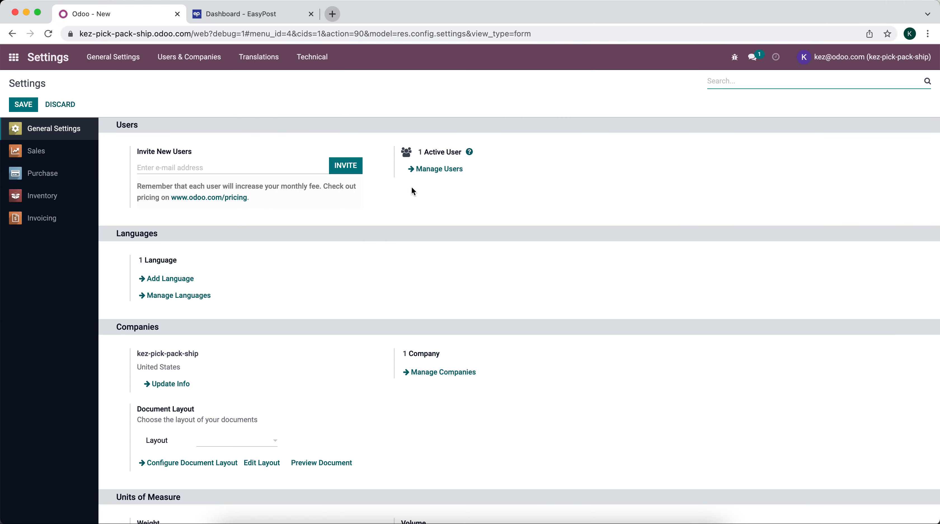
{"action": "scroll", "coordinate": [275, 272], "scroll_direction": "down", "scroll_amount": 2}
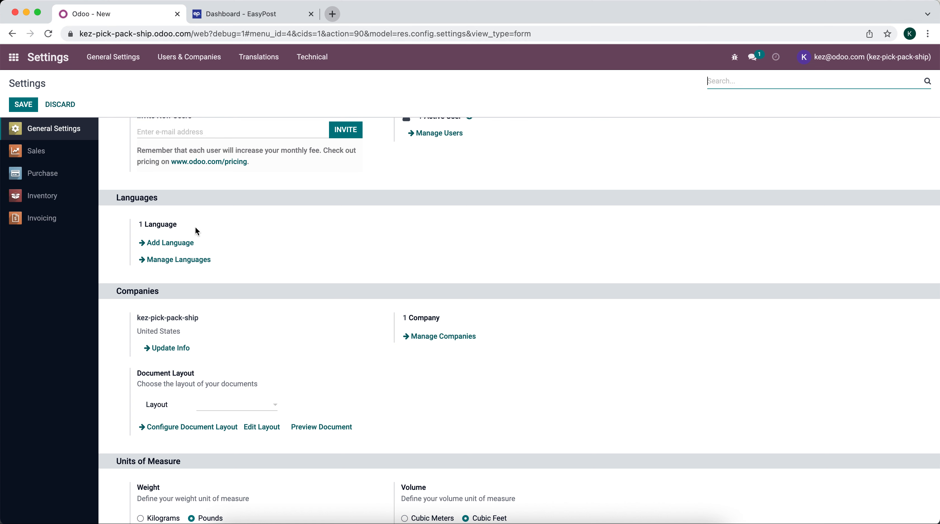
{"action": "left_click", "coordinate": [13, 56]}
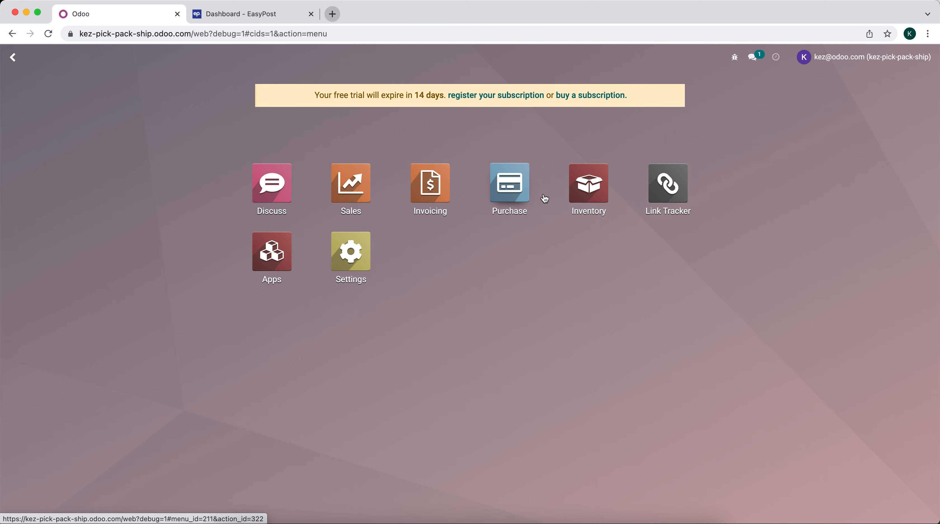
{"action": "left_click", "coordinate": [287, 270]}
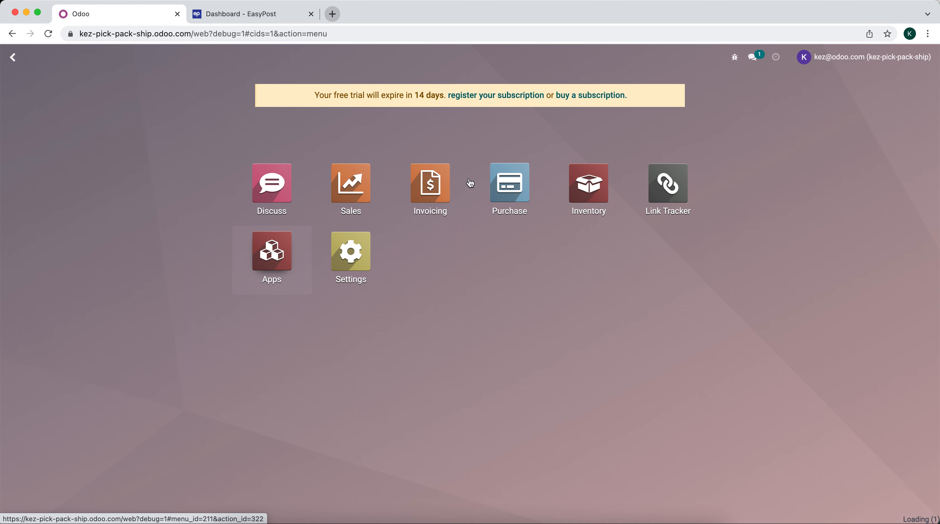
{"action": "type", "text": "contact"}
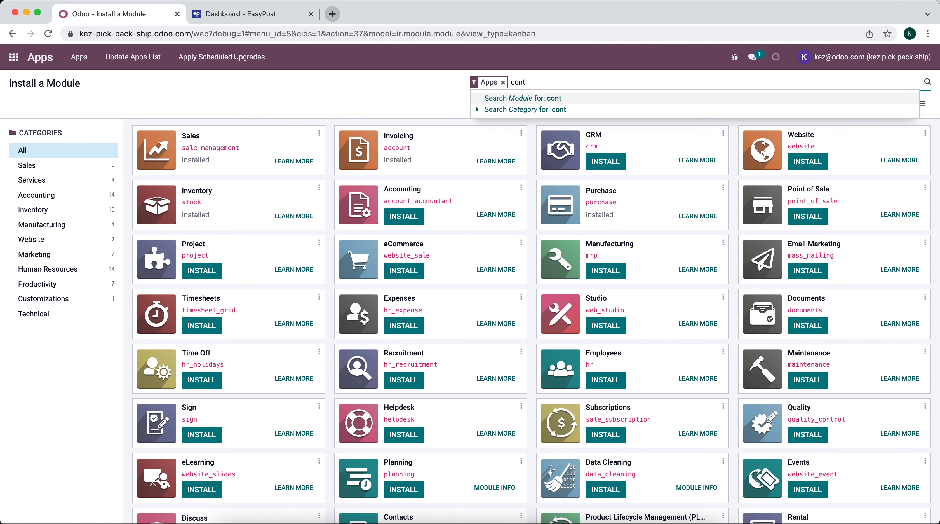
{"action": "key", "text": "Return"}
{"action": "left_click", "coordinate": [196, 166]}
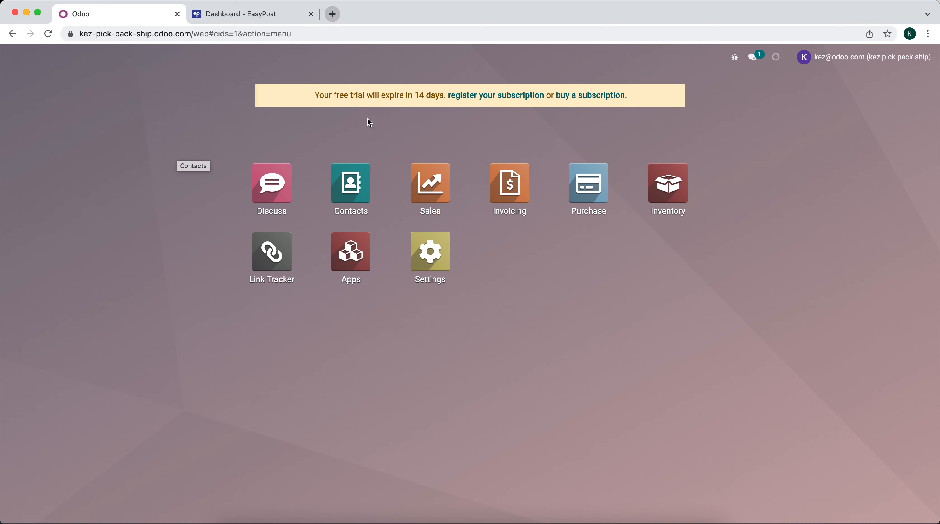
Open the company's own contact and rename it to Kevin's Cool Store
{"action": "left_click", "coordinate": [352, 176]}
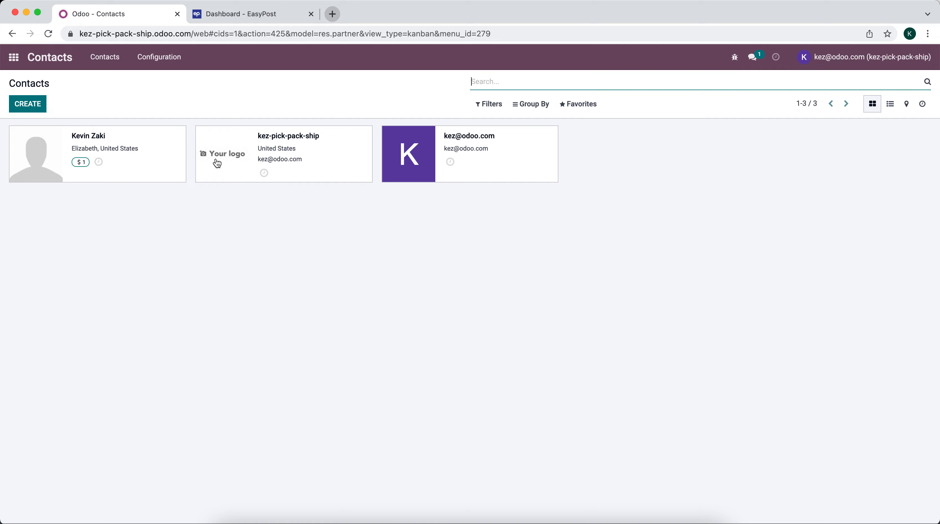
{"action": "left_click", "coordinate": [312, 151]}
{"action": "left_click", "coordinate": [23, 103]}
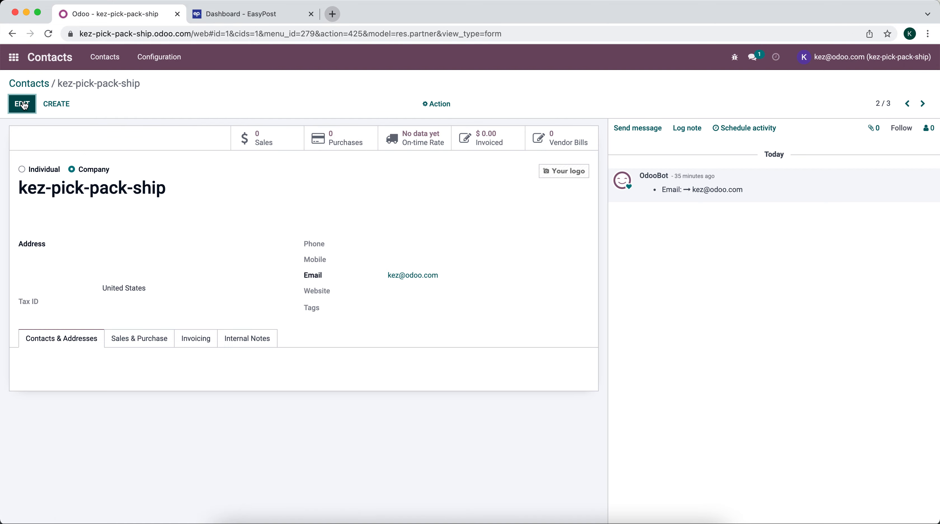
{"action": "type", "text": "Ke"}
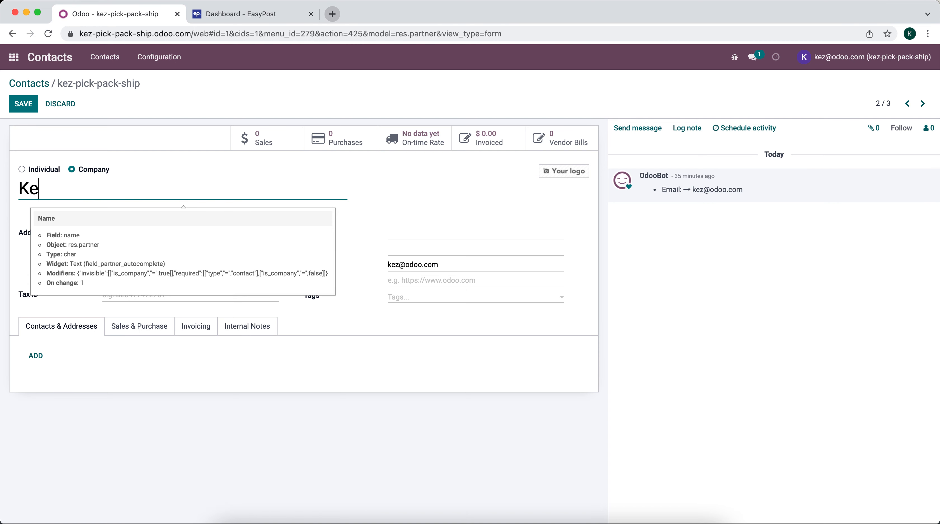
{"action": "type", "text": "vin's Cool Store"}
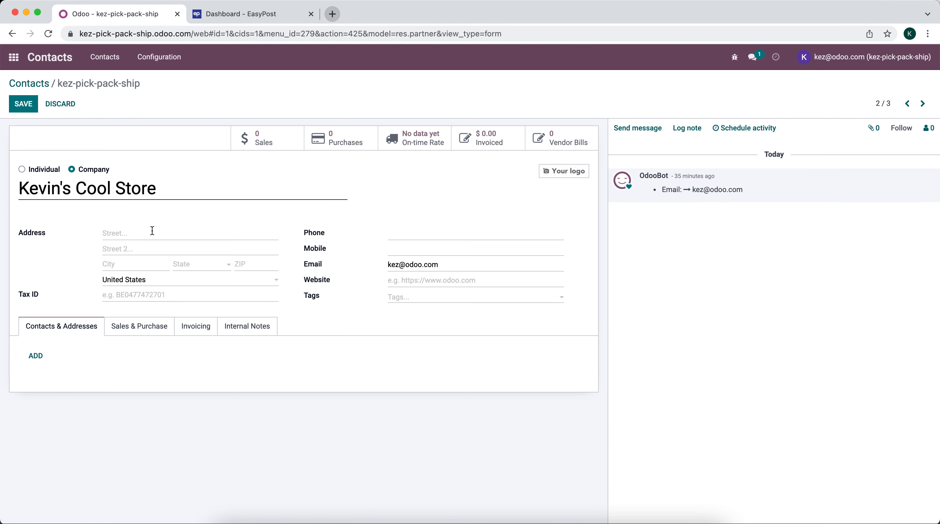
Enter the company's street address, city, New York state and ZIP code
{"action": "left_click", "coordinate": [152, 230]}
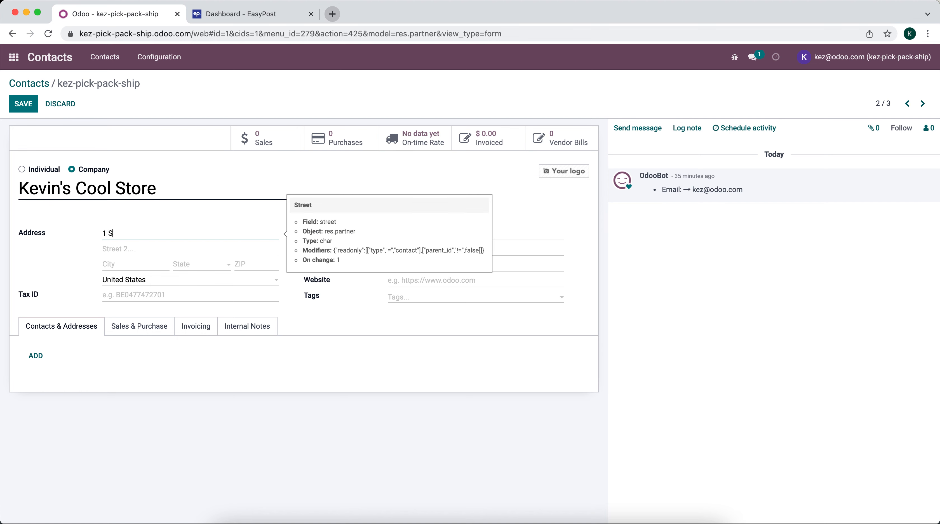
{"action": "left_click", "coordinate": [116, 265]}
{"action": "type", "text": "Buffalo"}
{"action": "key", "text": "Tab"}
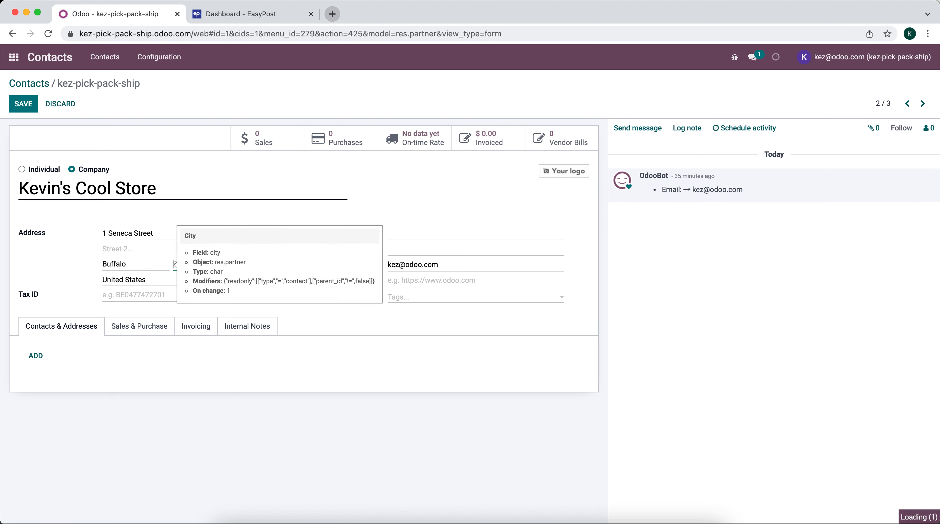
{"action": "type", "text": "new yor"}
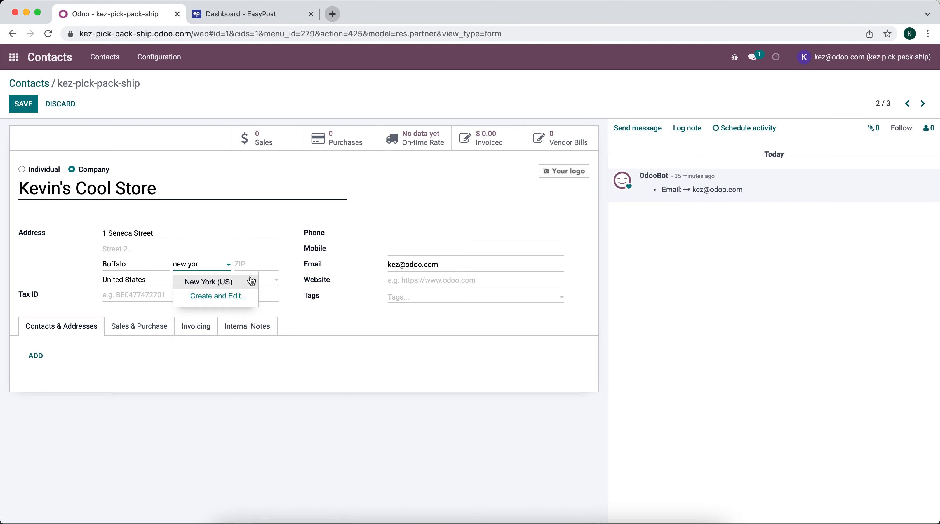
{"action": "left_click", "coordinate": [252, 282]}
{"action": "left_click", "coordinate": [252, 263]}
{"action": "type", "text": "1"}
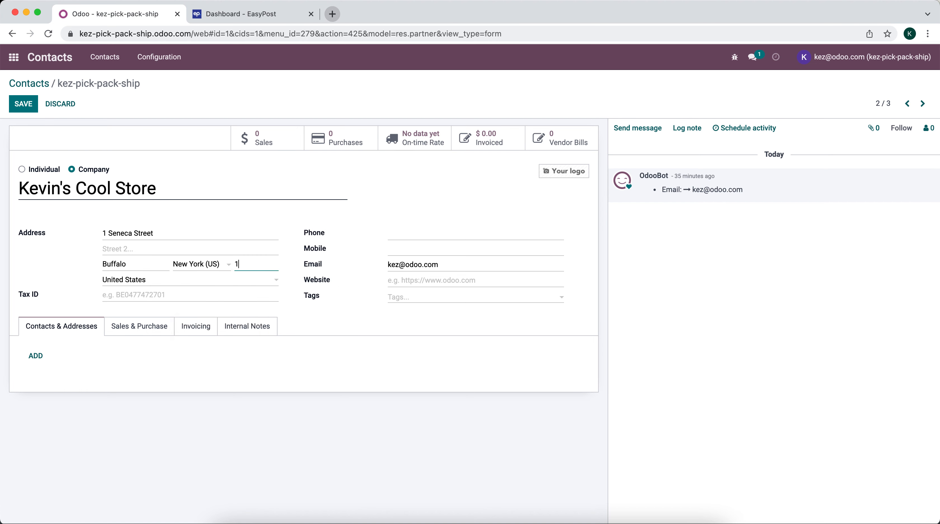
{"action": "type", "text": "4203"}
Add the company's mobile number, save the contact, and refresh the out-of-date page
{"action": "left_click", "coordinate": [407, 250]}
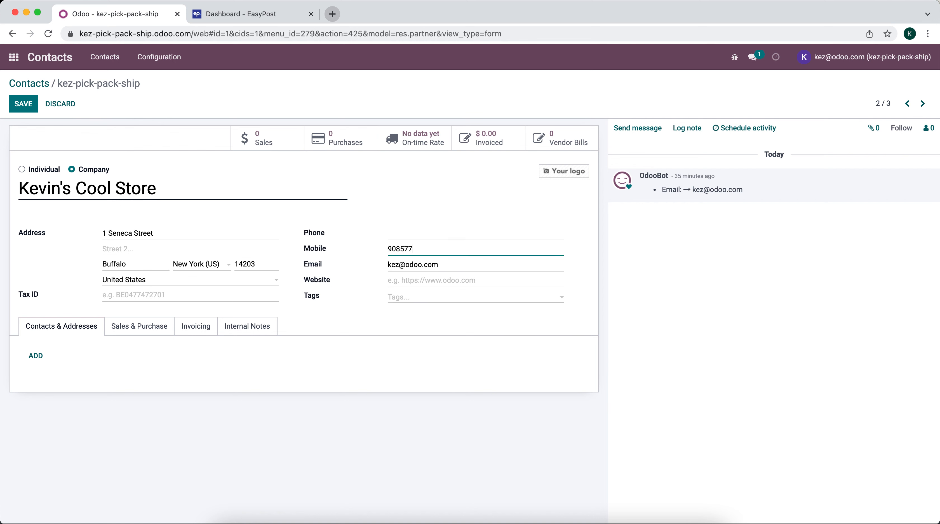
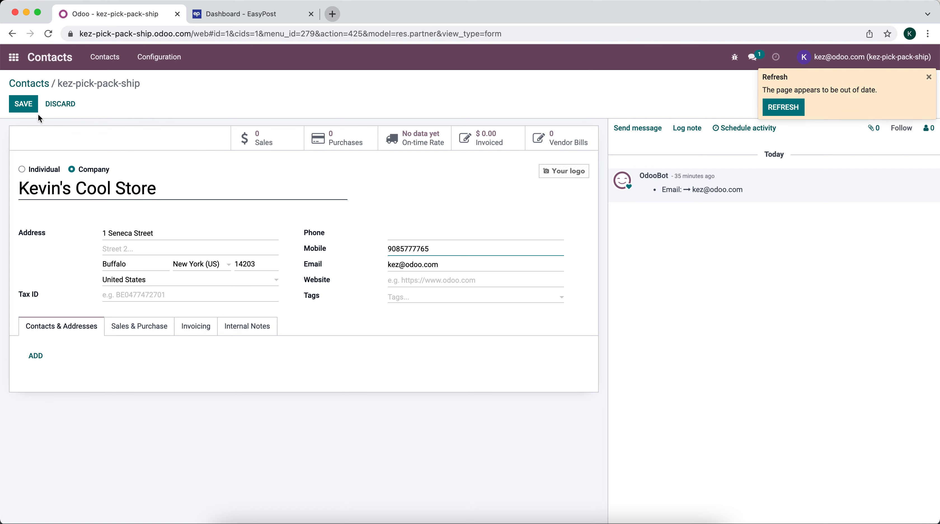
{"action": "left_click", "coordinate": [26, 105]}
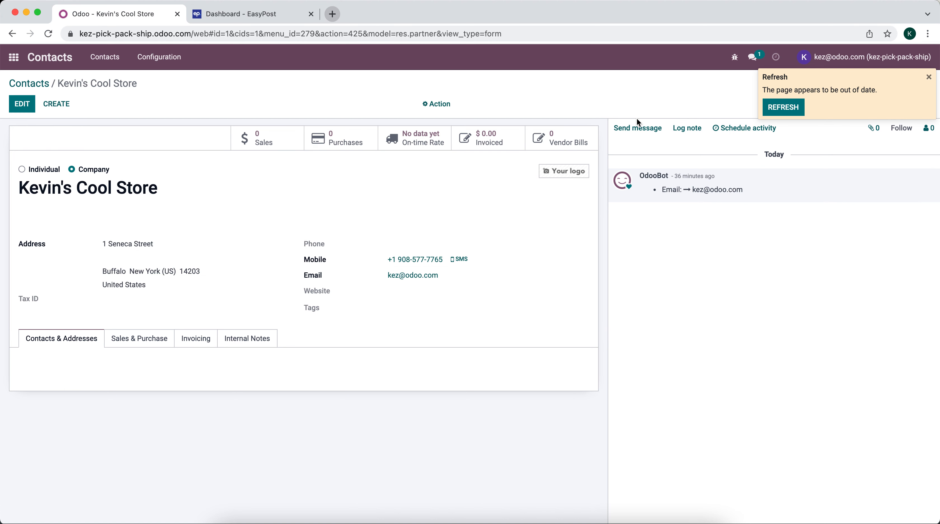
{"action": "left_click", "coordinate": [783, 106]}
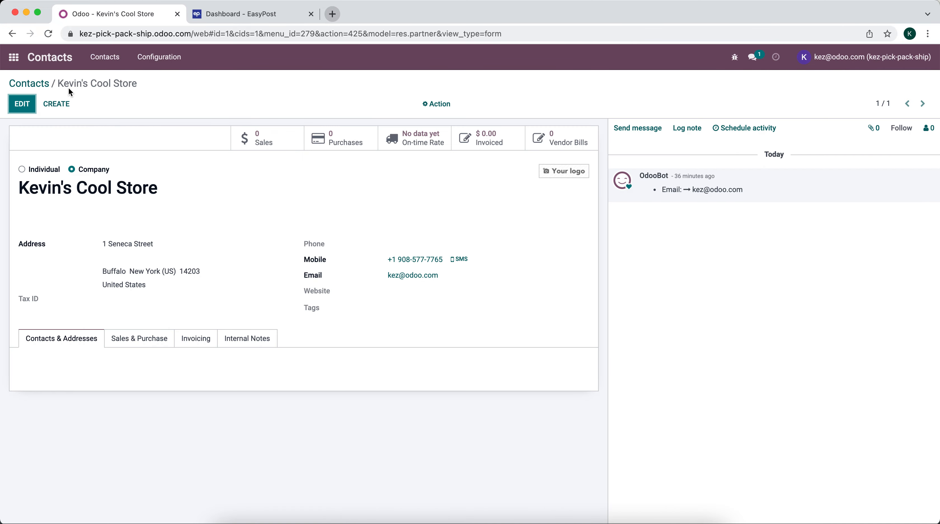
Inspect the kez-pick-pack-ship warehouse's address, then open the Sales quotations list
{"action": "left_click", "coordinate": [14, 57]}
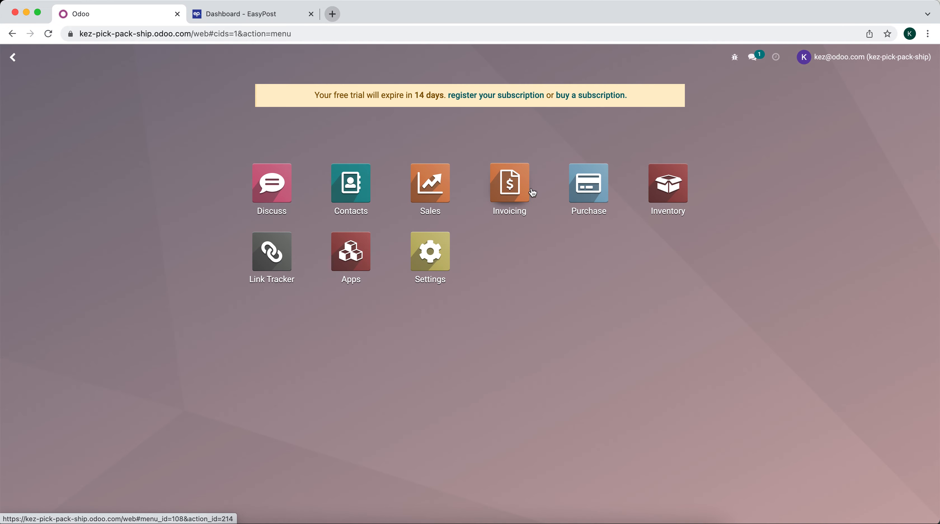
{"action": "left_click", "coordinate": [646, 201]}
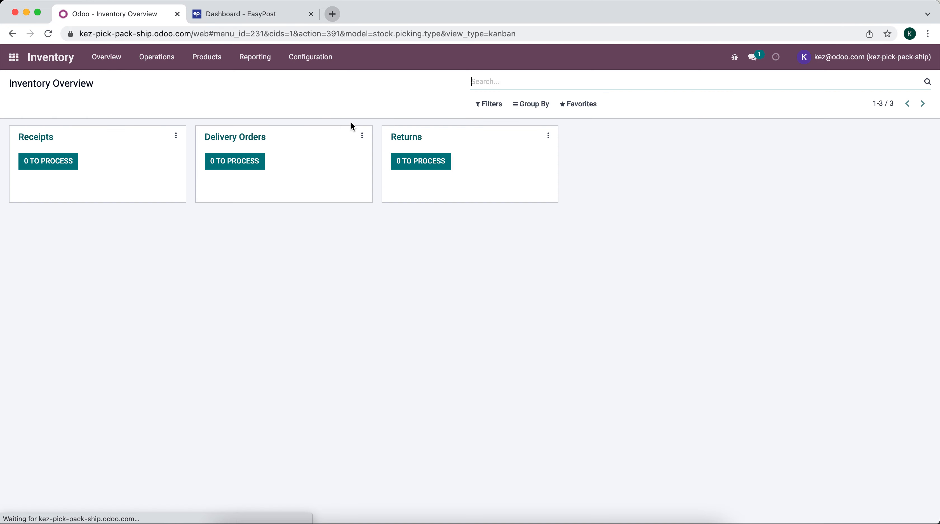
{"action": "left_click", "coordinate": [304, 65]}
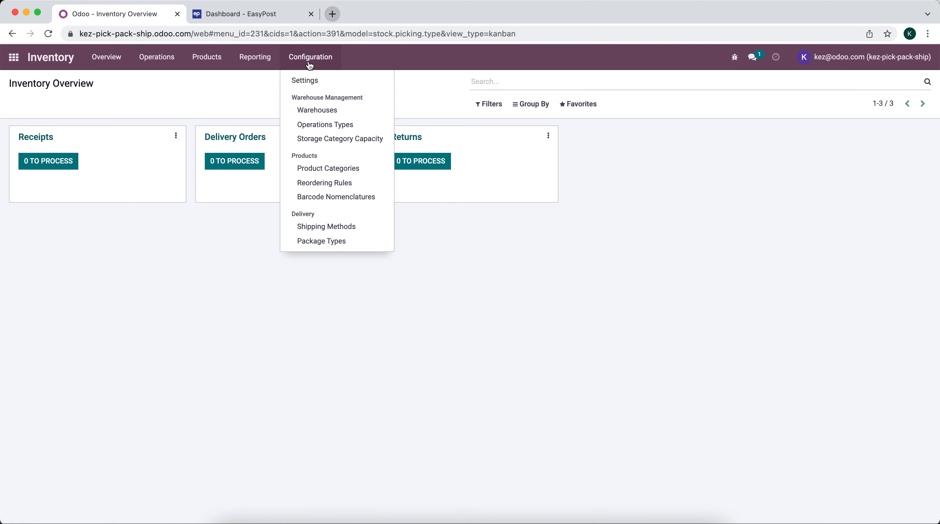
{"action": "left_click", "coordinate": [323, 112]}
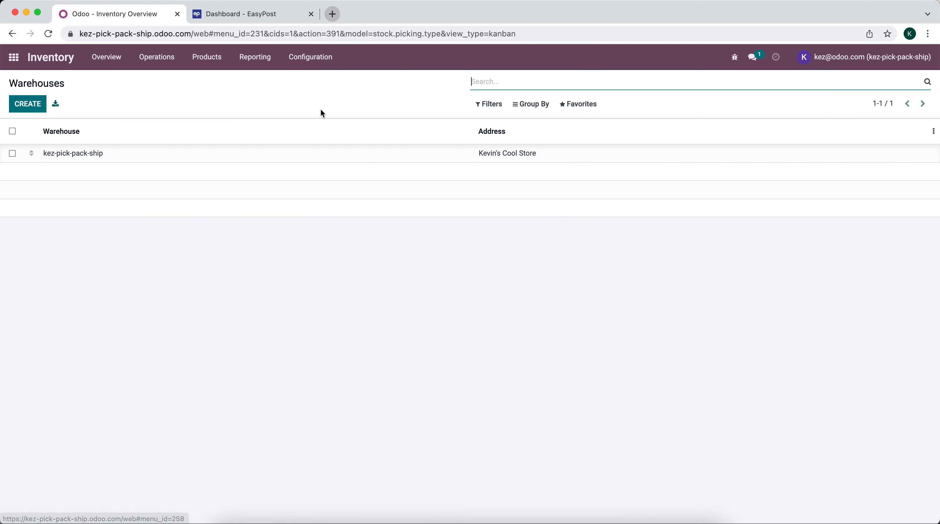
{"action": "left_click", "coordinate": [275, 152]}
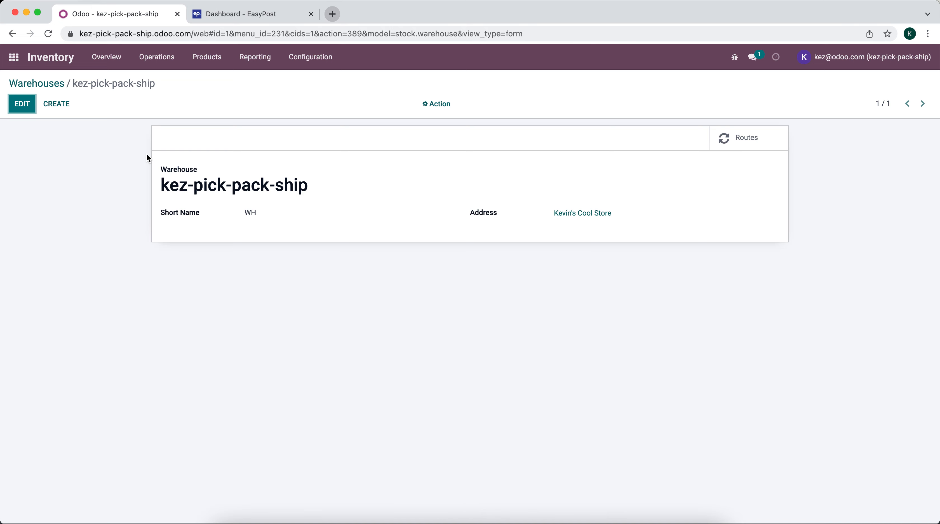
{"action": "left_click", "coordinate": [13, 57]}
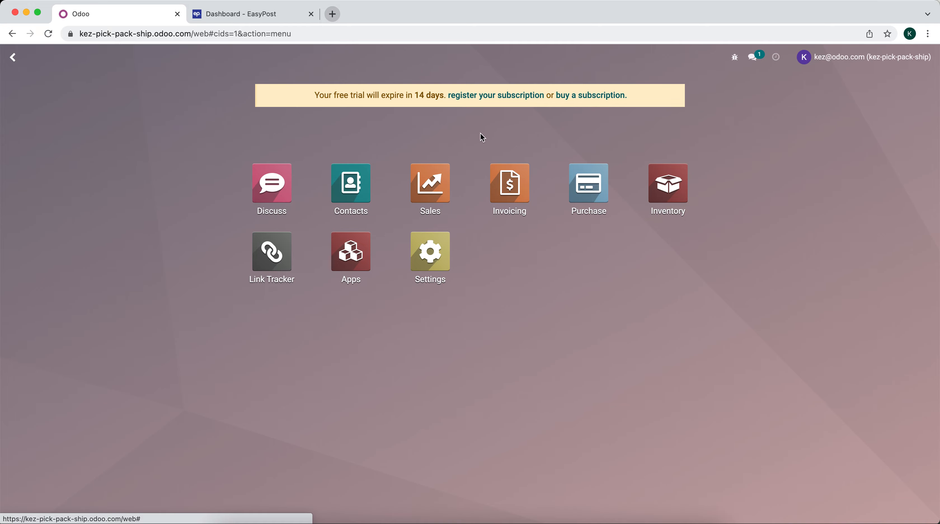
{"action": "left_click", "coordinate": [438, 173]}
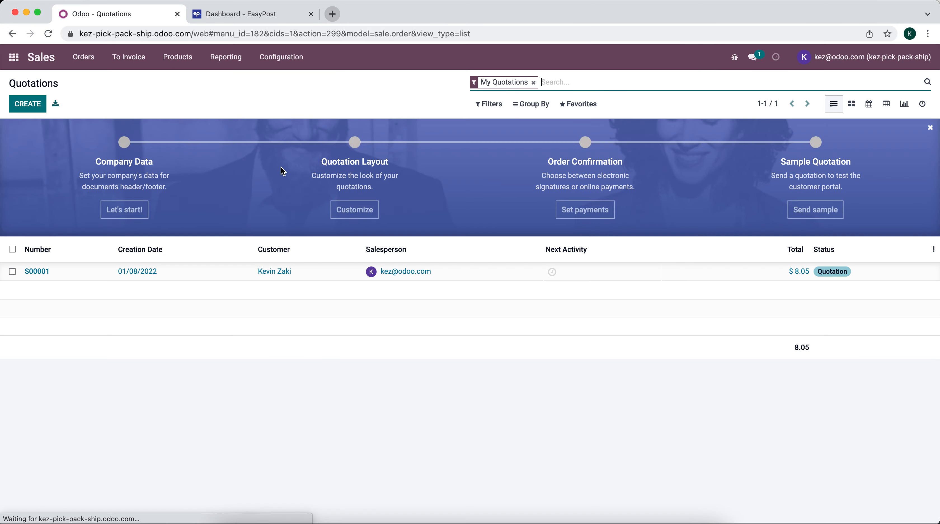
Add a UPS Ground shipping line at the fetched $19.80 rate to quotation S00001, totalling $27.85
{"action": "left_click", "coordinate": [221, 270]}
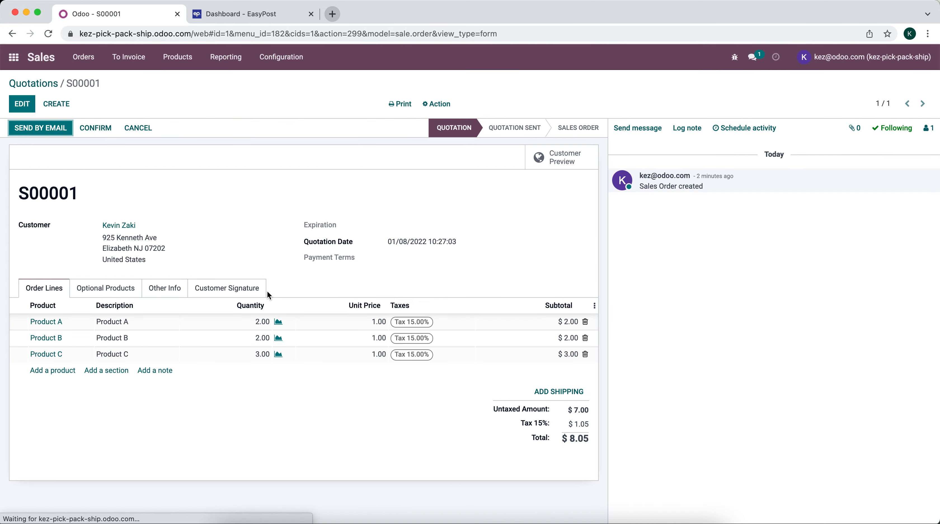
{"action": "left_click", "coordinate": [570, 395]}
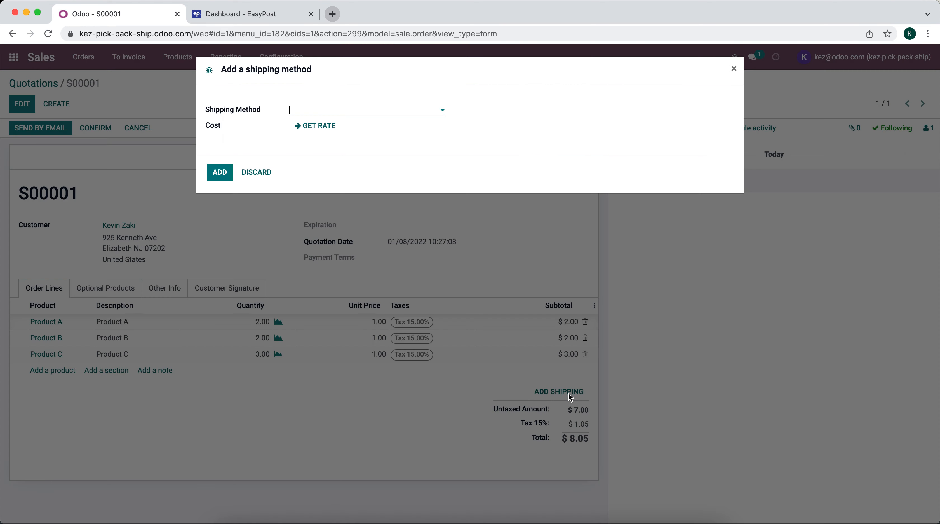
{"action": "left_click", "coordinate": [330, 110]}
{"action": "left_click", "coordinate": [339, 140]}
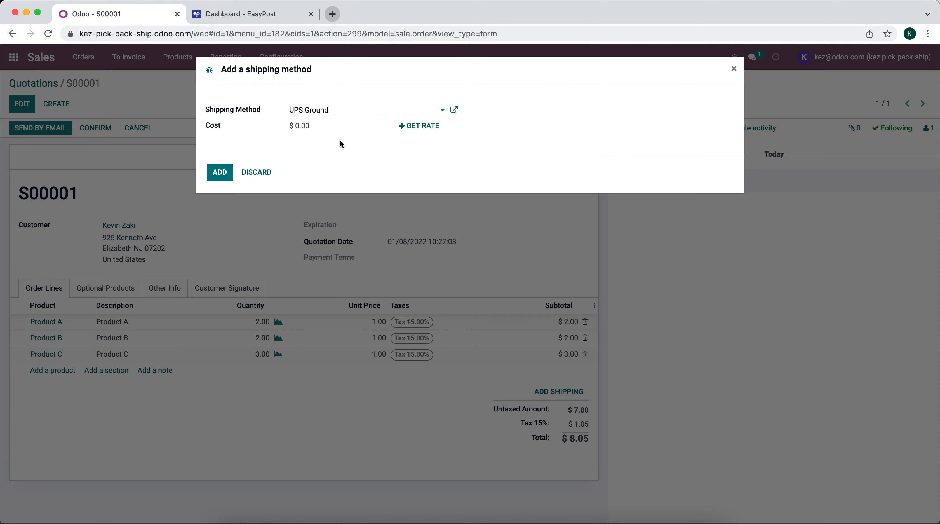
{"action": "left_click", "coordinate": [421, 128]}
{"action": "left_click", "coordinate": [220, 173]}
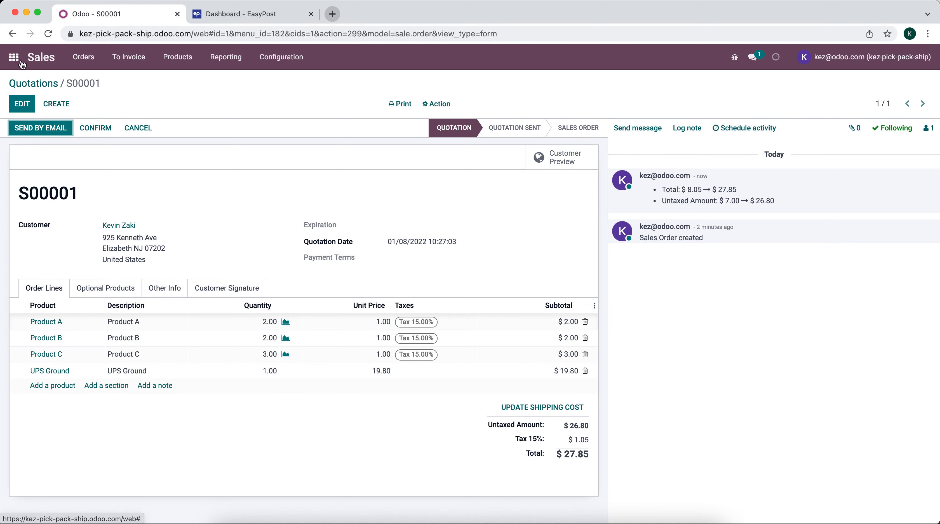
Find Shipping Methods with a 'shipp' menu search and open the UPS Ground method's settings
{"action": "left_click", "coordinate": [14, 57]}
{"action": "type", "text": "shipp"}
{"action": "key", "text": "Return"}
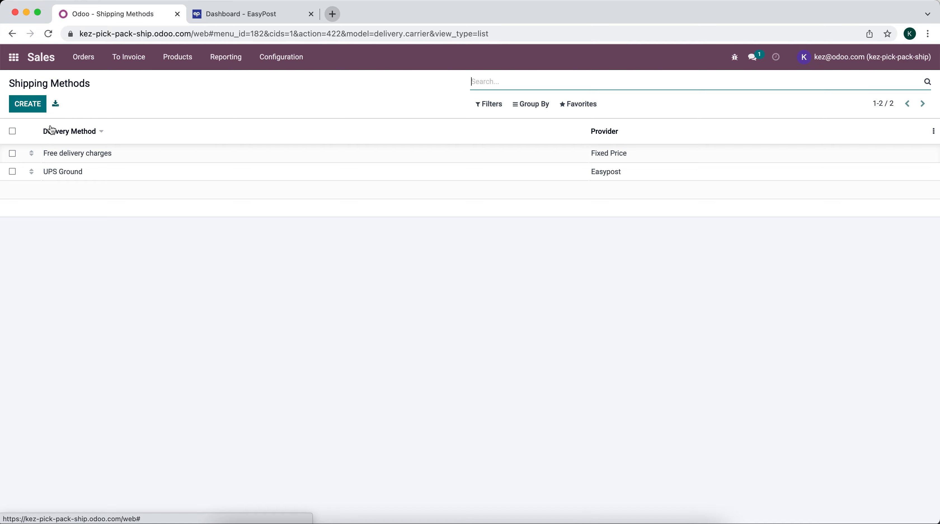
{"action": "left_click", "coordinate": [82, 169]}
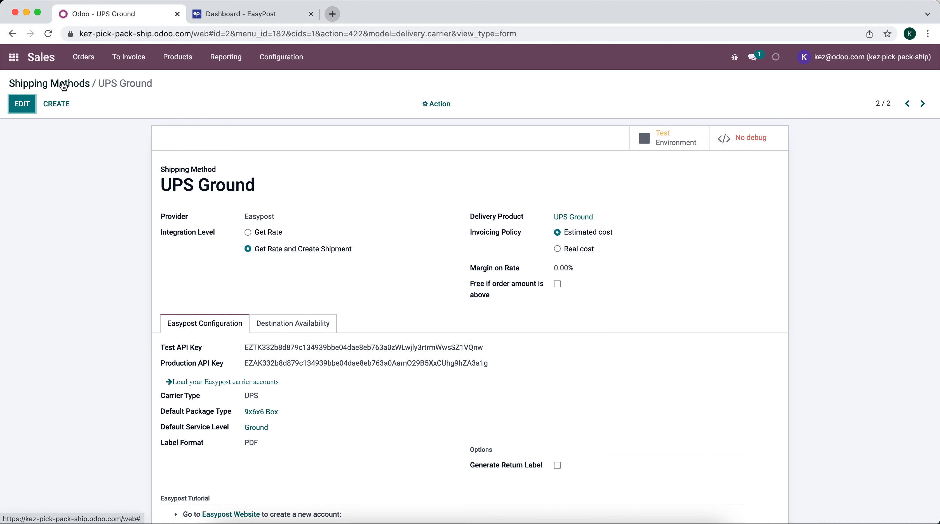
Confirm quotation S00001 as a sales order from the Sales app
{"action": "left_click", "coordinate": [16, 63]}
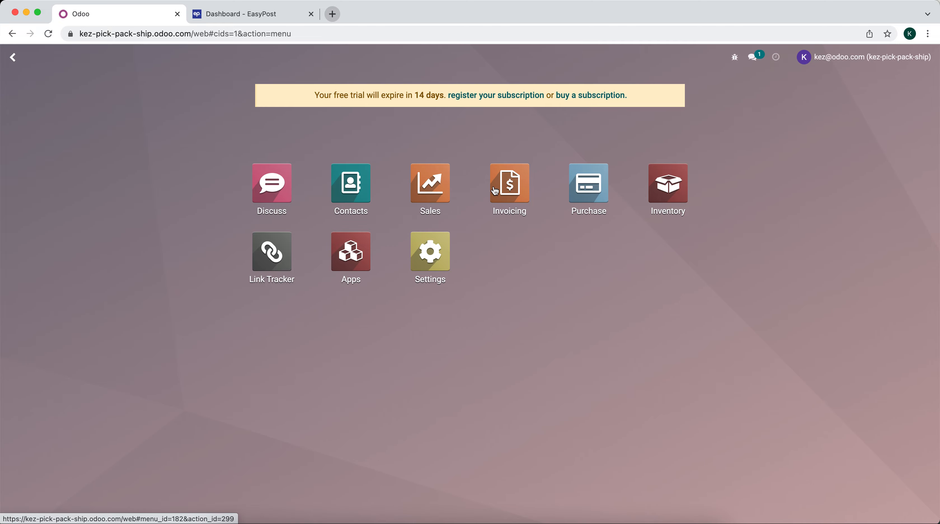
{"action": "left_click", "coordinate": [437, 197]}
{"action": "left_click", "coordinate": [248, 277]}
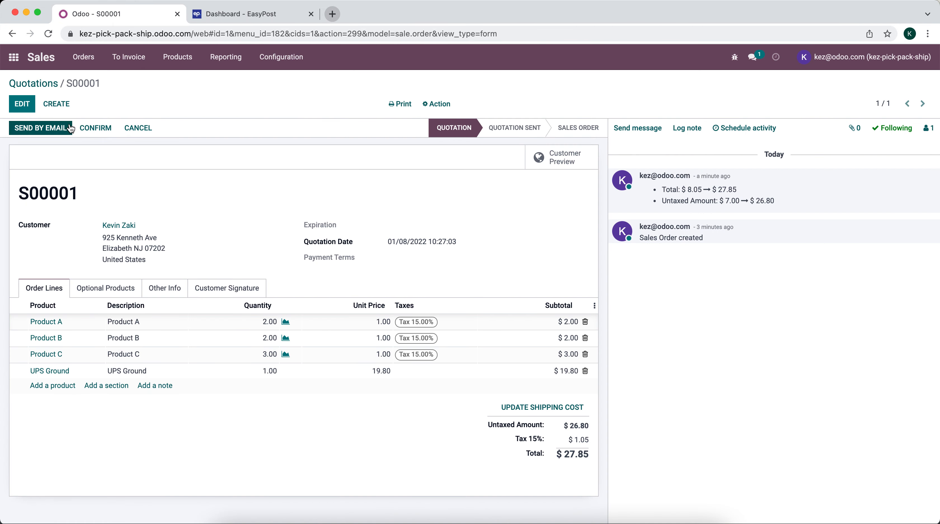
{"action": "left_click", "coordinate": [108, 130]}
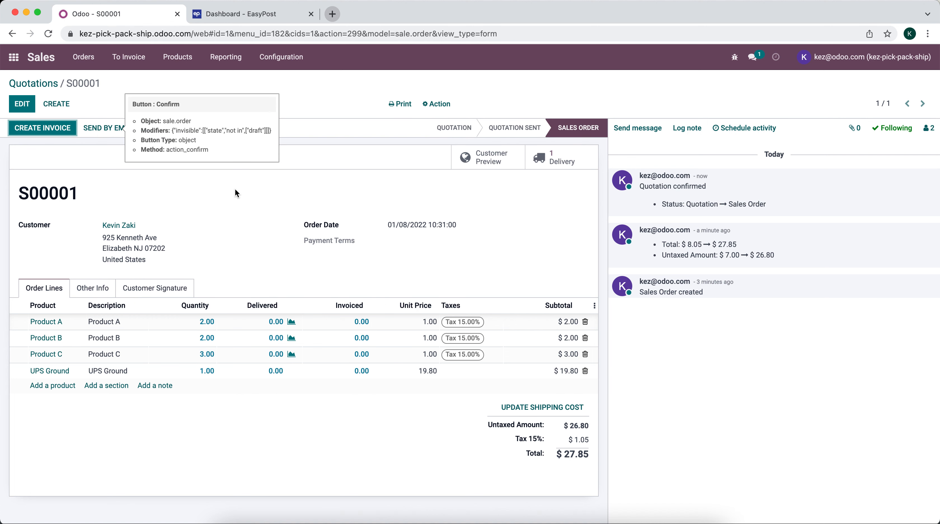
Return to the apps home screen and go to the Inventory app
{"action": "left_click", "coordinate": [554, 169]}
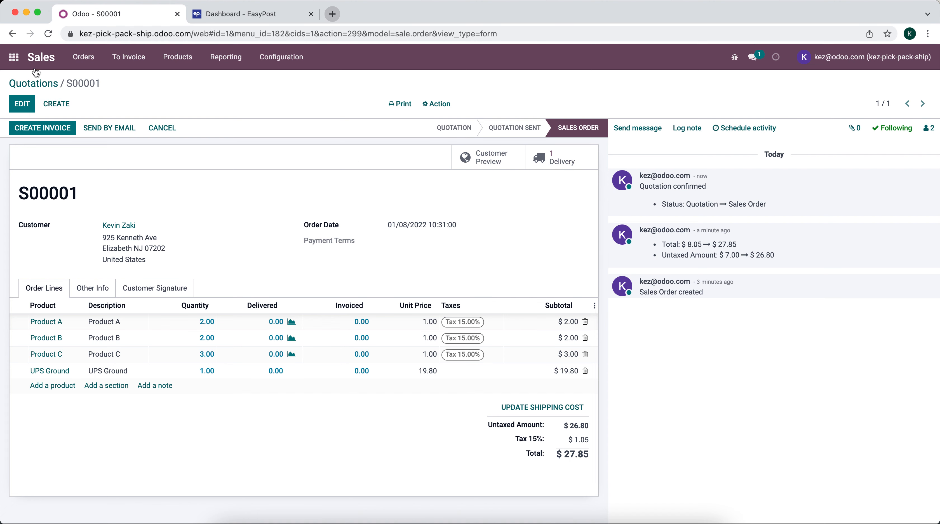
{"action": "left_click", "coordinate": [13, 57]}
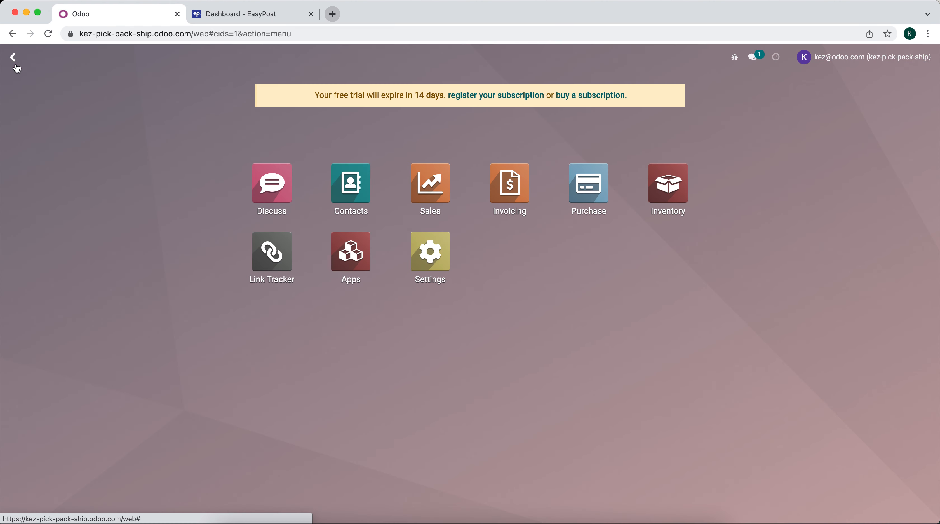
{"action": "left_click", "coordinate": [651, 196]}
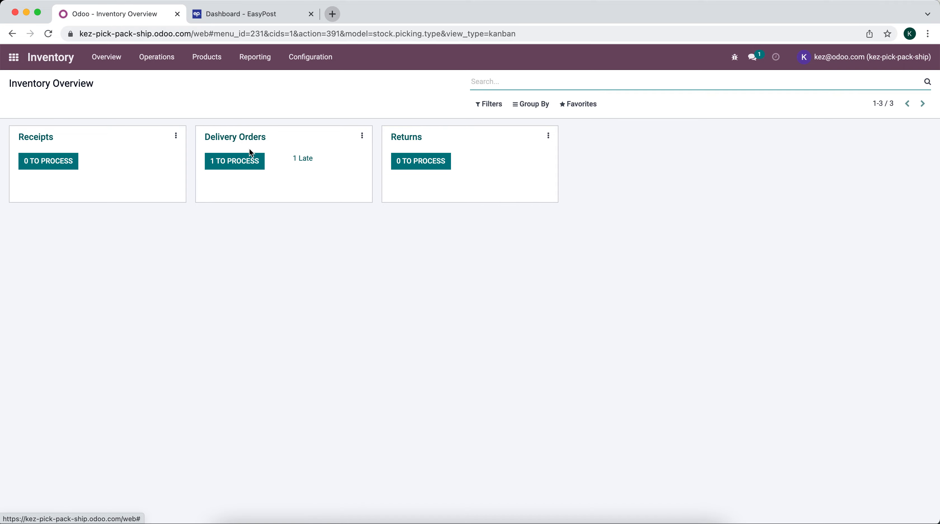
Open delivery WH/OUT/00001 from the orders to process for editing
{"action": "left_click", "coordinate": [248, 164]}
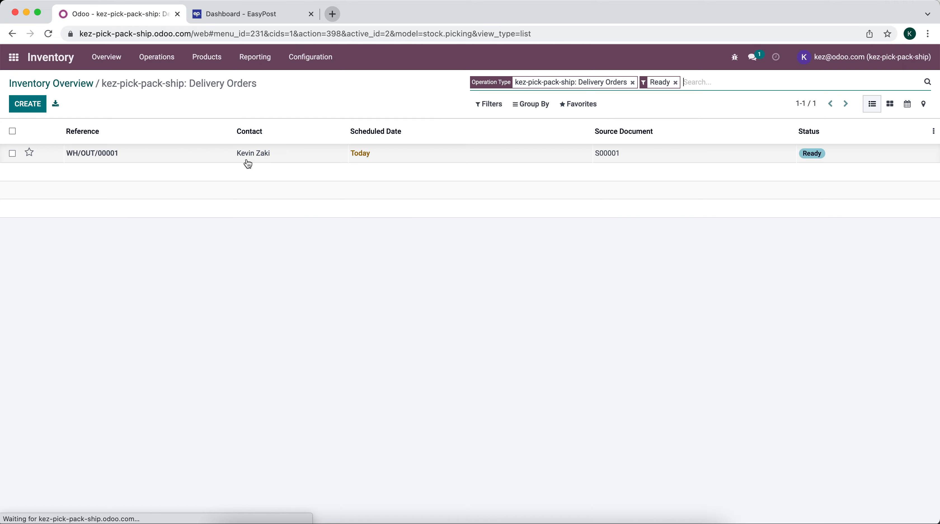
{"action": "left_click", "coordinate": [203, 165]}
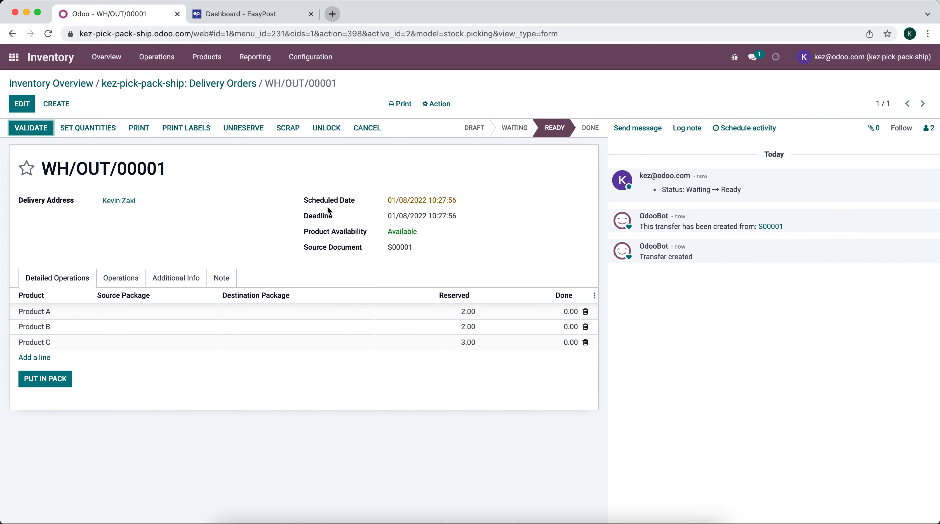
{"action": "left_click", "coordinate": [27, 105]}
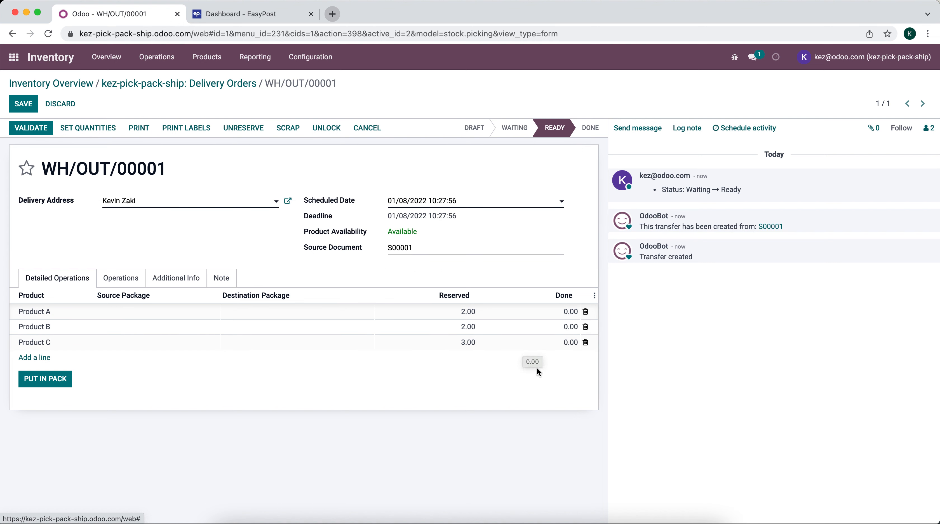
Set done quantities to 2 for Product A and 1 for Product B, and check the UPS Ground shipping info
{"action": "left_click", "coordinate": [558, 311]}
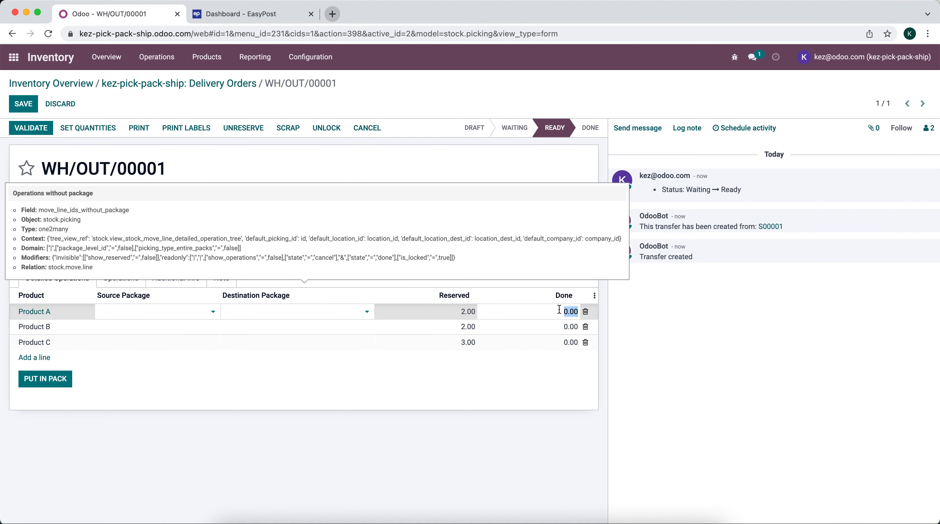
{"action": "type", "text": "2"}
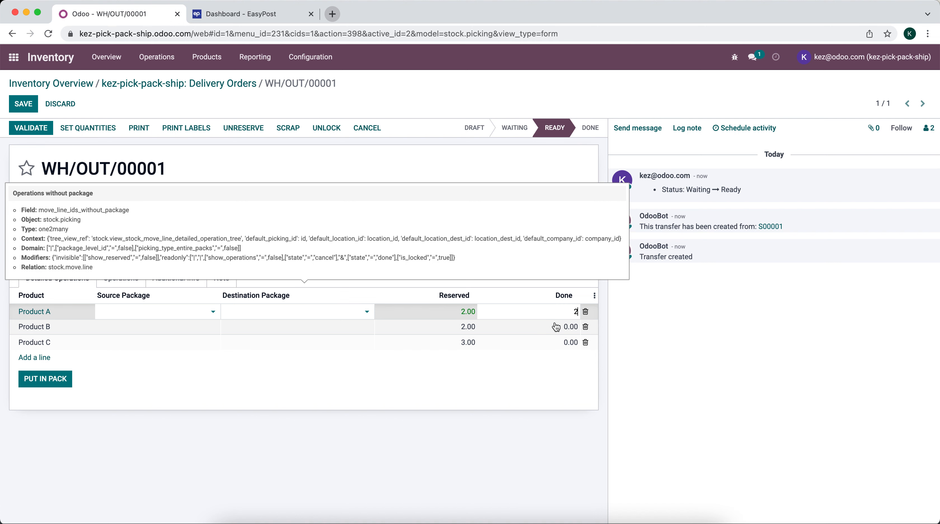
{"action": "left_click", "coordinate": [556, 327]}
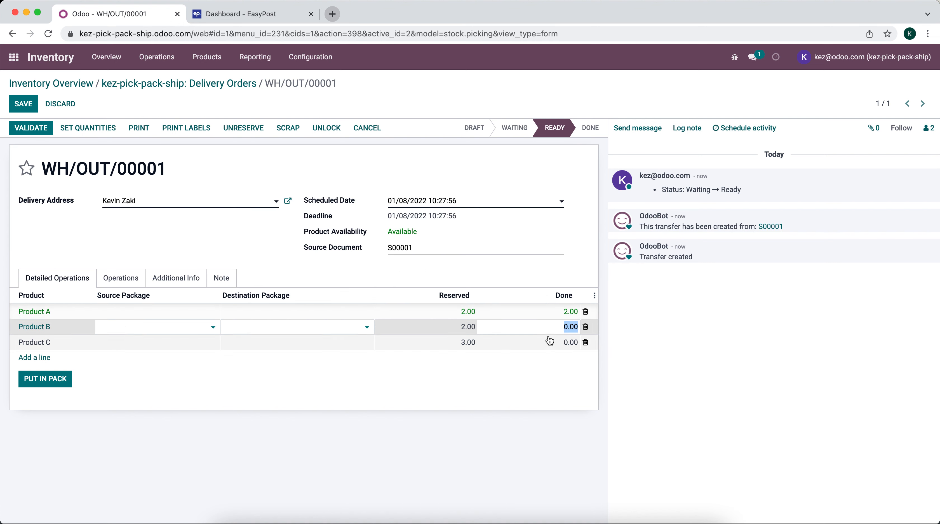
{"action": "type", "text": "1"}
{"action": "left_click", "coordinate": [498, 275]}
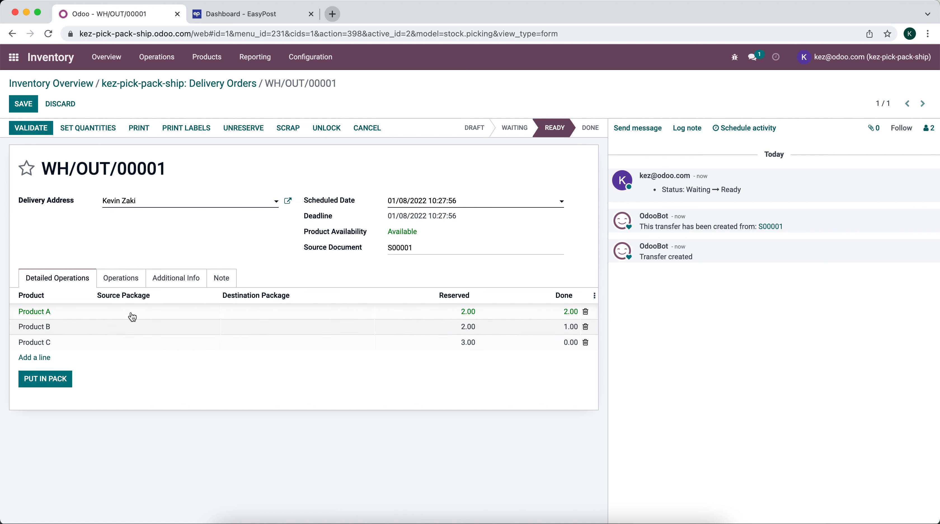
{"action": "left_click", "coordinate": [162, 278]}
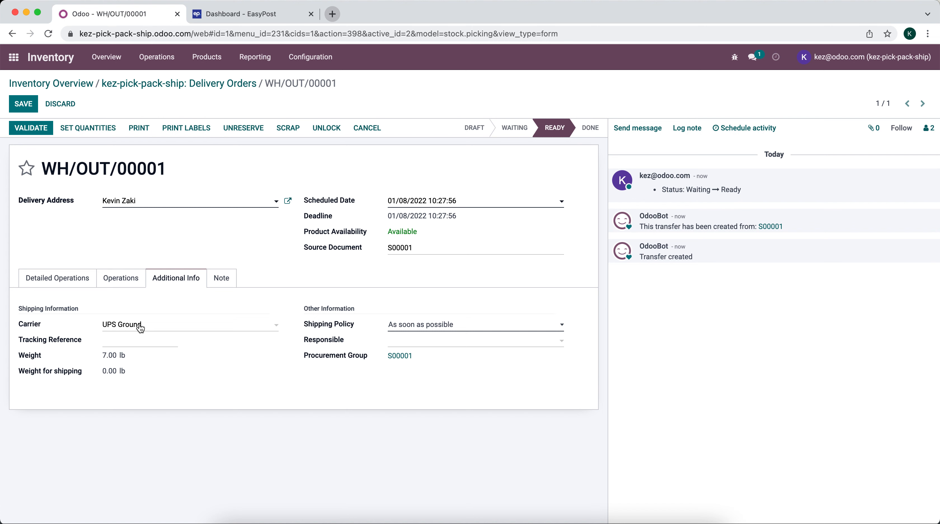
{"action": "left_click", "coordinate": [62, 285]}
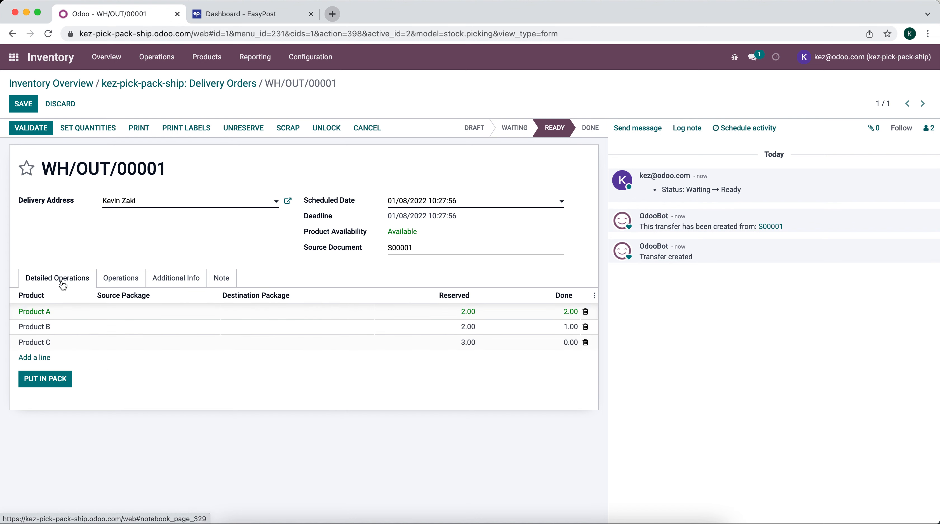
Pack the done products into a 9x6x6 Box package weighing 5 lb
{"action": "left_click", "coordinate": [60, 380]}
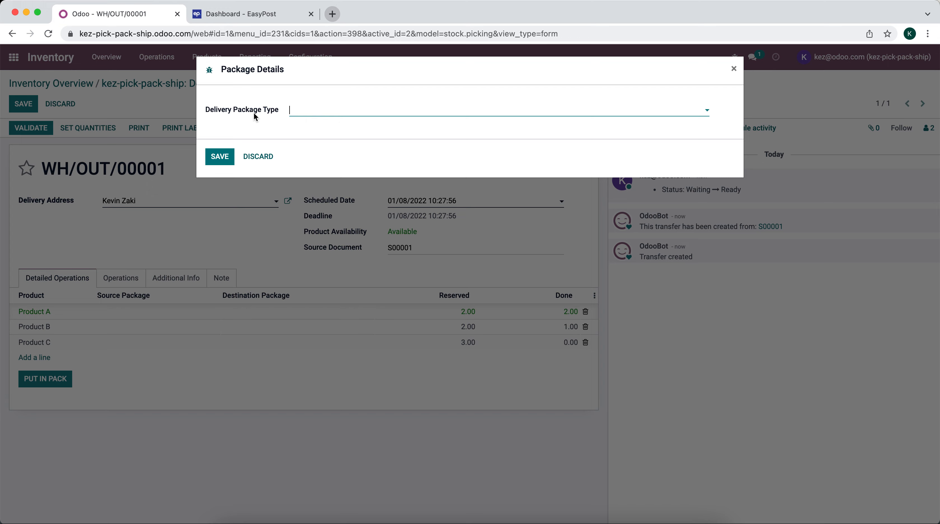
{"action": "left_click", "coordinate": [331, 111]}
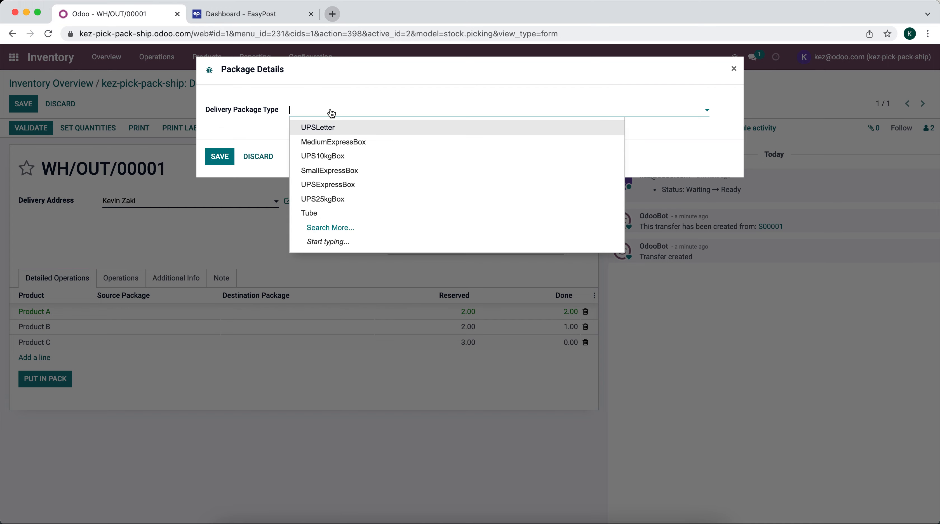
{"action": "left_click", "coordinate": [339, 228]}
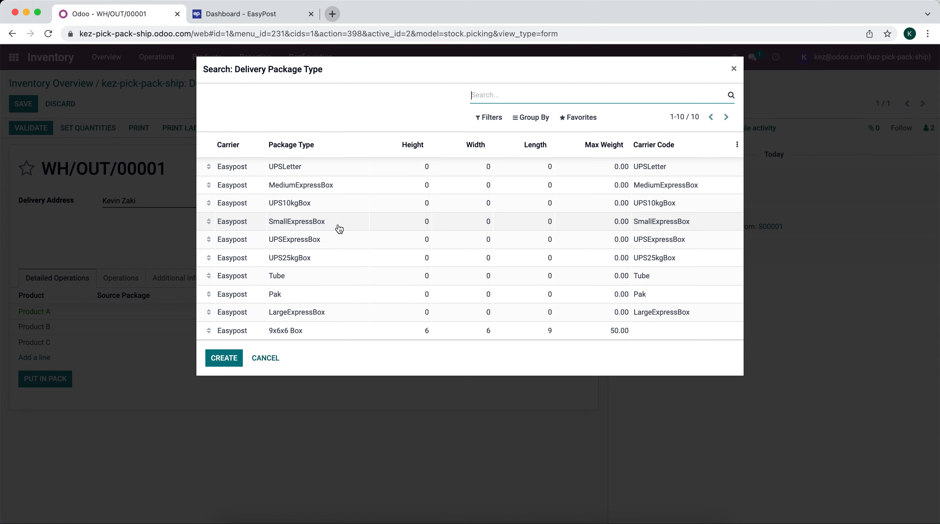
{"action": "left_click", "coordinate": [318, 330]}
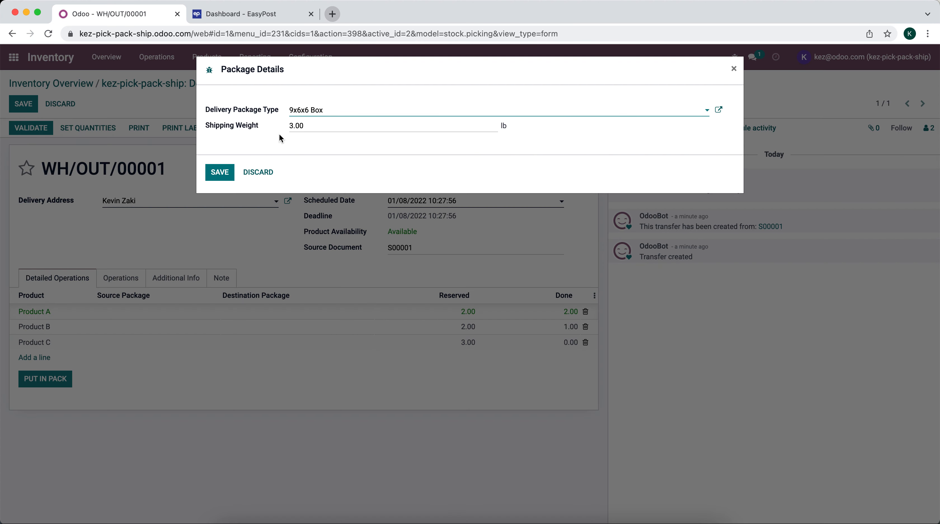
{"action": "left_click", "coordinate": [306, 125]}
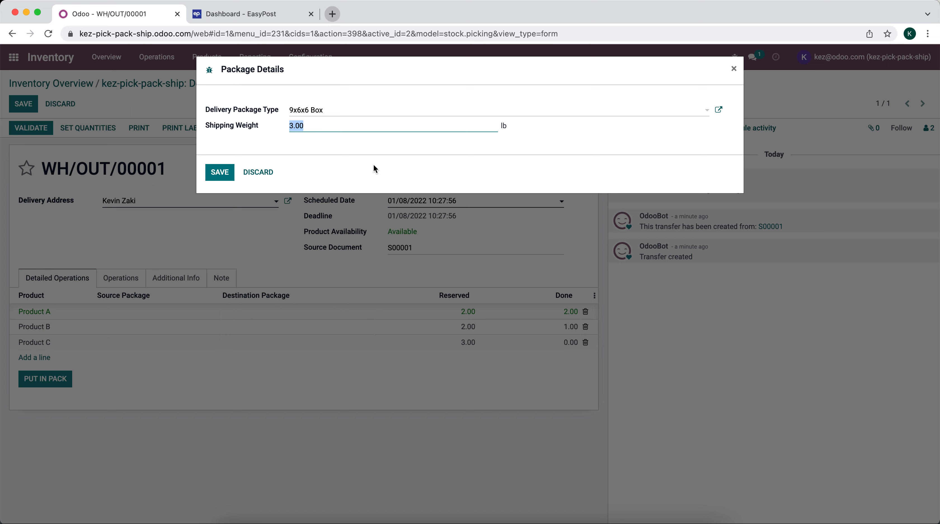
{"action": "type", "text": "5"}
{"action": "left_click", "coordinate": [224, 172]}
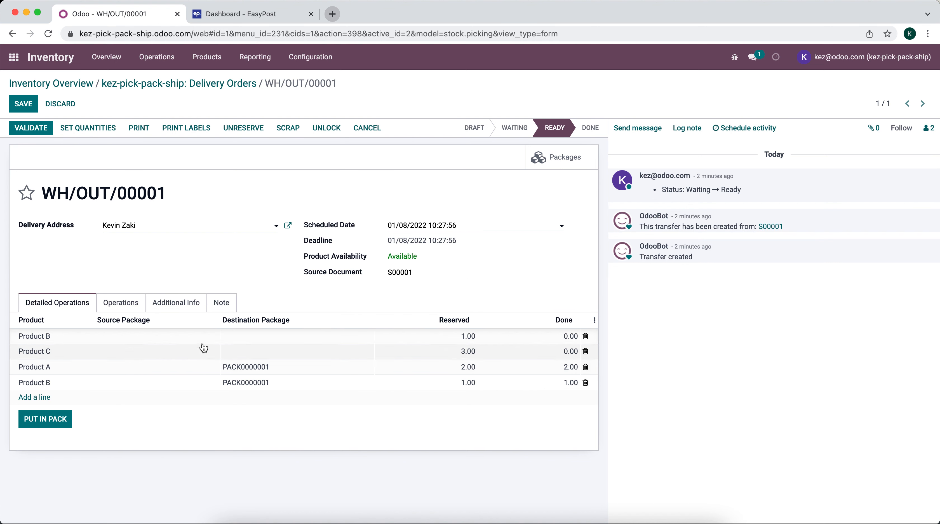
Pack the remaining lines into a second 9x6x6 Box package weighing 7 lb
{"action": "left_click", "coordinate": [36, 421]}
{"action": "left_click", "coordinate": [320, 114]}
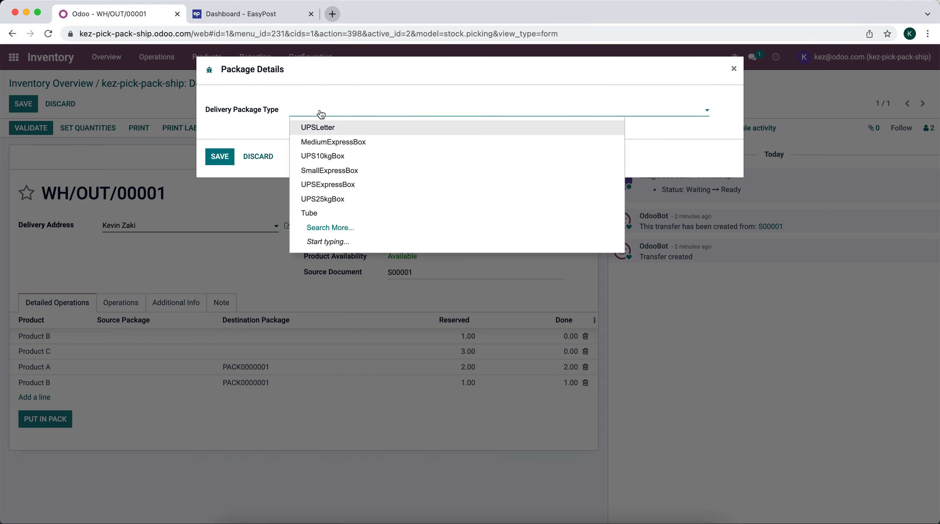
{"action": "type", "text": "9"}
{"action": "left_click", "coordinate": [336, 129]}
{"action": "left_click", "coordinate": [331, 127]}
{"action": "type", "text": "2"}
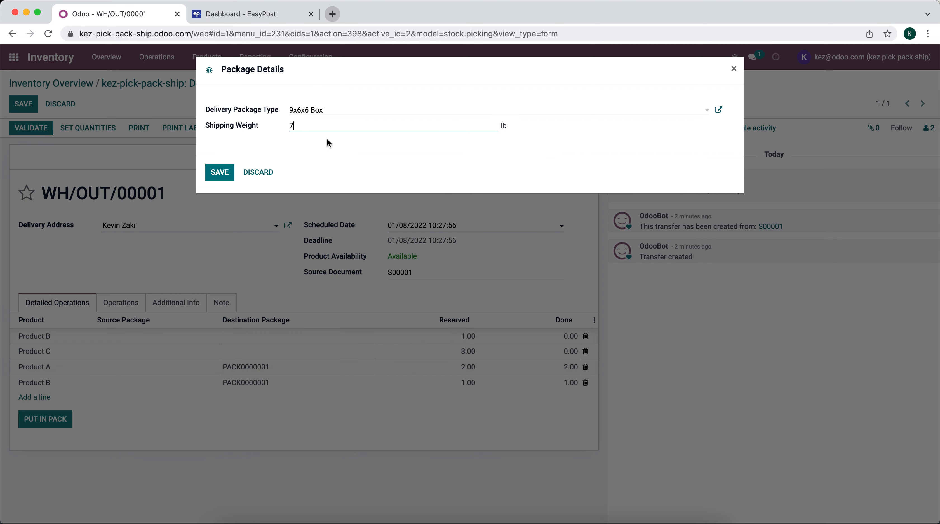
{"action": "left_click", "coordinate": [220, 172]}
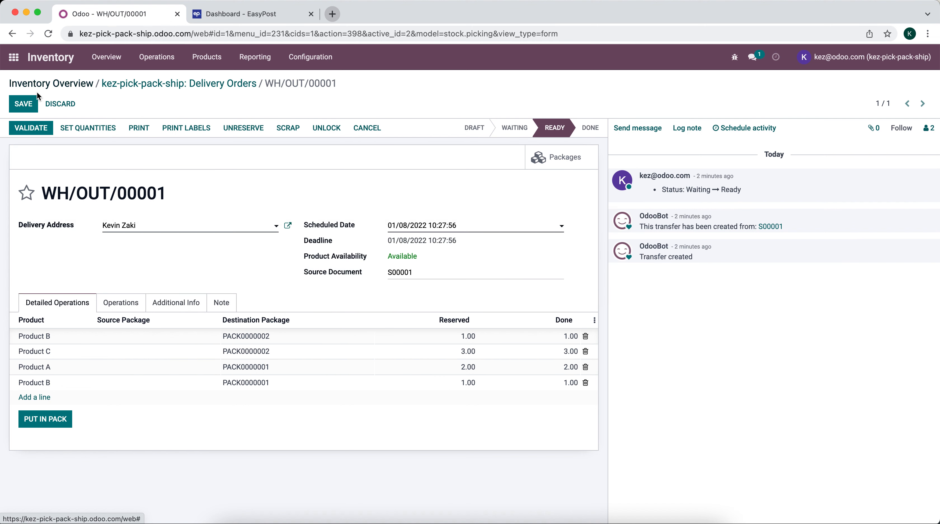
Save the delivery and review packages PACK0000001 and PACK0000002
{"action": "left_click", "coordinate": [23, 104]}
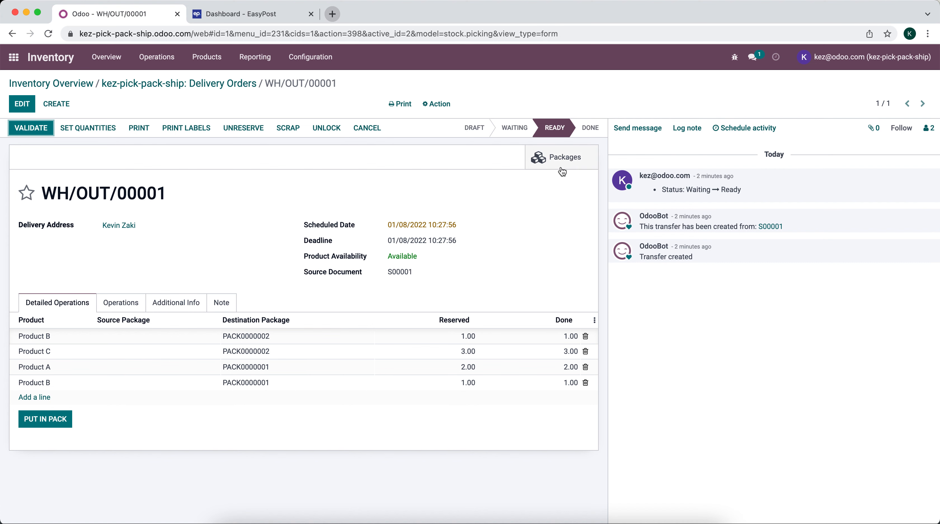
{"action": "left_click", "coordinate": [564, 155]}
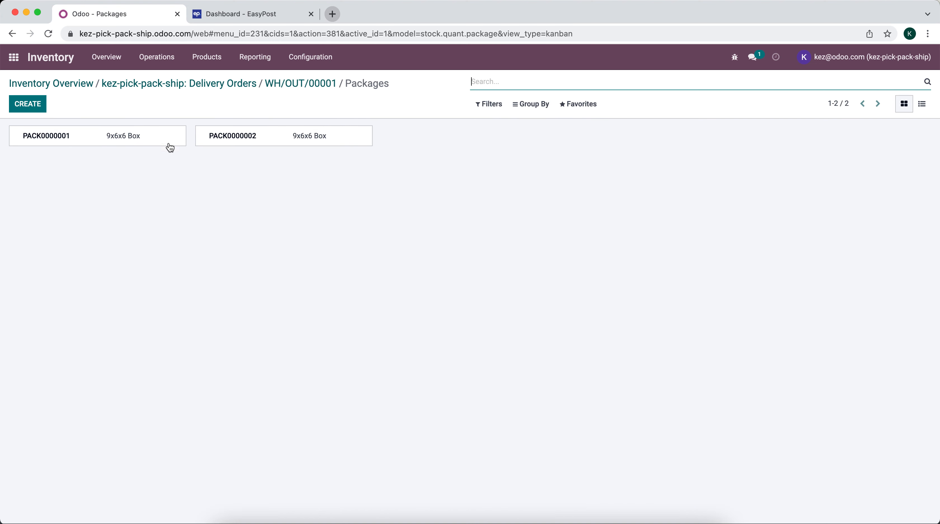
{"action": "left_click", "coordinate": [158, 138]}
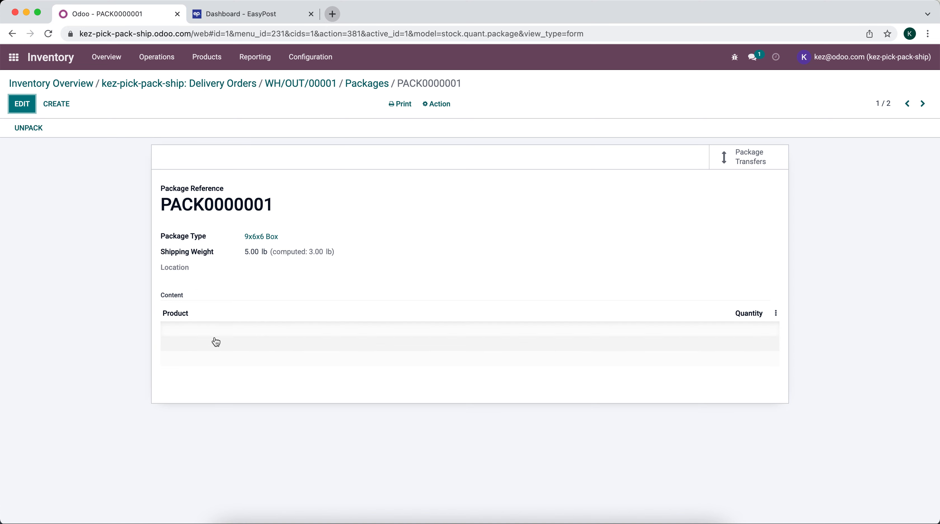
{"action": "mouse_move", "coordinate": [227, 319]}
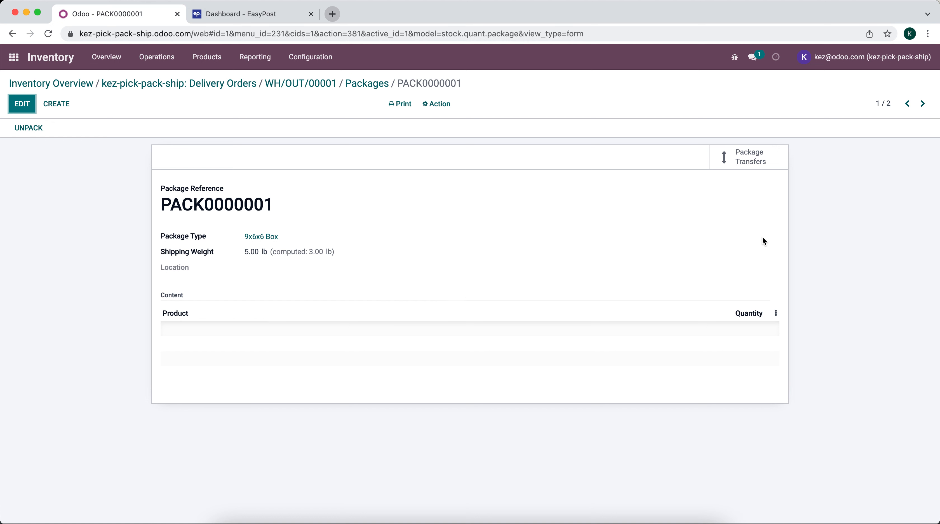
{"action": "left_click", "coordinate": [922, 104]}
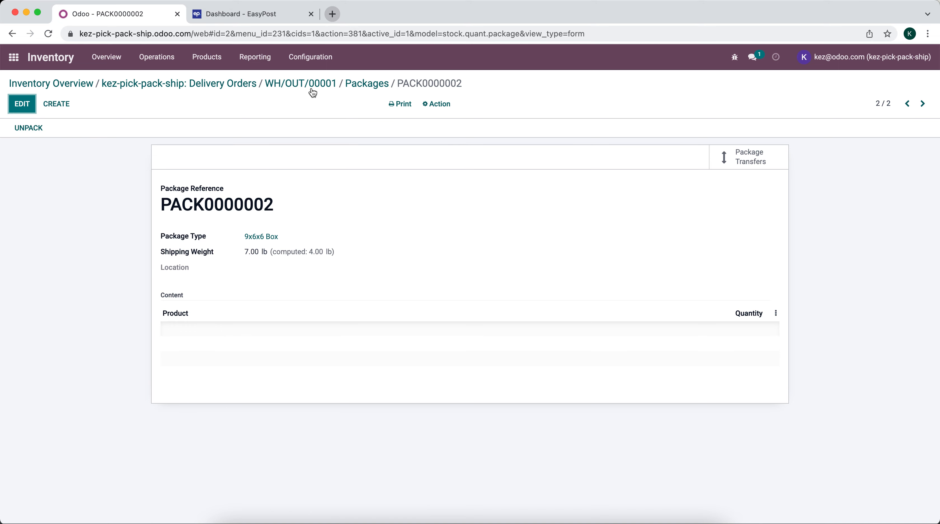
{"action": "left_click", "coordinate": [288, 84]}
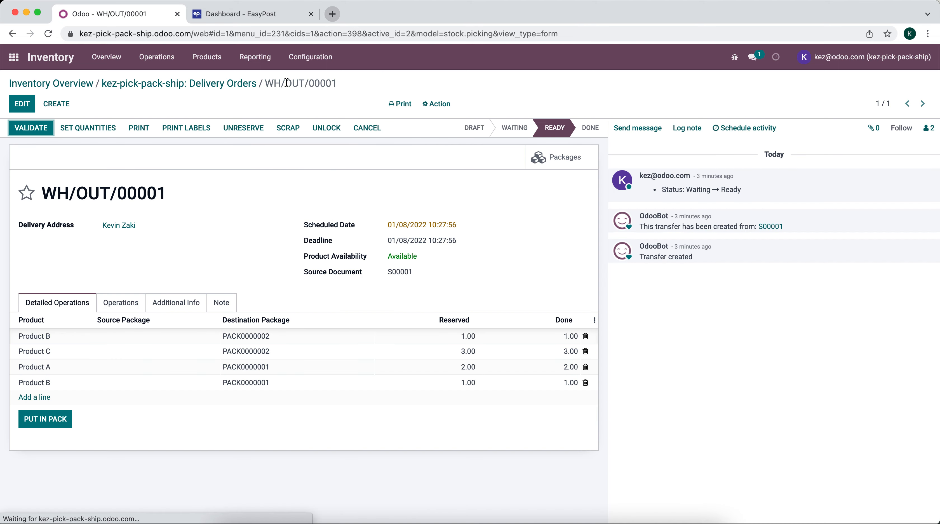
{"action": "left_click", "coordinate": [44, 128]}
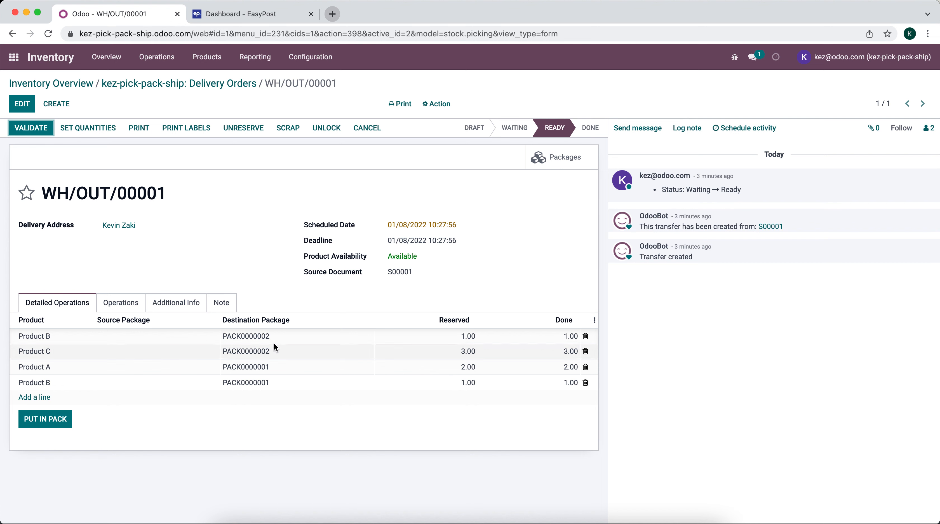
Move the first Product B line into PACK0000001 and save the delivery
{"action": "left_click", "coordinate": [23, 104]}
{"action": "left_click", "coordinate": [301, 338]}
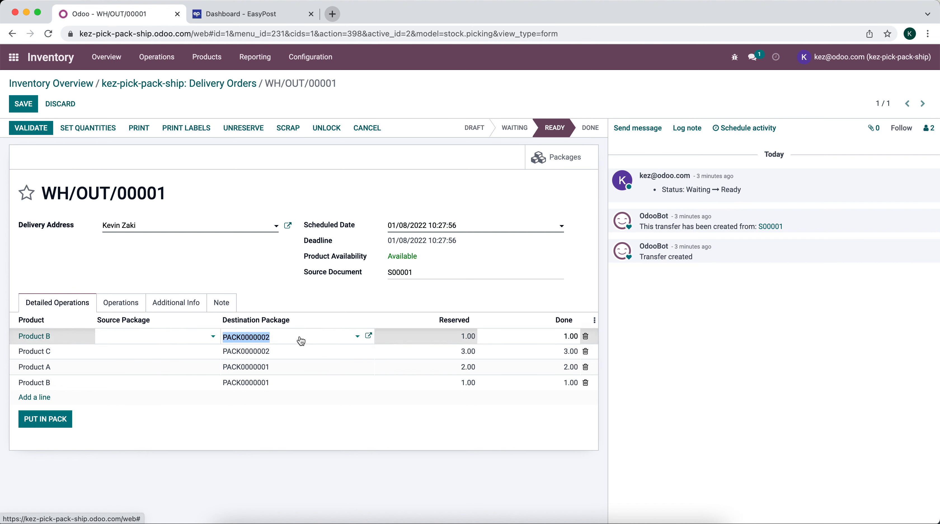
{"action": "left_click", "coordinate": [301, 340]}
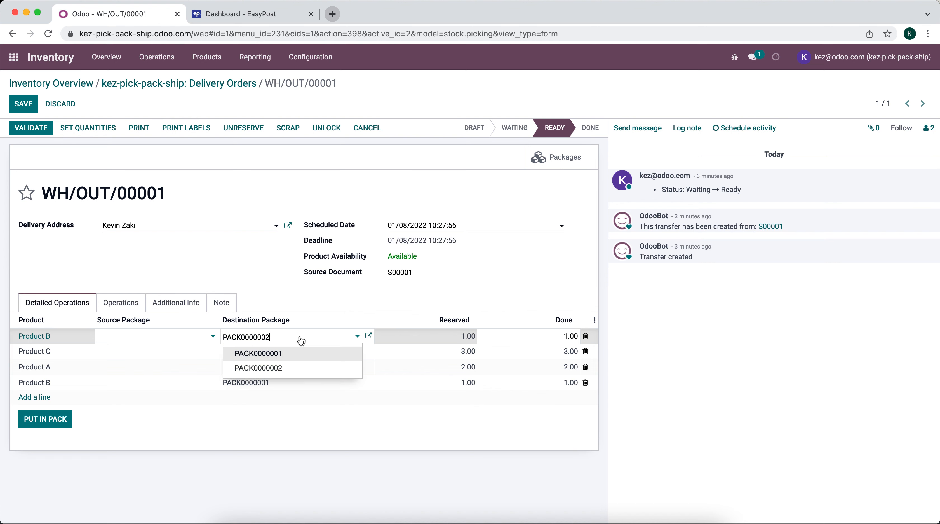
{"action": "left_click", "coordinate": [299, 356]}
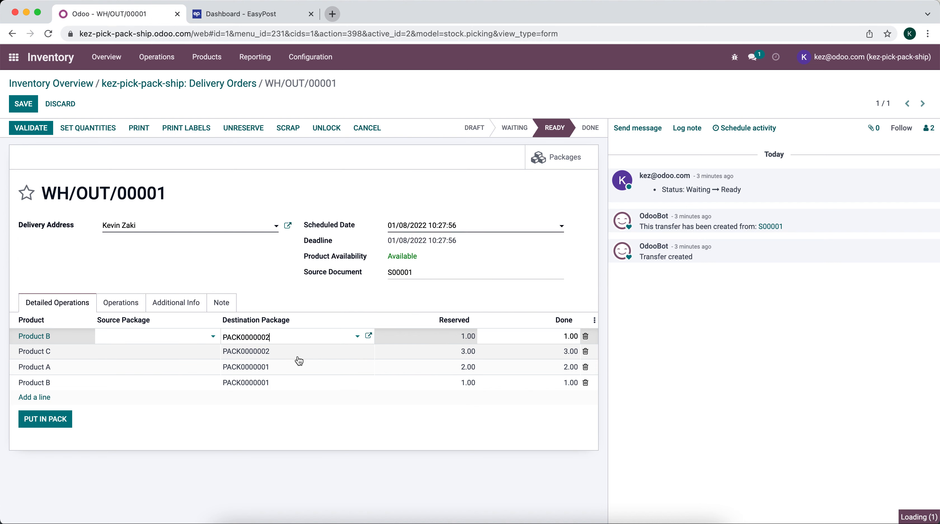
{"action": "left_click", "coordinate": [23, 104]}
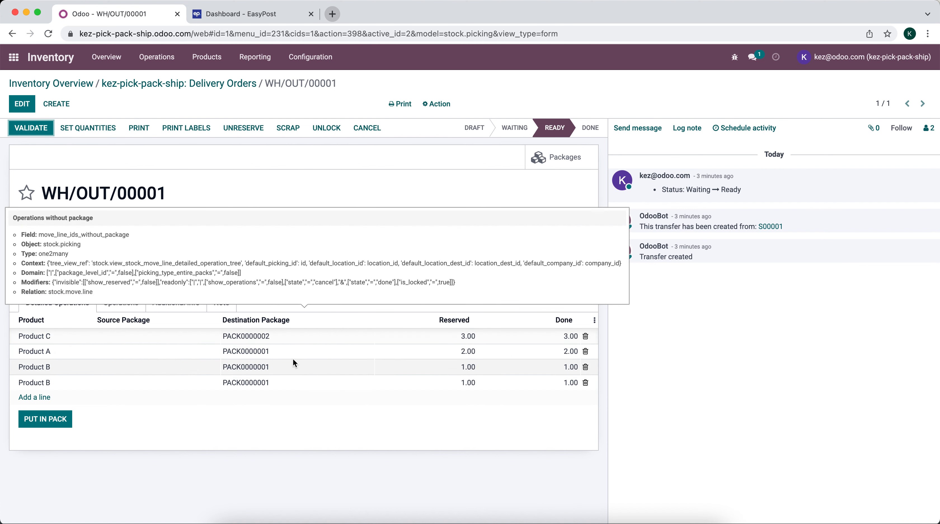
Change PACK0000001's shipping weight to 6 lb
{"action": "left_click", "coordinate": [567, 158]}
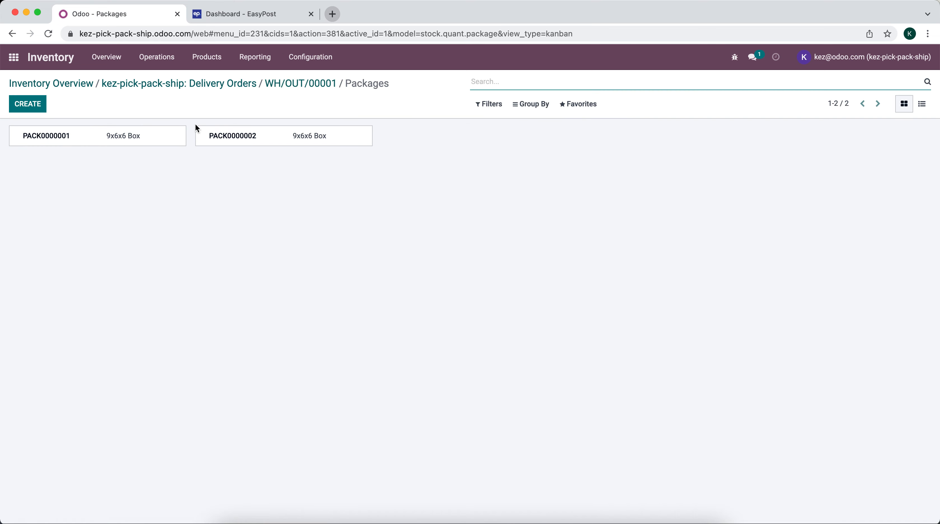
{"action": "left_click", "coordinate": [161, 138]}
{"action": "left_click", "coordinate": [23, 103]}
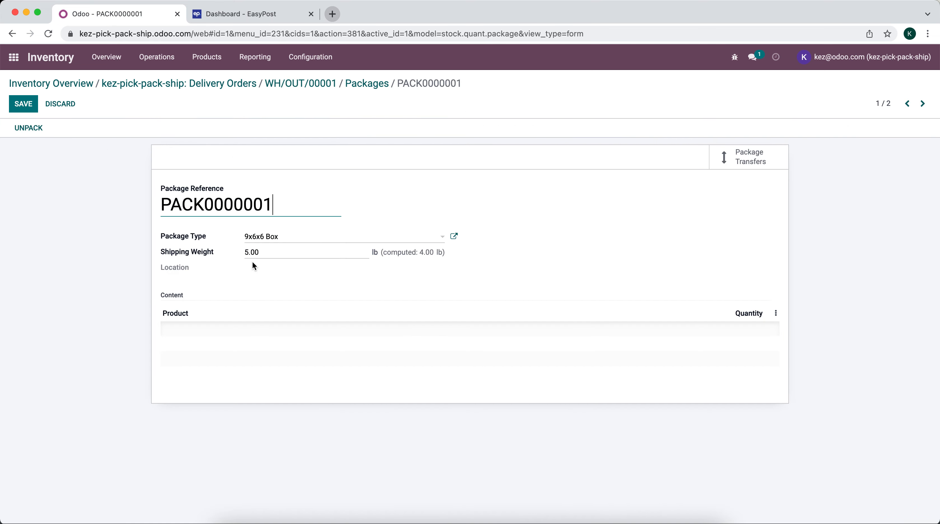
{"action": "left_click", "coordinate": [251, 250]}
{"action": "type", "text": "6"}
{"action": "left_click", "coordinate": [23, 104]}
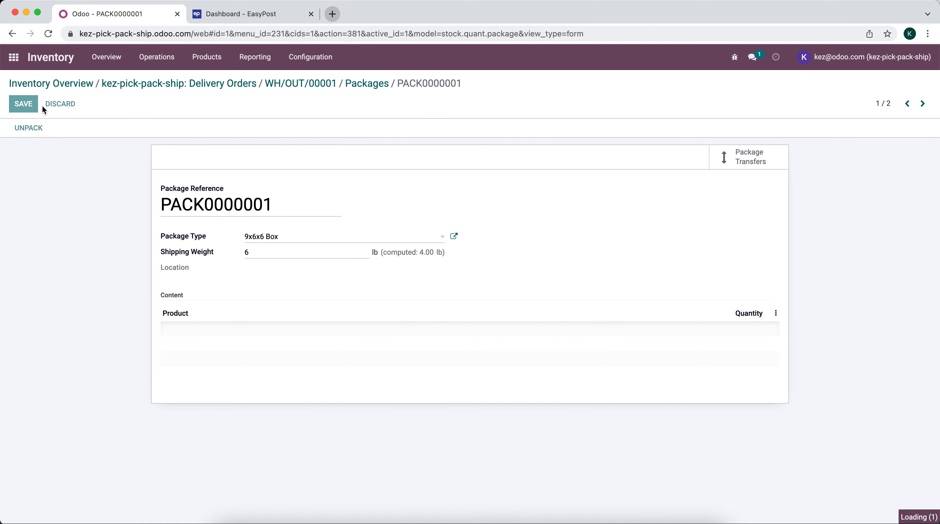
Change PACK0000002's shipping weight to 5 lb, then reopen delivery WH/OUT/00001
{"action": "left_click", "coordinate": [925, 107]}
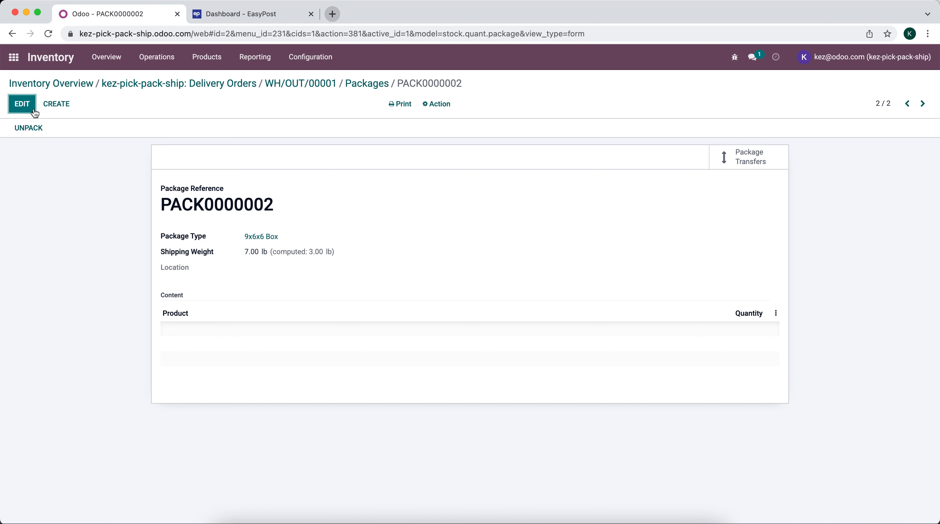
{"action": "left_click", "coordinate": [22, 104]}
{"action": "left_click", "coordinate": [264, 251]}
{"action": "double_click", "coordinate": [264, 251]}
{"action": "type", "text": "5"}
{"action": "left_click", "coordinate": [273, 271]}
{"action": "double_click", "coordinate": [267, 255]}
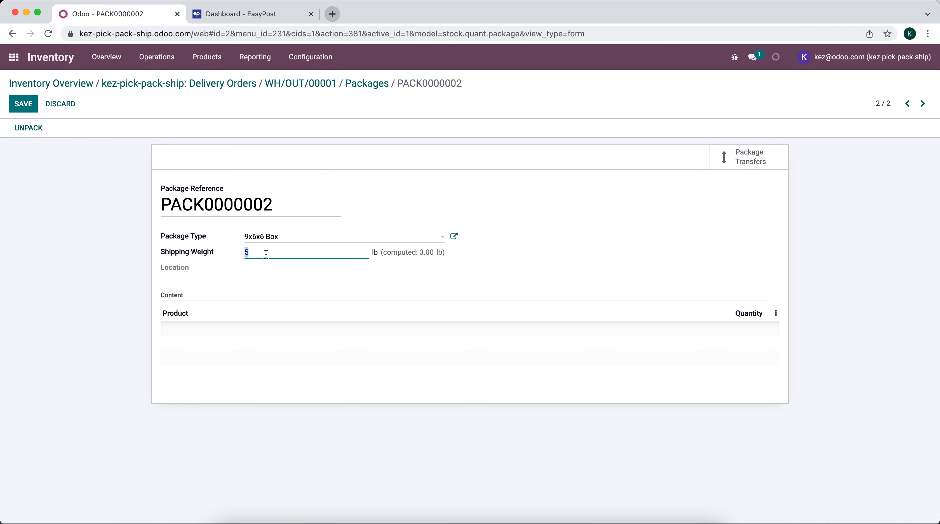
{"action": "left_click", "coordinate": [23, 104]}
{"action": "left_click", "coordinate": [143, 84]}
{"action": "left_click", "coordinate": [133, 151]}
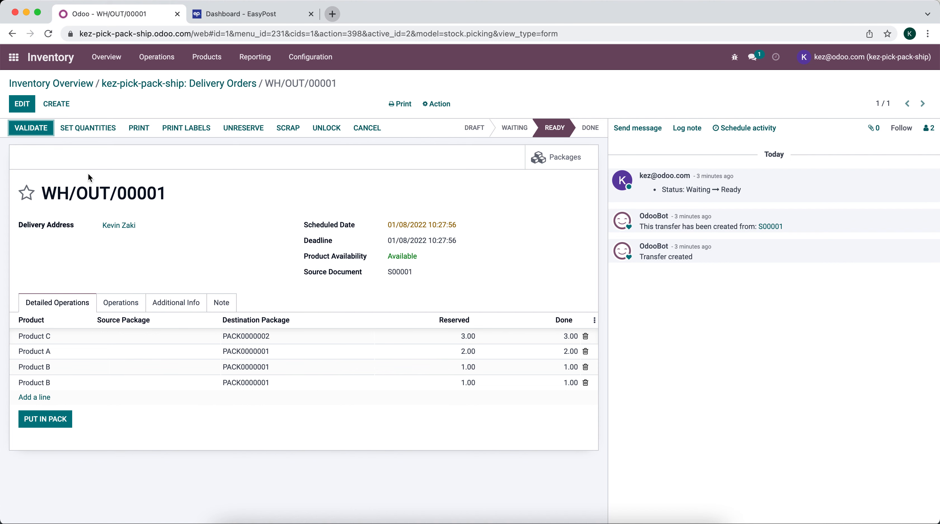
Validate delivery WH/OUT/00001, accepting the SMS notice prompt
{"action": "left_click", "coordinate": [44, 129]}
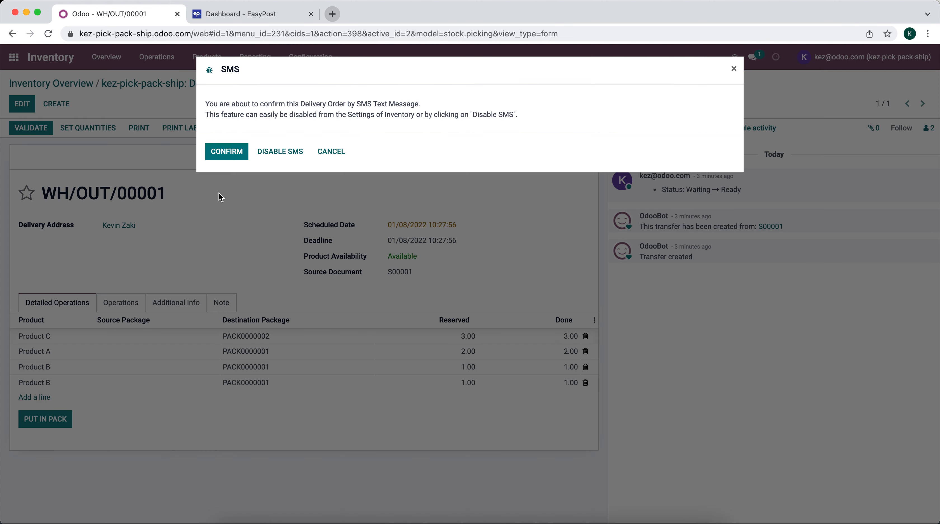
{"action": "left_click", "coordinate": [235, 150]}
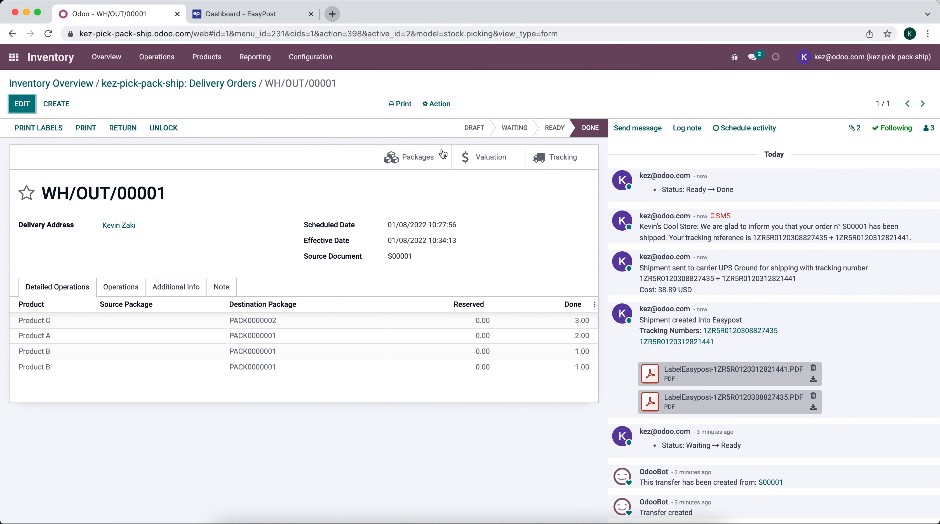
{"action": "scroll", "coordinate": [697, 277], "scroll_direction": "down", "scroll_amount": 1}
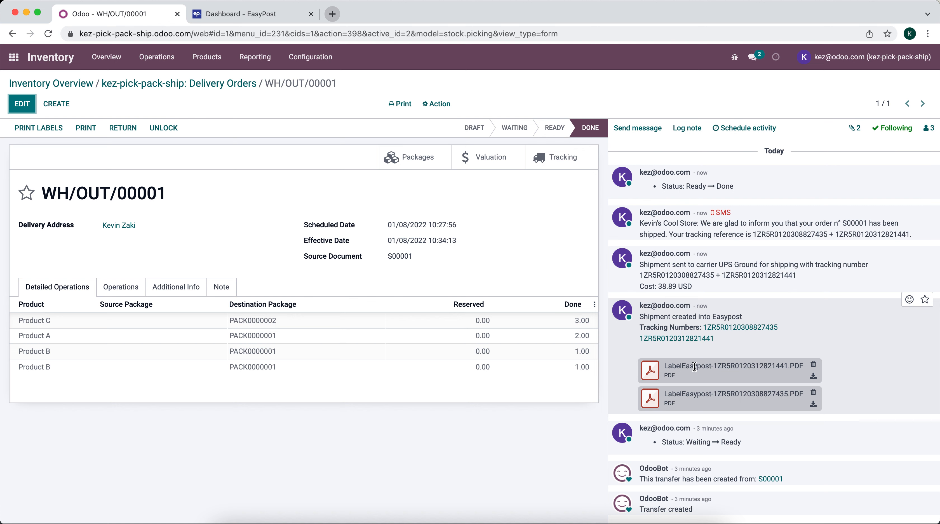
Check the shipment's tracking references, the 38.89 USD cost and the first label PDF
{"action": "left_click", "coordinate": [187, 291]}
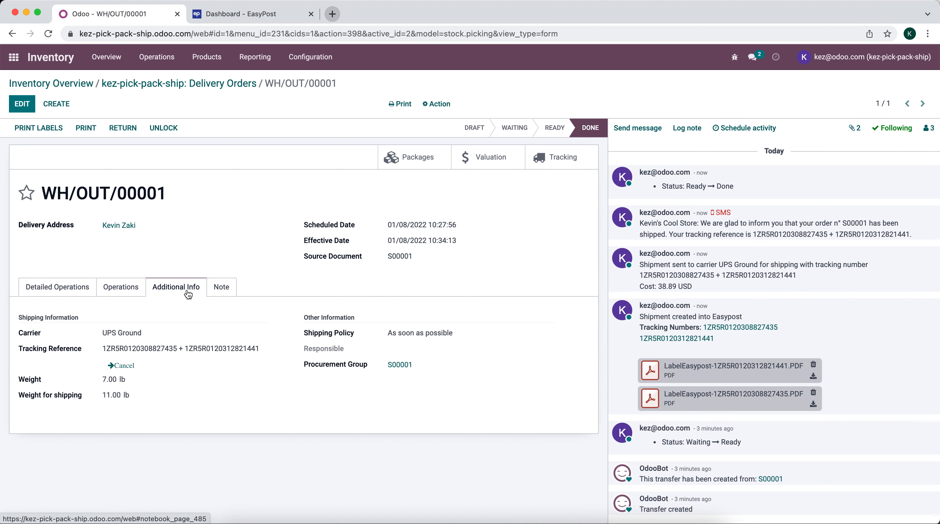
{"action": "left_click_drag", "start_coordinate": [120, 349], "coordinate": [237, 349]}
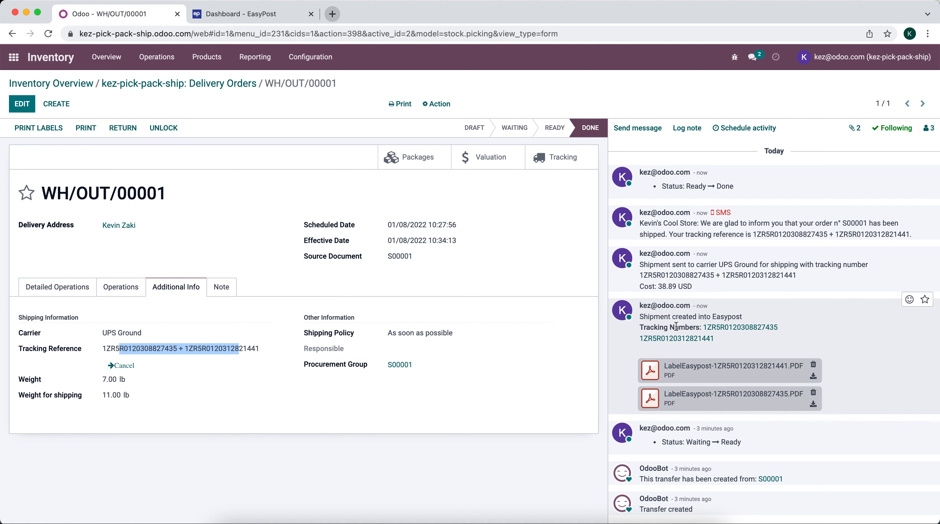
{"action": "left_click", "coordinate": [833, 326]}
{"action": "left_click_drag", "start_coordinate": [637, 286], "coordinate": [646, 286]}
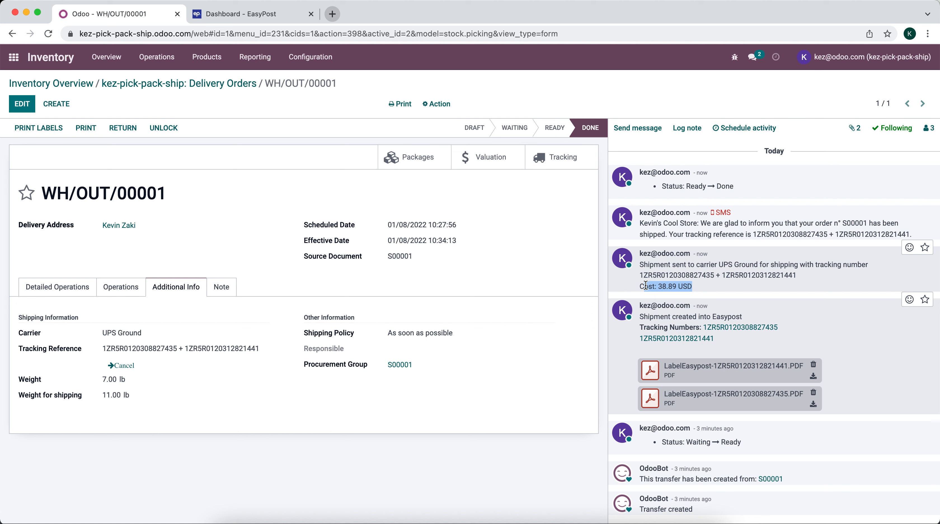
{"action": "left_click_drag", "start_coordinate": [692, 290], "coordinate": [639, 287]}
{"action": "left_click", "coordinate": [649, 377]}
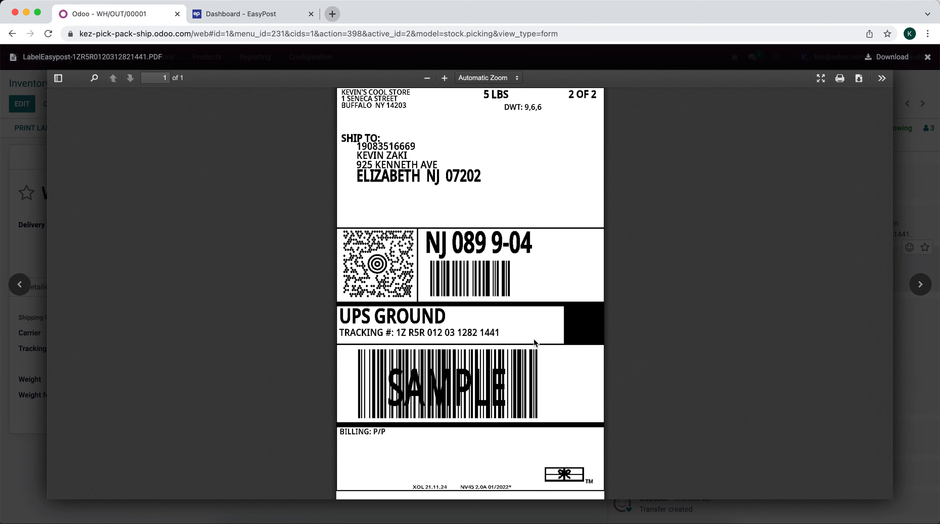
View the second UPS label, post the tracking links and follow the first package's link
{"action": "left_click", "coordinate": [913, 284]}
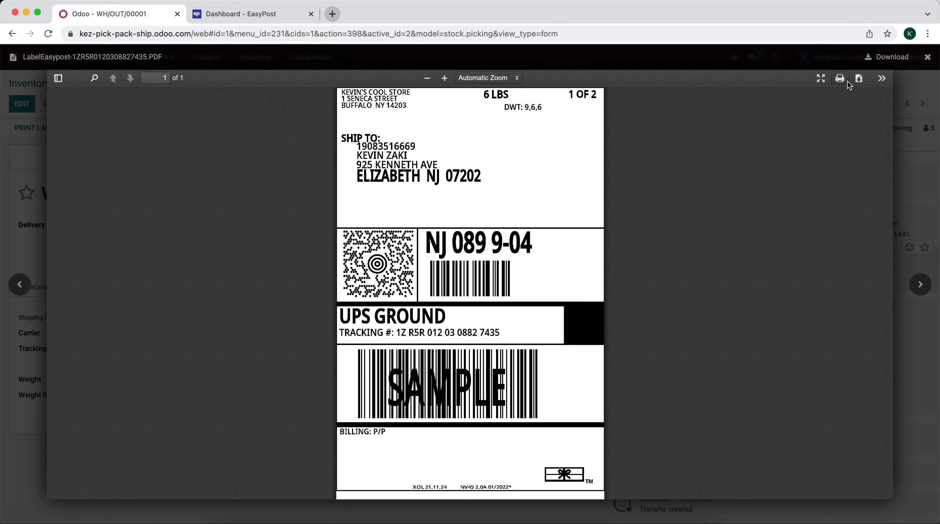
{"action": "left_click", "coordinate": [903, 133]}
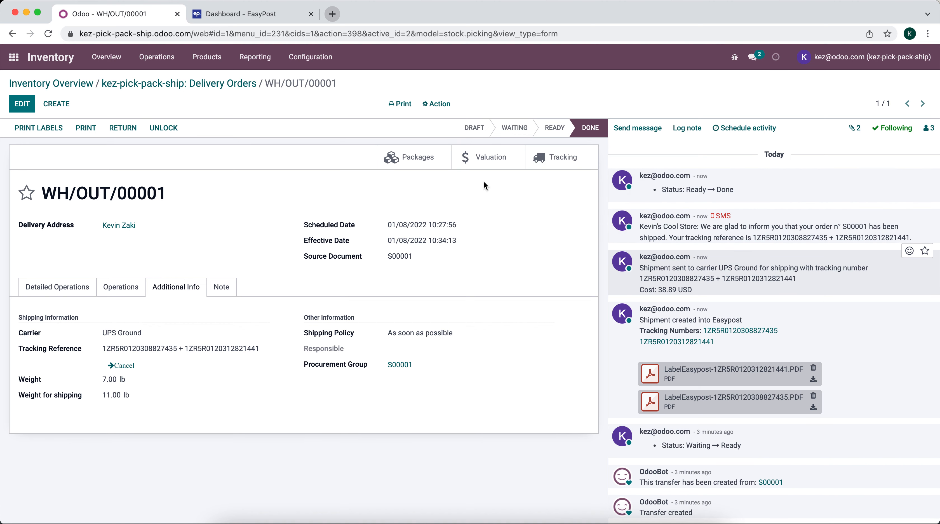
{"action": "left_click", "coordinate": [565, 164]}
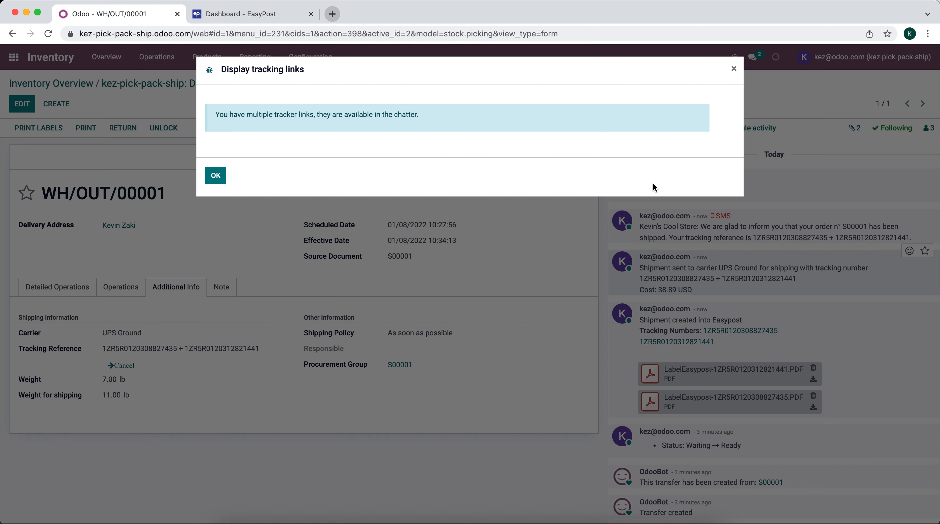
{"action": "left_click", "coordinate": [216, 175]}
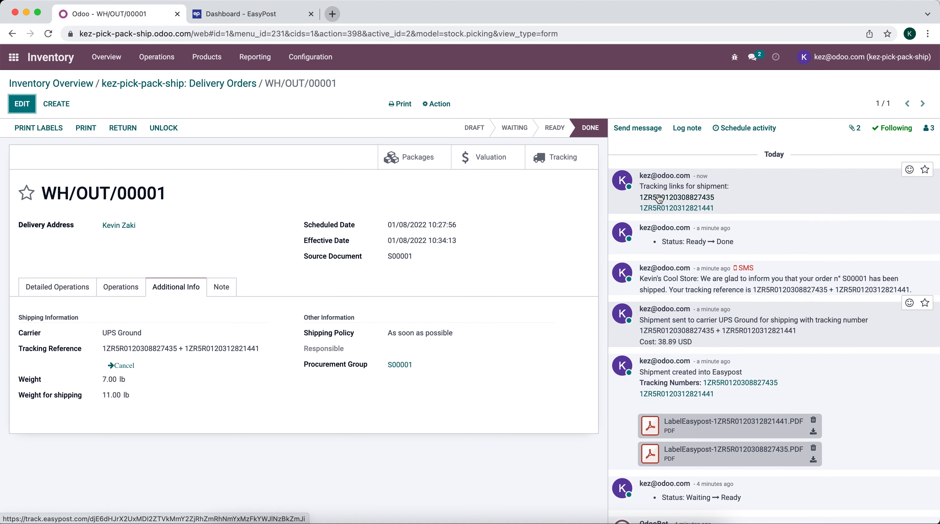
{"action": "left_click", "coordinate": [659, 198]}
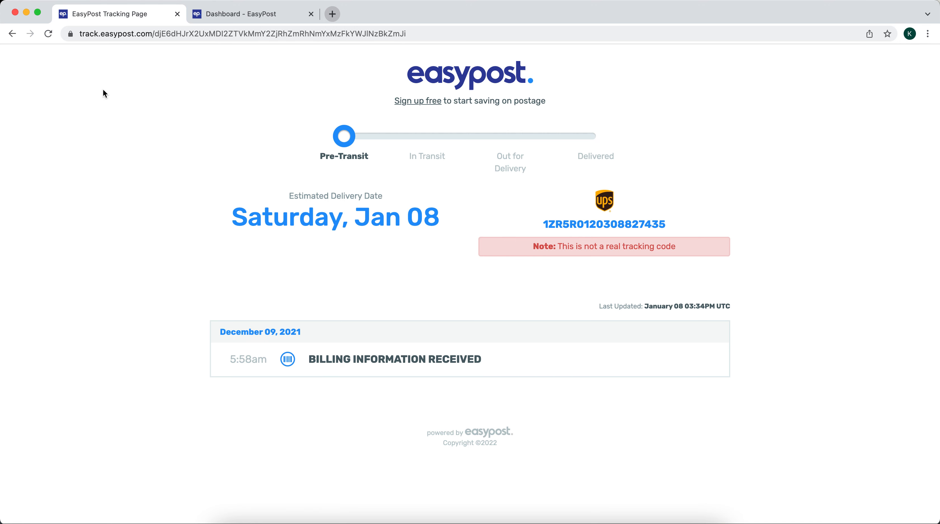
Go back from EasyPost tracking to the Odoo delivery and show its printable documents
{"action": "left_click", "coordinate": [12, 34]}
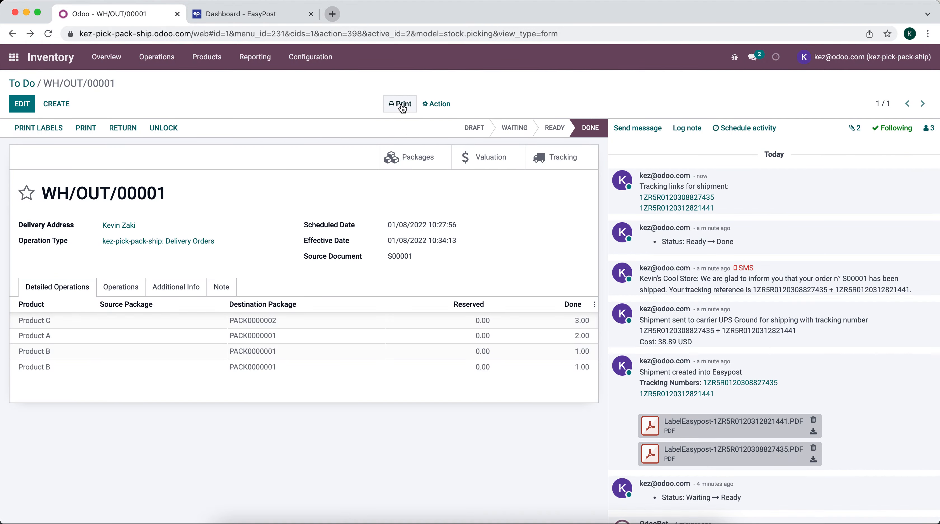
{"action": "left_click", "coordinate": [402, 108]}
Print the WH/OUT/00001 delivery slip and inspect its tracking numbers, weights and pack contents
{"action": "left_click", "coordinate": [430, 143]}
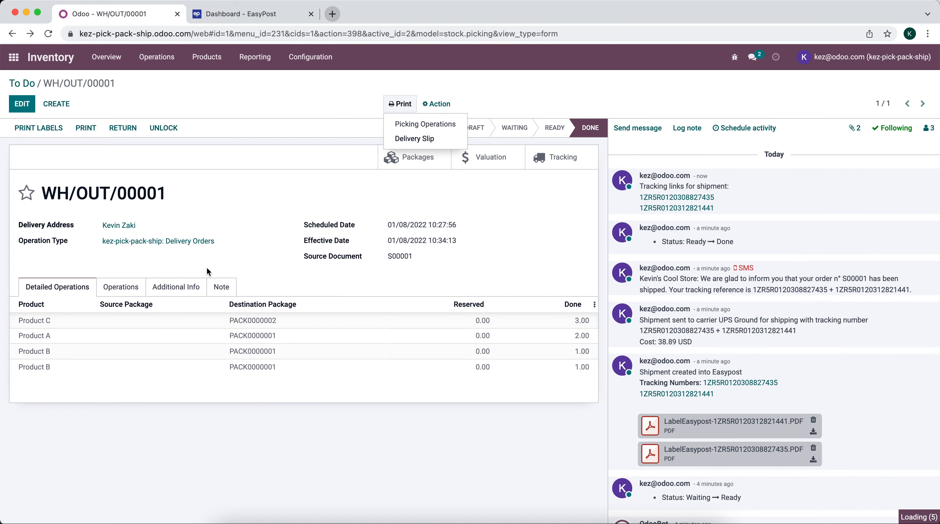
{"action": "left_click", "coordinate": [56, 508]}
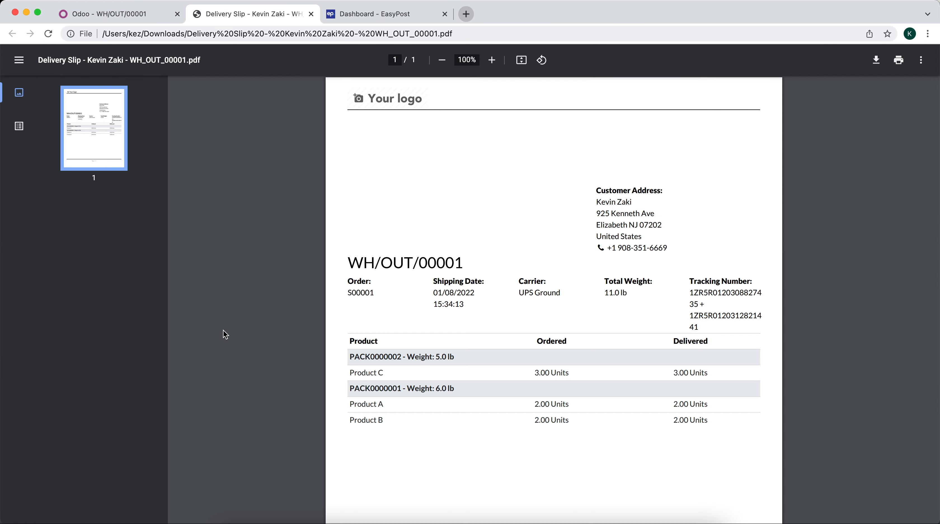
{"action": "scroll", "coordinate": [716, 338], "scroll_direction": "down", "scroll_amount": 1}
{"action": "left_click_drag", "start_coordinate": [707, 320], "coordinate": [694, 290]}
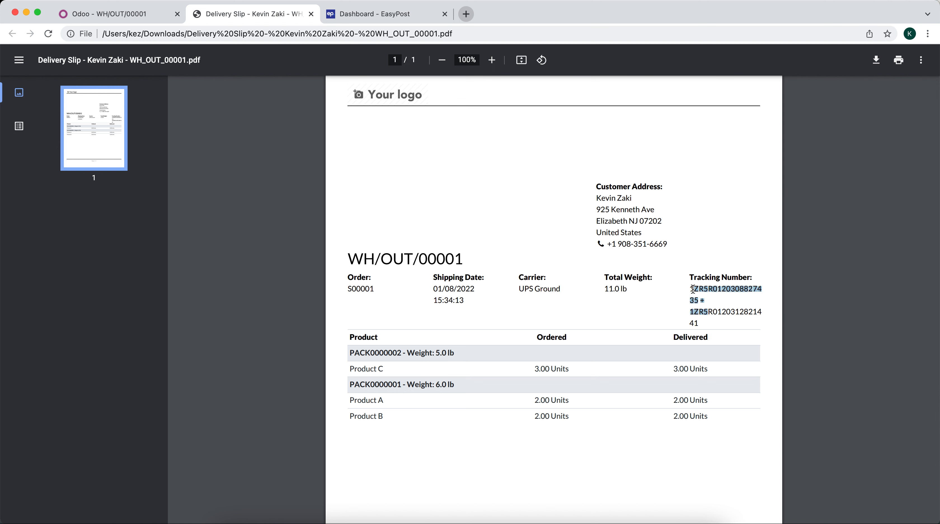
{"action": "left_click", "coordinate": [468, 330]}
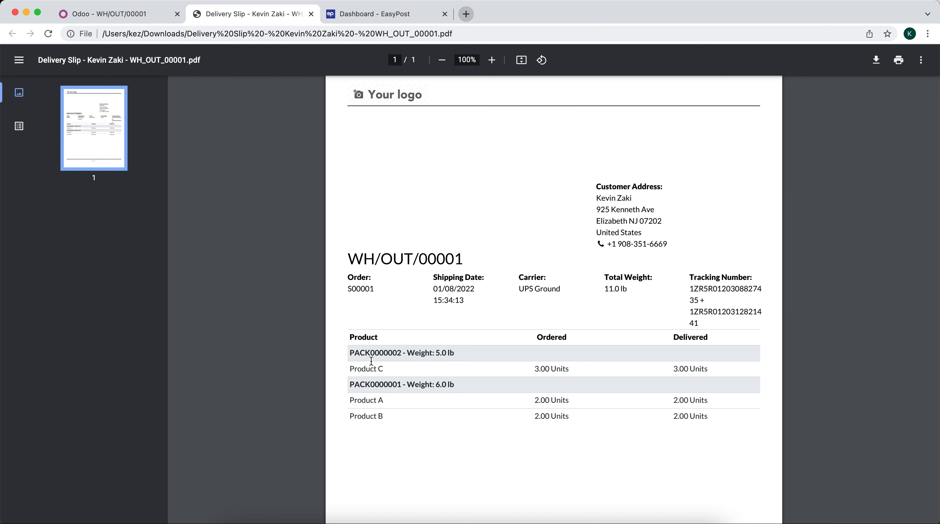
{"action": "left_click_drag", "start_coordinate": [368, 355], "coordinate": [454, 361]}
{"action": "left_click_drag", "start_coordinate": [367, 368], "coordinate": [477, 392]}
{"action": "left_click", "coordinate": [152, 14]}
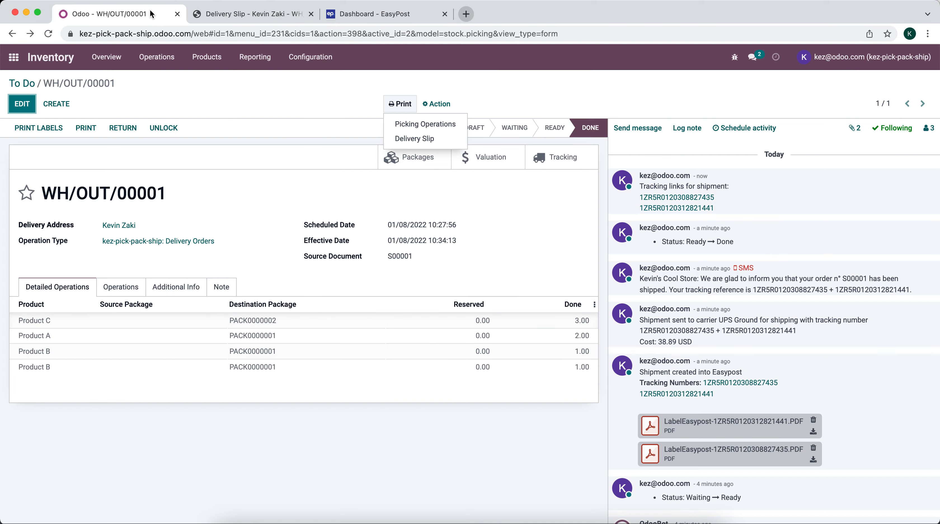
{"action": "left_click", "coordinate": [239, 149]}
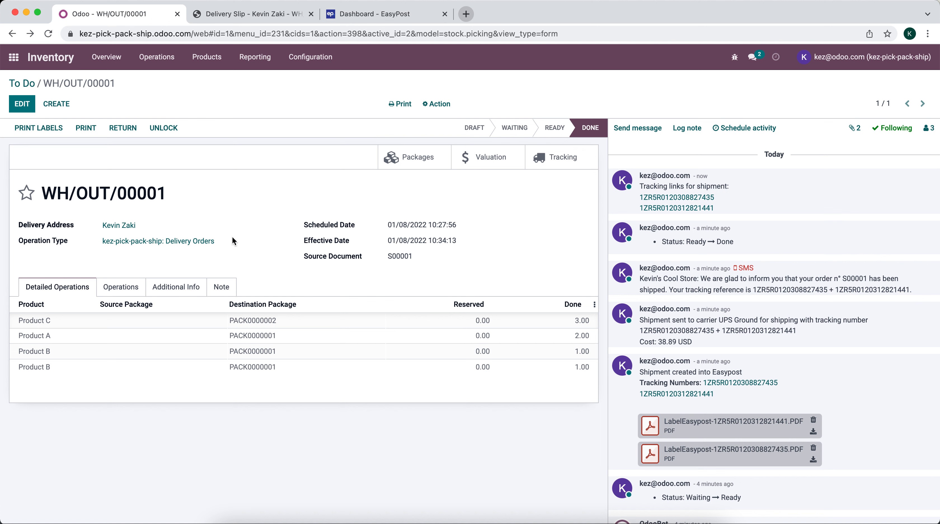
Try cancelling WH/OUT/00001's EasyPost shipment from Additional Info and dismiss the refusal error
{"action": "left_click", "coordinate": [183, 287]}
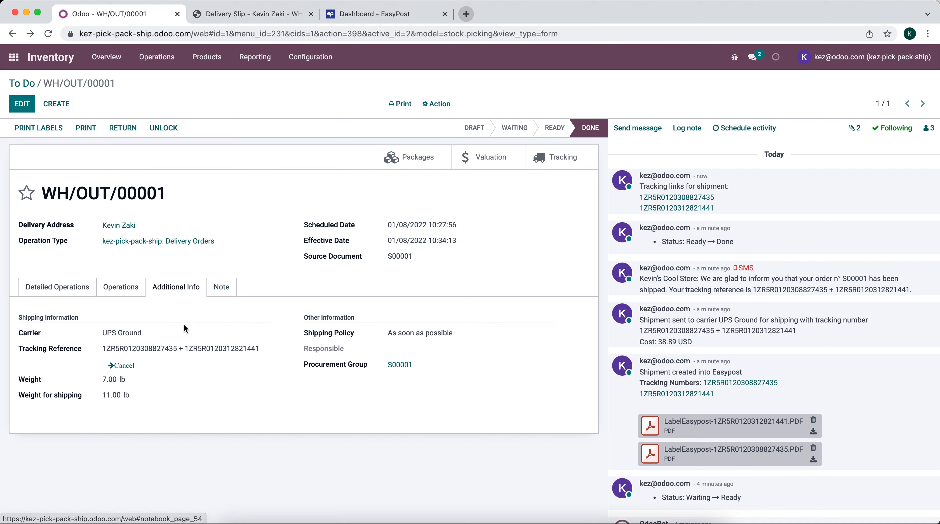
{"action": "left_click", "coordinate": [123, 365]}
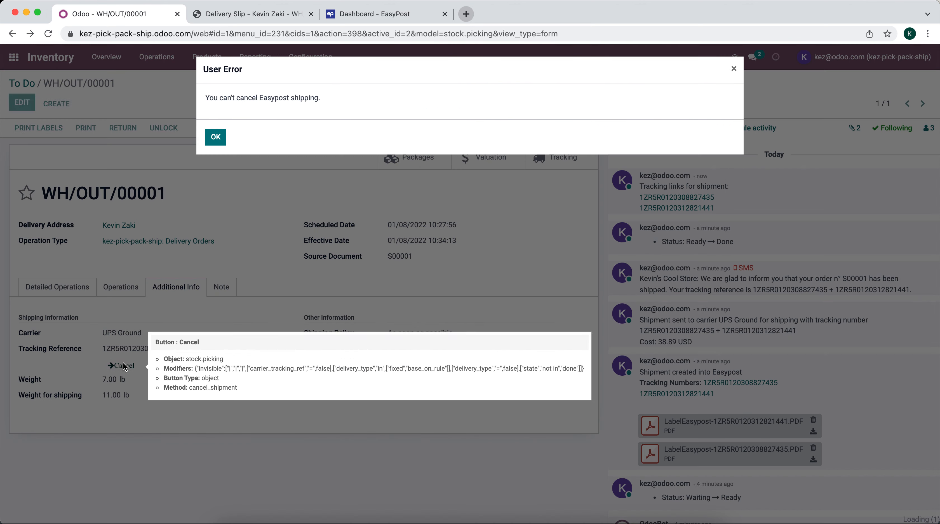
{"action": "left_click", "coordinate": [216, 138]}
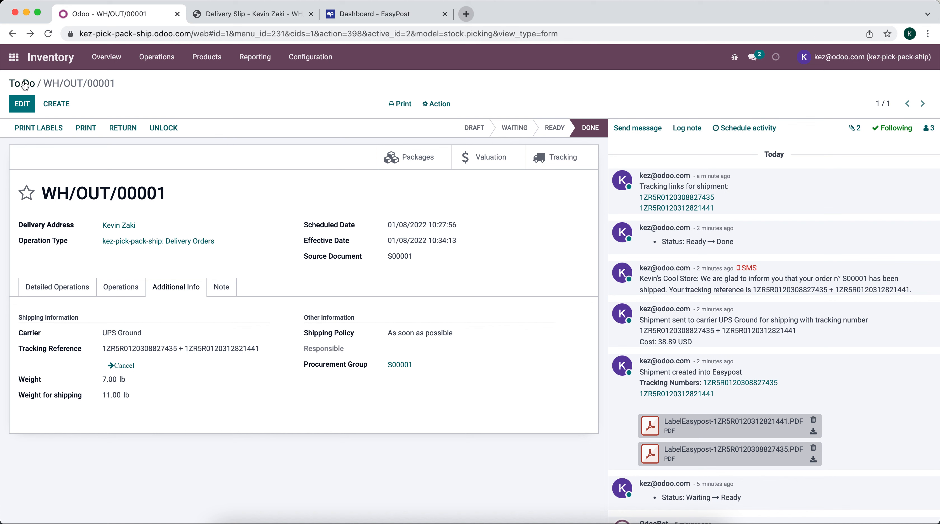
Change the UPS Ground shipping method's invoicing policy to Real cost and save it
{"action": "left_click", "coordinate": [13, 58]}
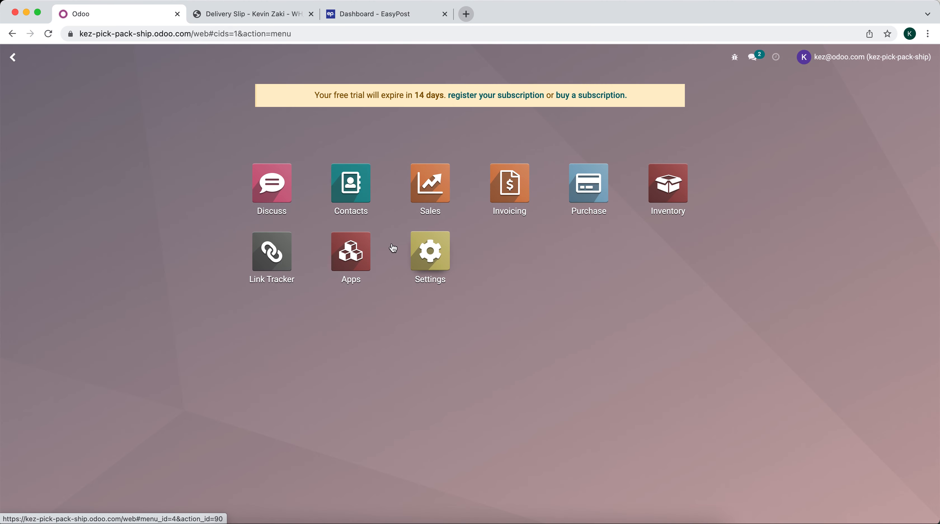
{"action": "type", "text": "shipp"}
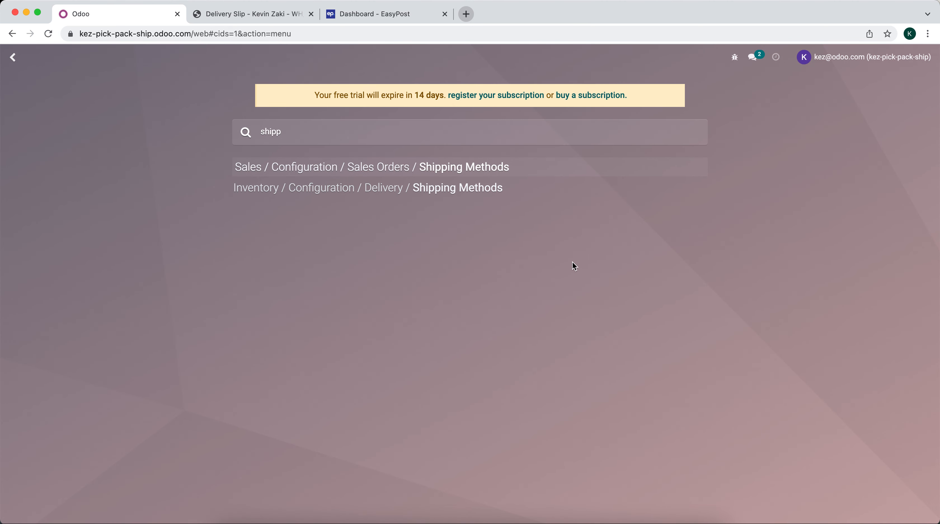
{"action": "left_click", "coordinate": [461, 186]}
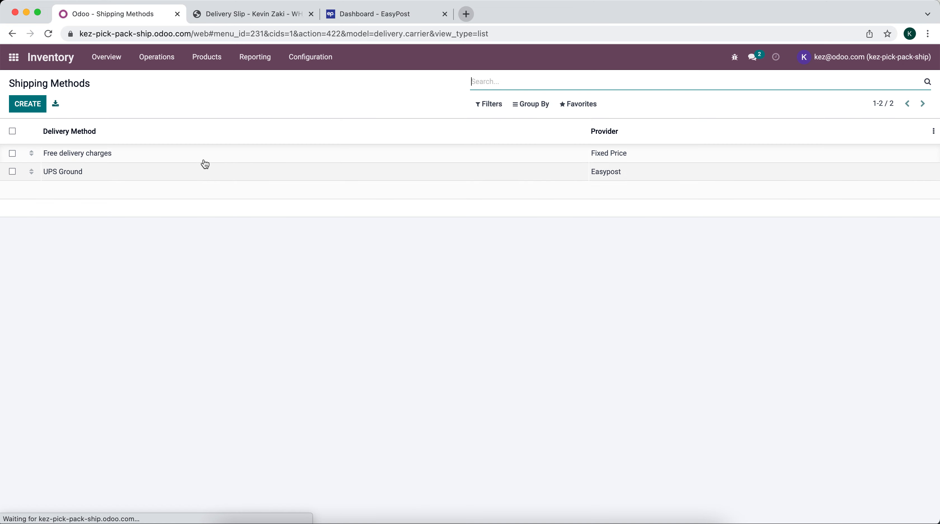
{"action": "left_click", "coordinate": [202, 180]}
{"action": "left_click", "coordinate": [15, 104]}
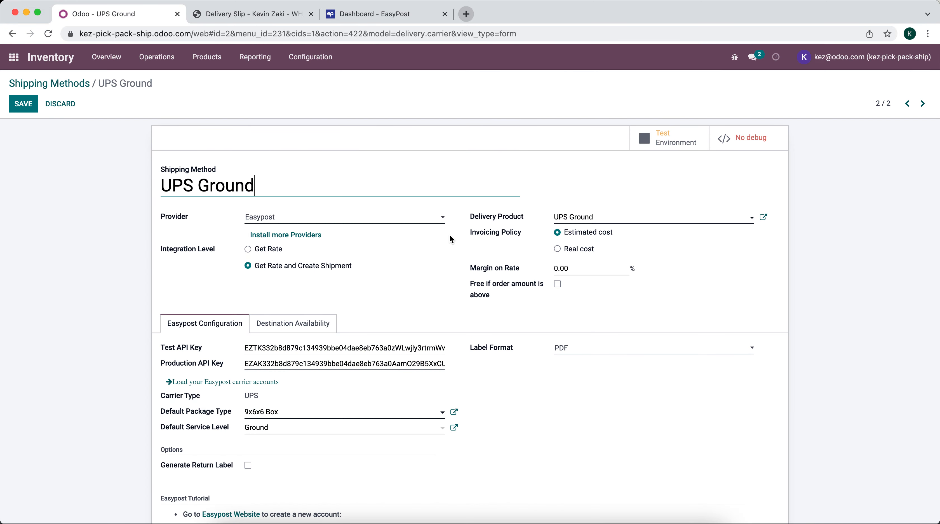
{"action": "left_click", "coordinate": [34, 109]}
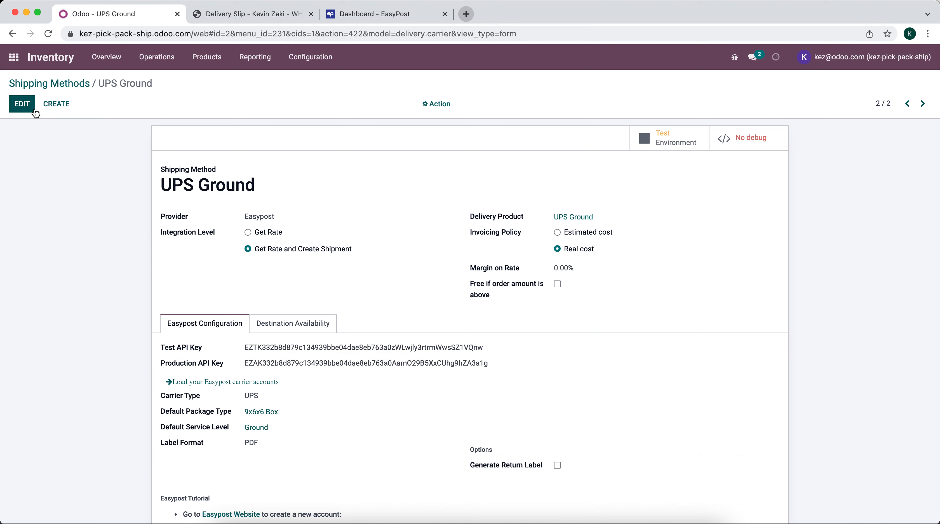
{"action": "left_click", "coordinate": [13, 67]}
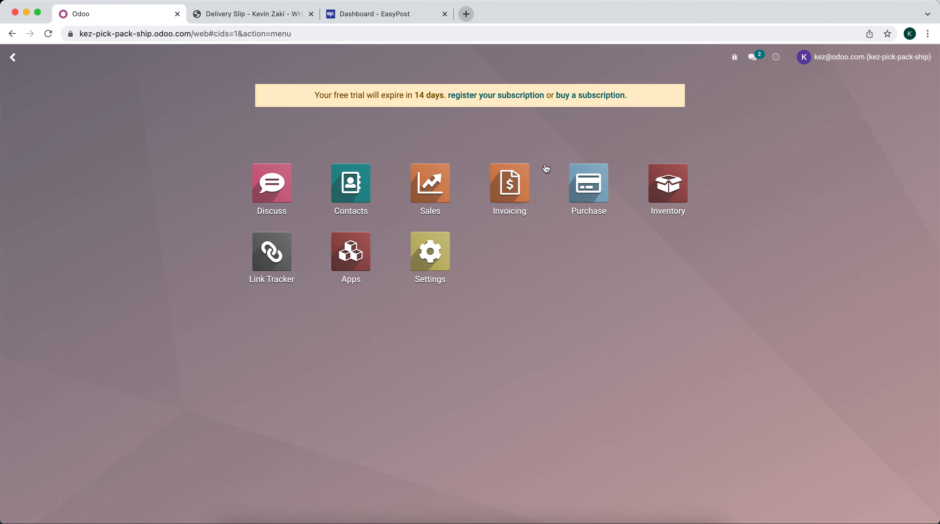
Duplicate sales order S00001 into a new quotation, S00002
{"action": "left_click", "coordinate": [454, 178]}
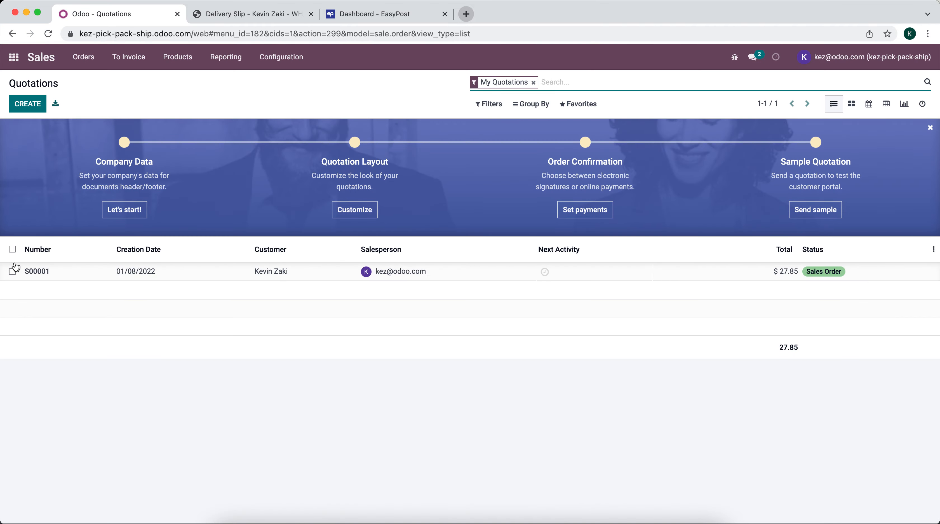
{"action": "left_click", "coordinate": [13, 270]}
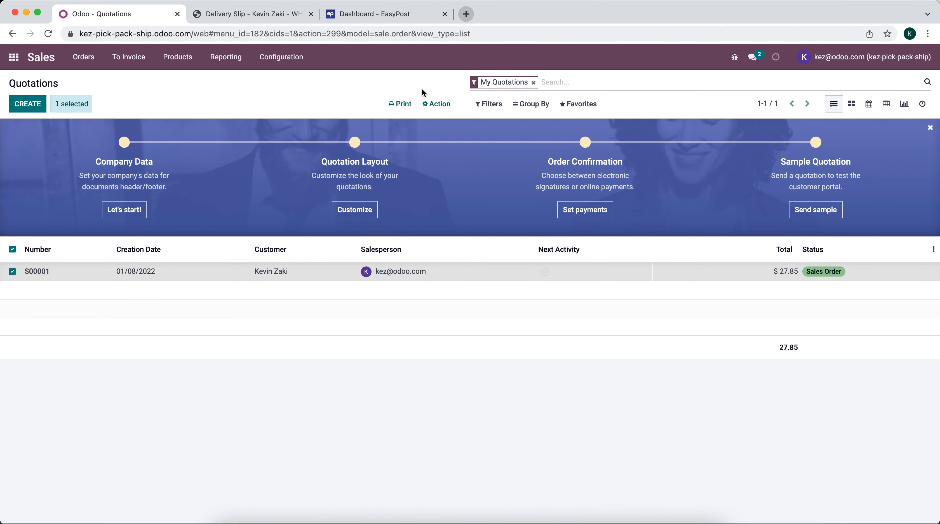
{"action": "left_click", "coordinate": [433, 104]}
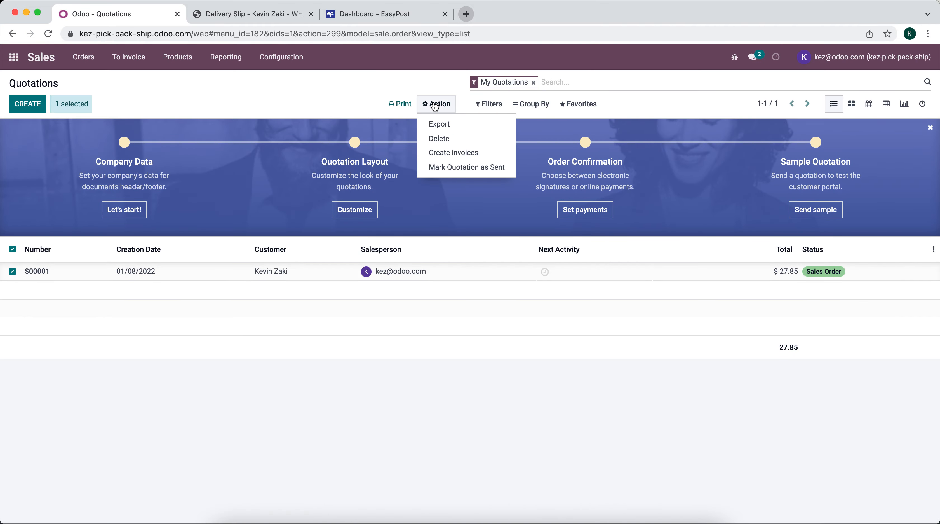
{"action": "left_click", "coordinate": [12, 271]}
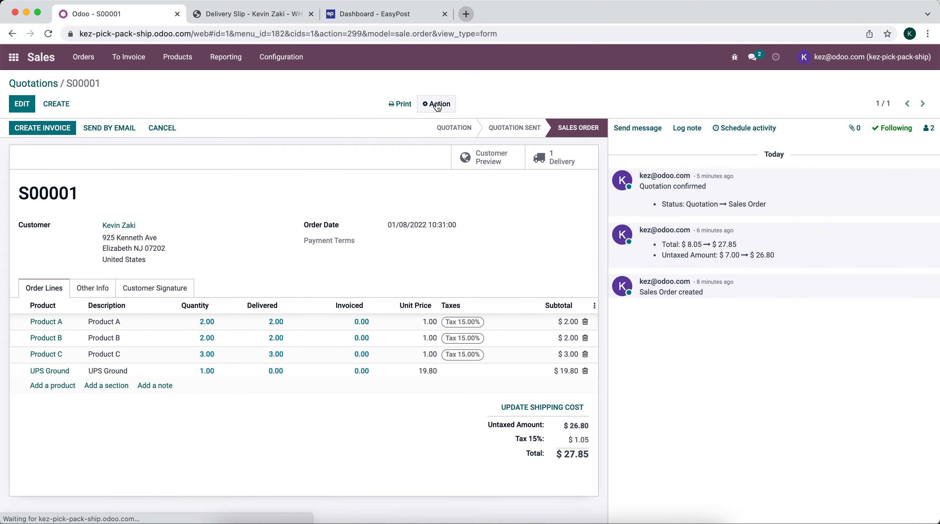
{"action": "left_click", "coordinate": [437, 103]}
{"action": "left_click", "coordinate": [442, 124]}
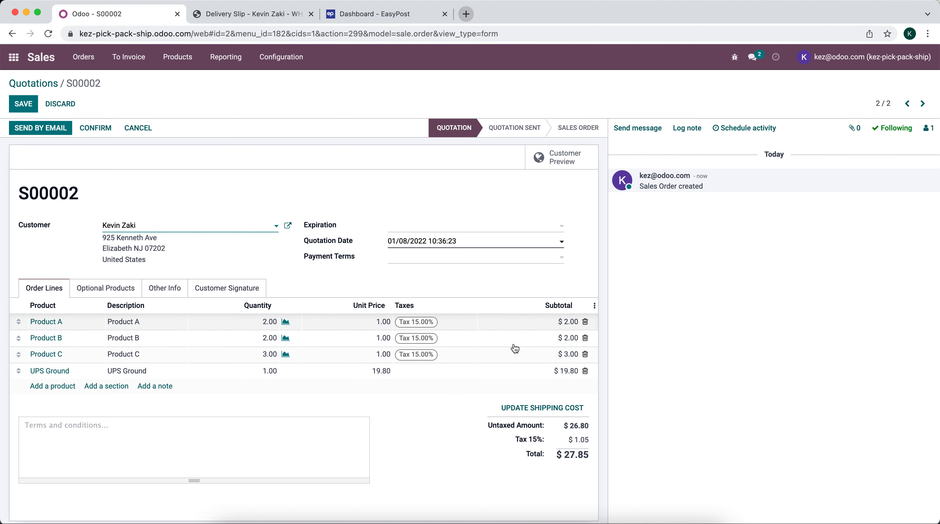
Replace S00002's copied shipping line with a freshly fetched UPS Ground rate, then confirm the order
{"action": "left_click", "coordinate": [585, 370]}
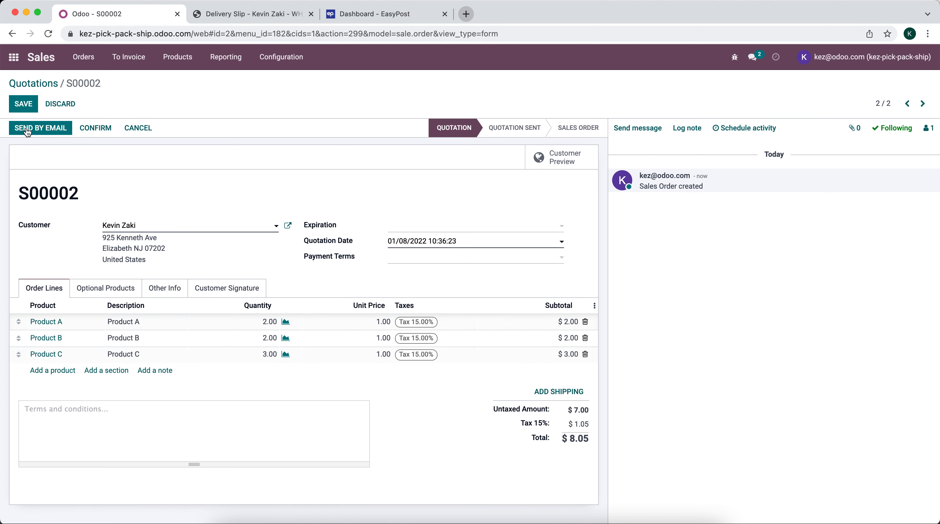
{"action": "left_click", "coordinate": [21, 106]}
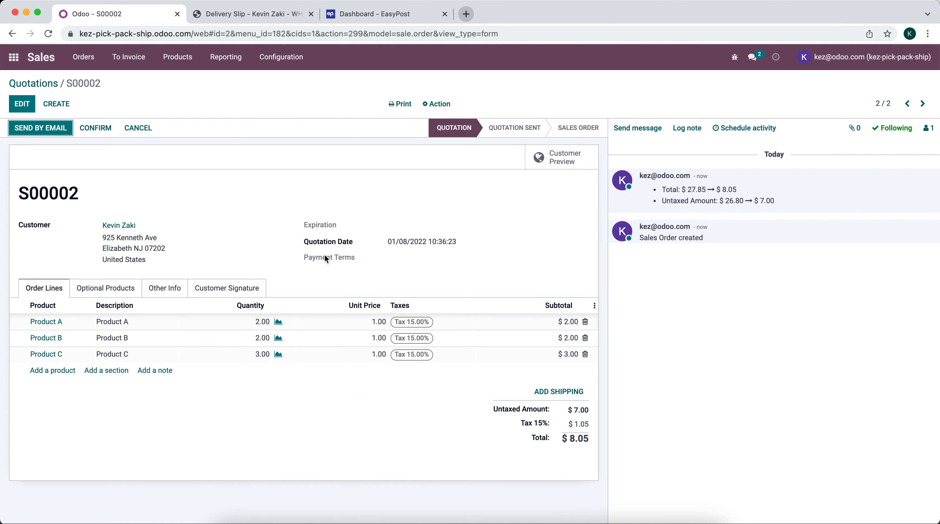
{"action": "left_click", "coordinate": [559, 391]}
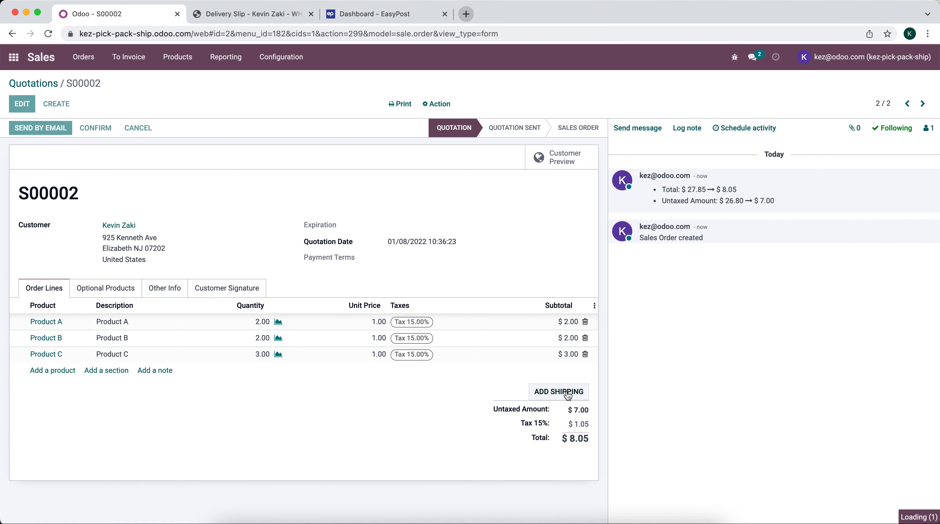
{"action": "left_click", "coordinate": [367, 117]}
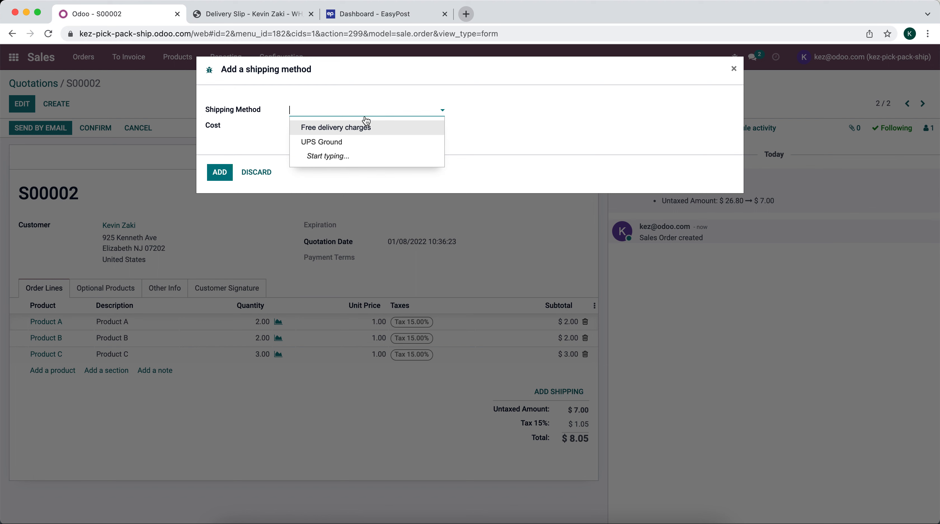
{"action": "left_click", "coordinate": [361, 143]}
{"action": "left_click", "coordinate": [413, 127]}
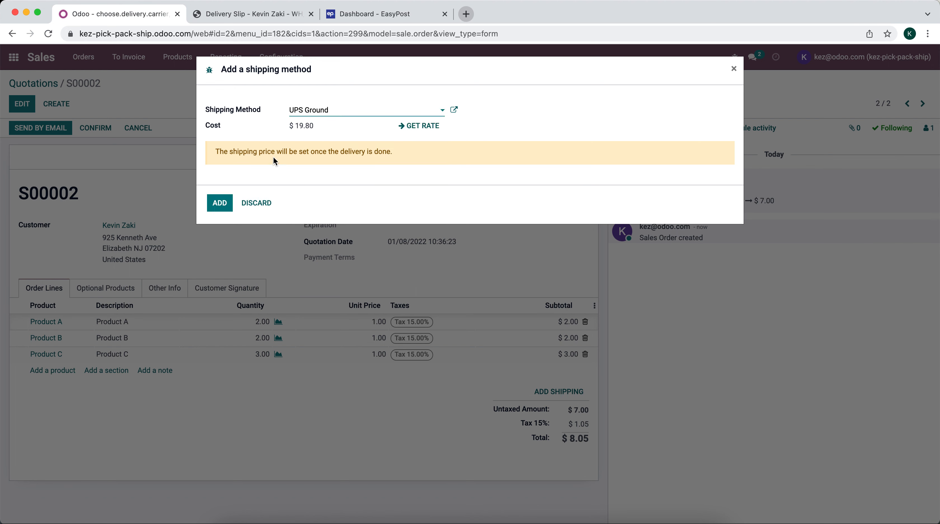
{"action": "left_click", "coordinate": [221, 203]}
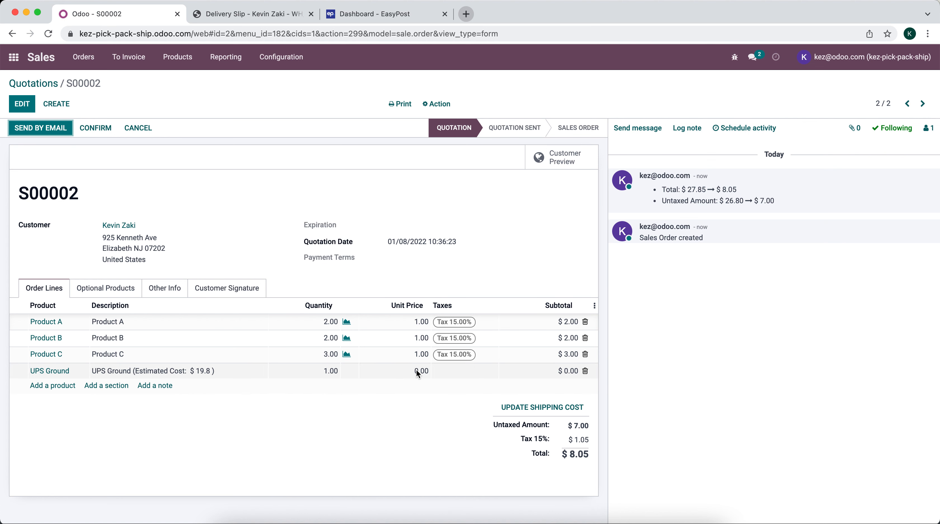
{"action": "left_click", "coordinate": [100, 133]}
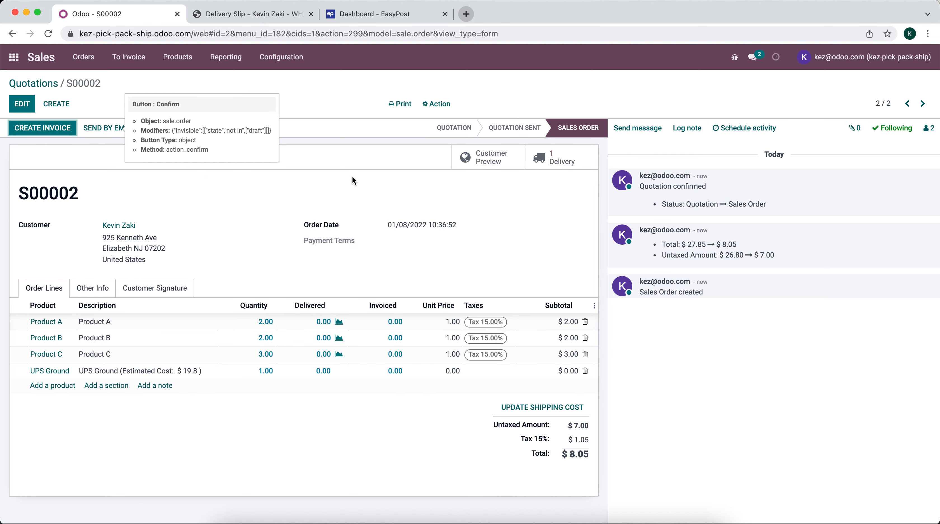
Pack WH/OUT/00002 into a 9x6x6 Box weighing 10 lb and validate the delivery
{"action": "left_click", "coordinate": [562, 157]}
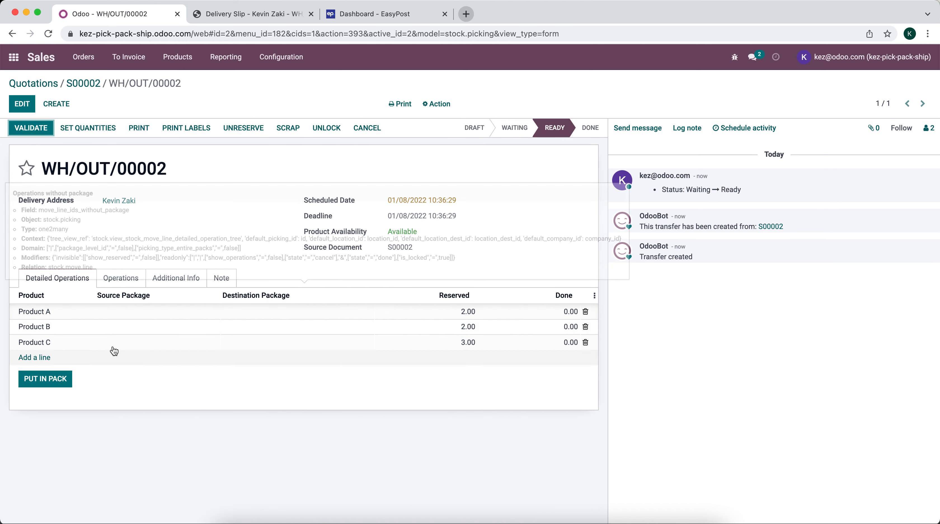
{"action": "left_click", "coordinate": [44, 379]}
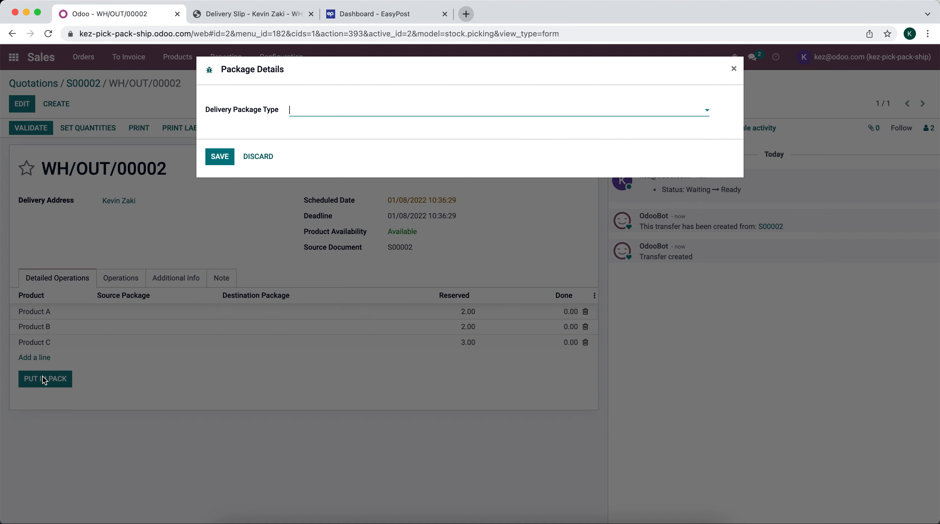
{"action": "type", "text": "9"}
{"action": "left_click", "coordinate": [326, 126]}
{"action": "left_click", "coordinate": [327, 127]}
{"action": "type", "text": "10"}
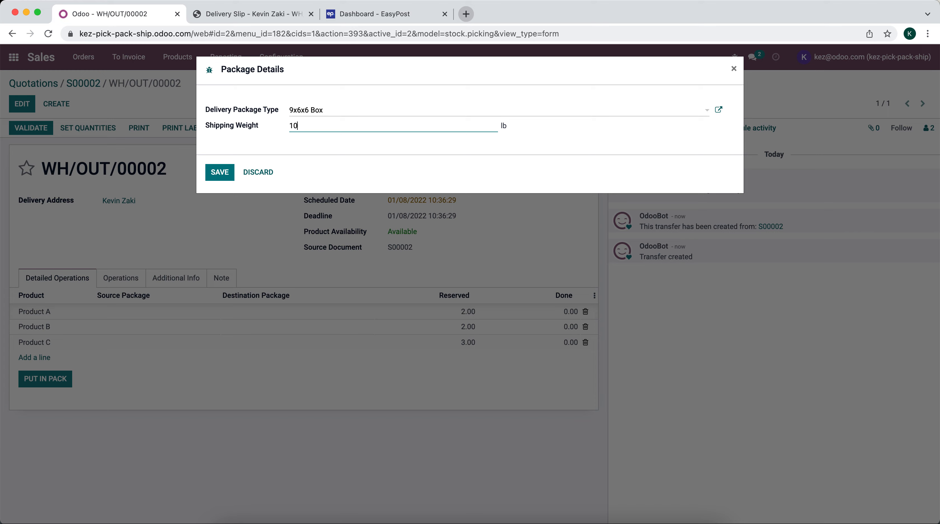
{"action": "left_click", "coordinate": [219, 173]}
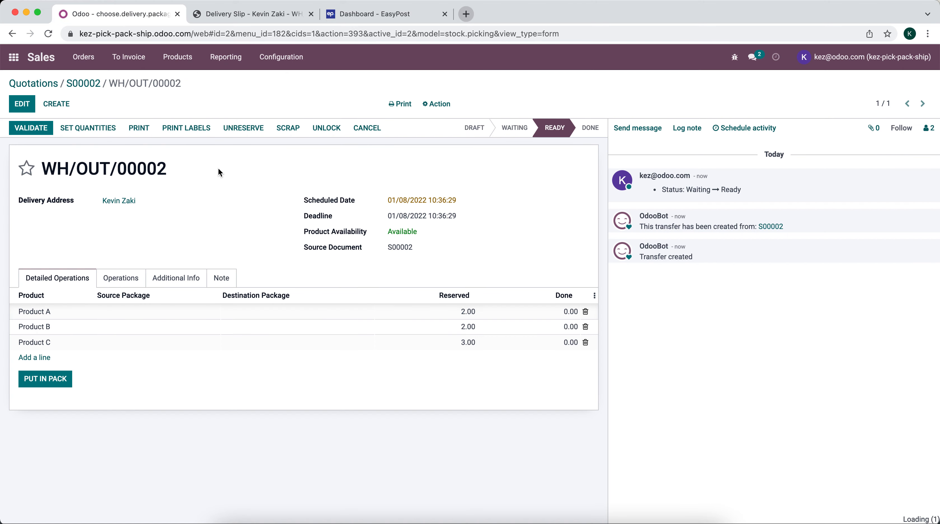
{"action": "left_click", "coordinate": [40, 135]}
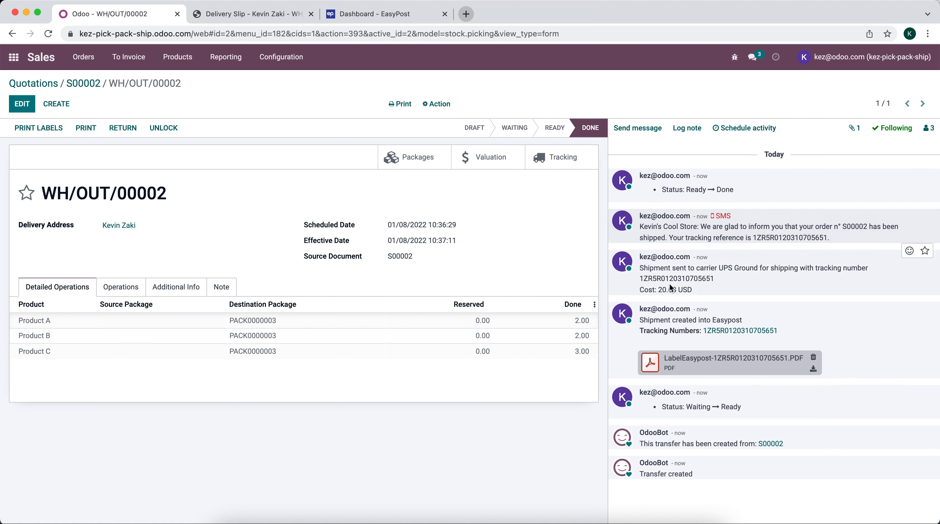
Check the 20.68 USD shipping cost and go back to sales order S00002
{"action": "left_click_drag", "start_coordinate": [640, 289], "coordinate": [701, 298]}
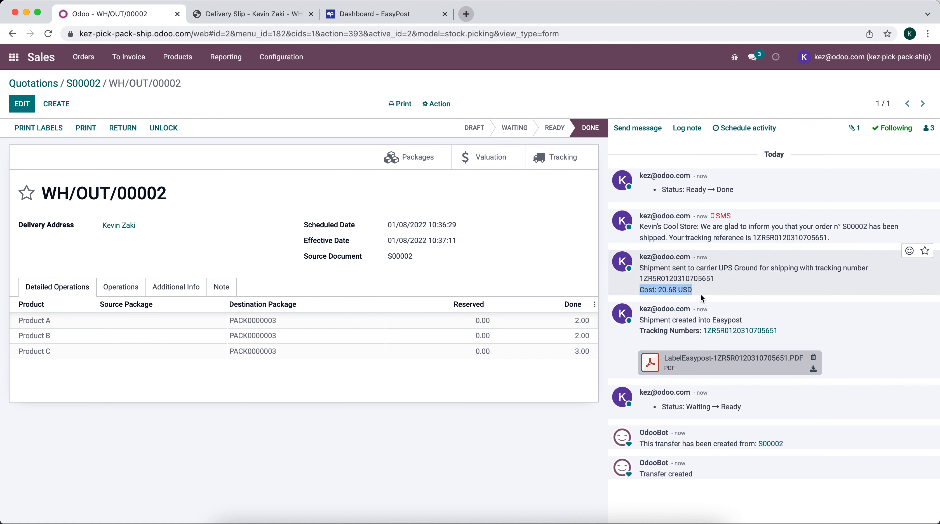
{"action": "left_click", "coordinate": [550, 262]}
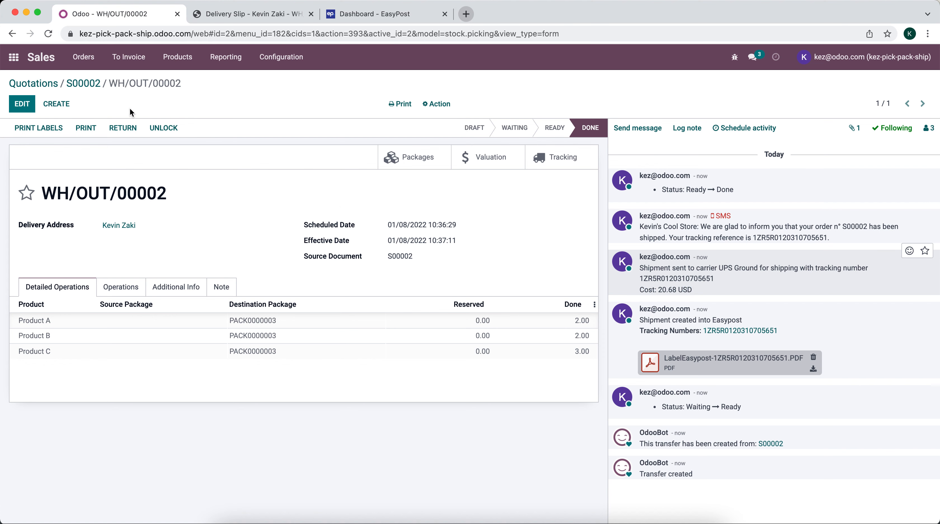
{"action": "left_click", "coordinate": [83, 90]}
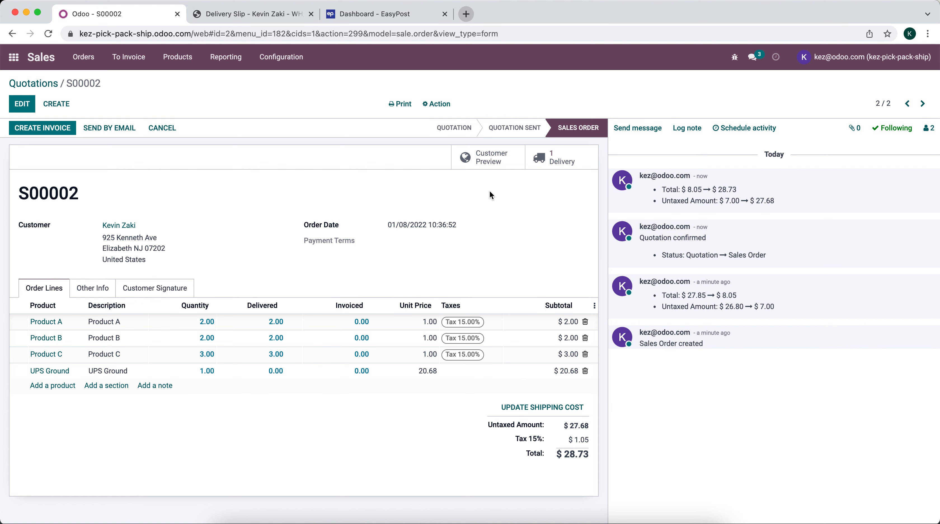
Add an order line of 2 Product C to S00002 and save the order
{"action": "left_click", "coordinate": [568, 164]}
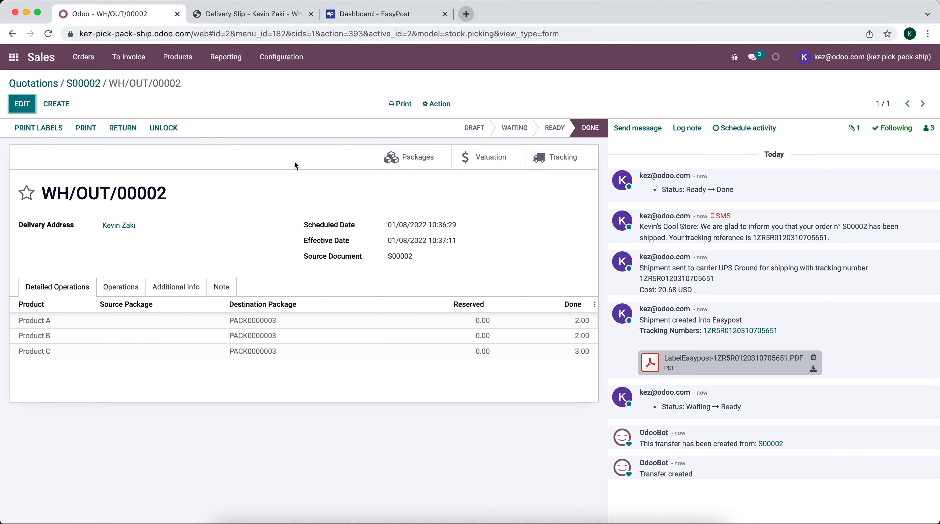
{"action": "left_click", "coordinate": [91, 87]}
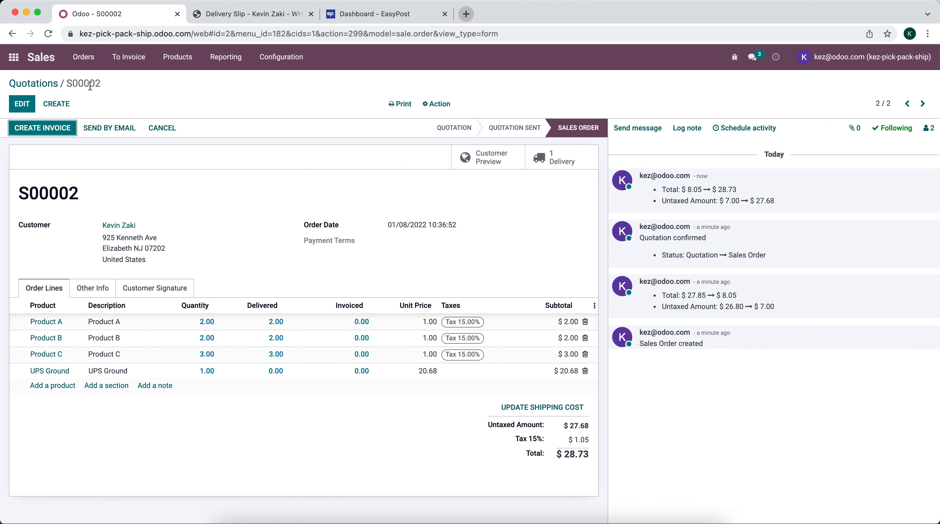
{"action": "left_click", "coordinate": [25, 111]}
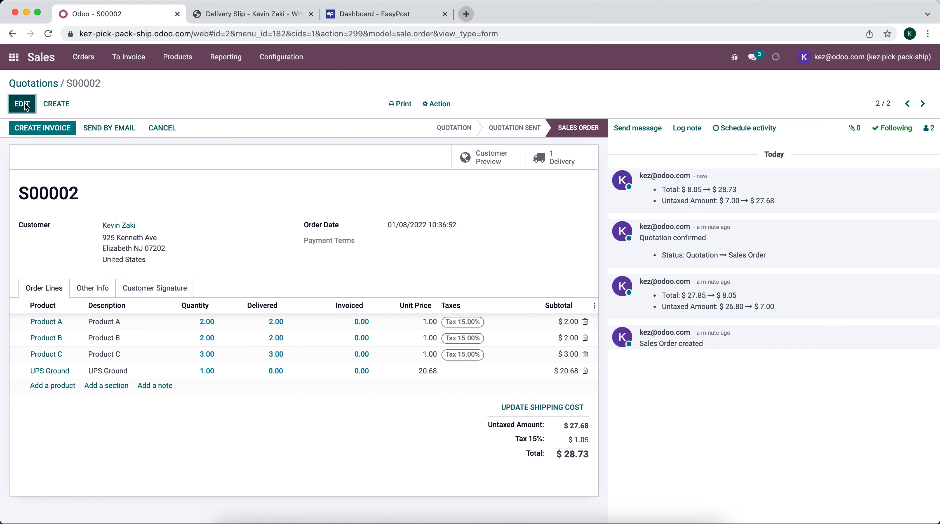
{"action": "left_click", "coordinate": [64, 387]}
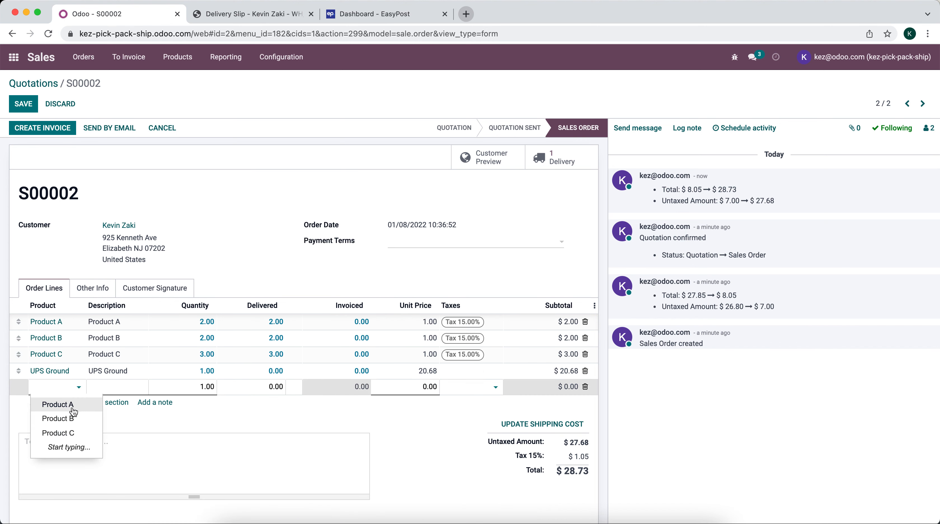
{"action": "left_click", "coordinate": [90, 432]}
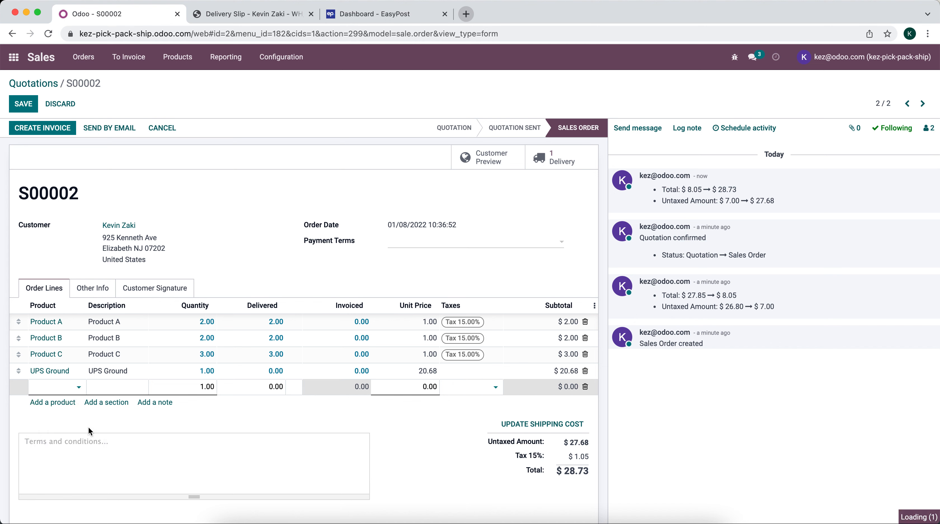
{"action": "left_click", "coordinate": [194, 392]}
{"action": "type", "text": "2"}
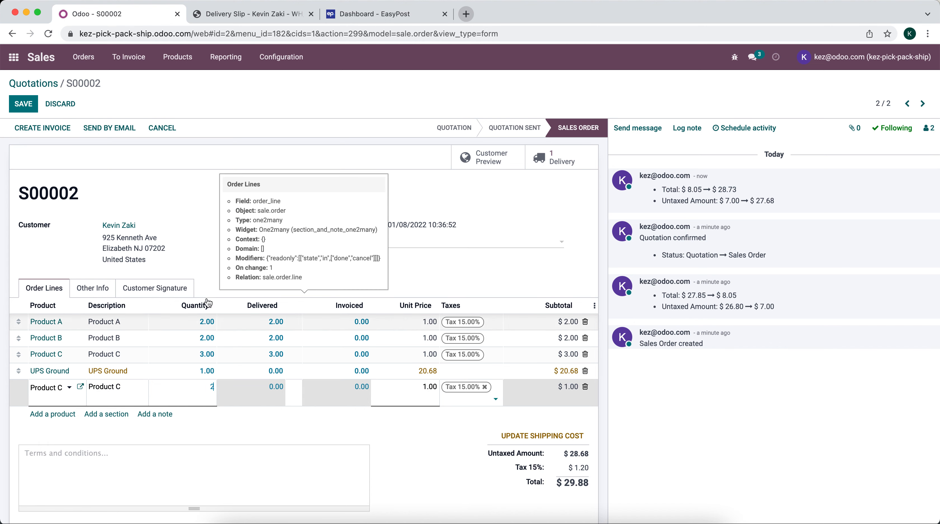
{"action": "left_click", "coordinate": [211, 253]}
{"action": "left_click", "coordinate": [23, 103]}
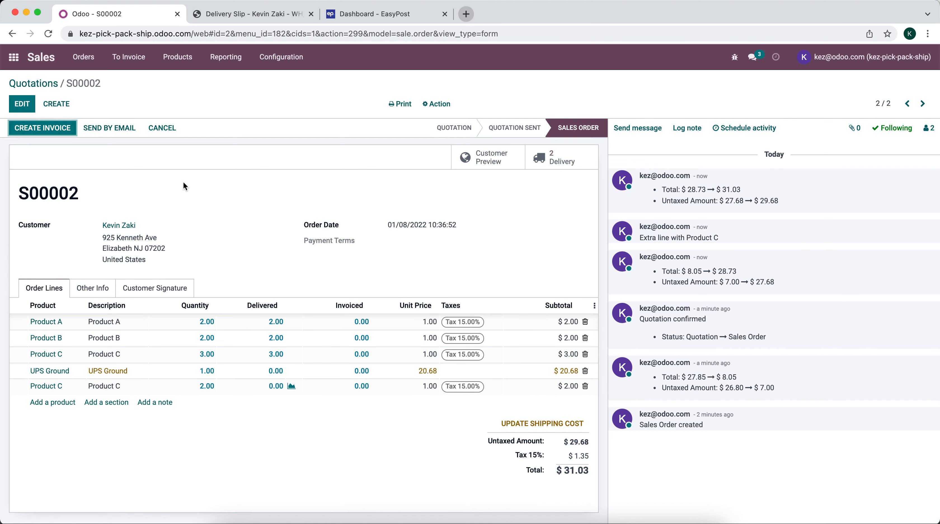
Pack delivery WH/OUT/00003's Product C line into a 9x6x6 Box
{"action": "left_click", "coordinate": [569, 159]}
{"action": "left_click", "coordinate": [187, 161]}
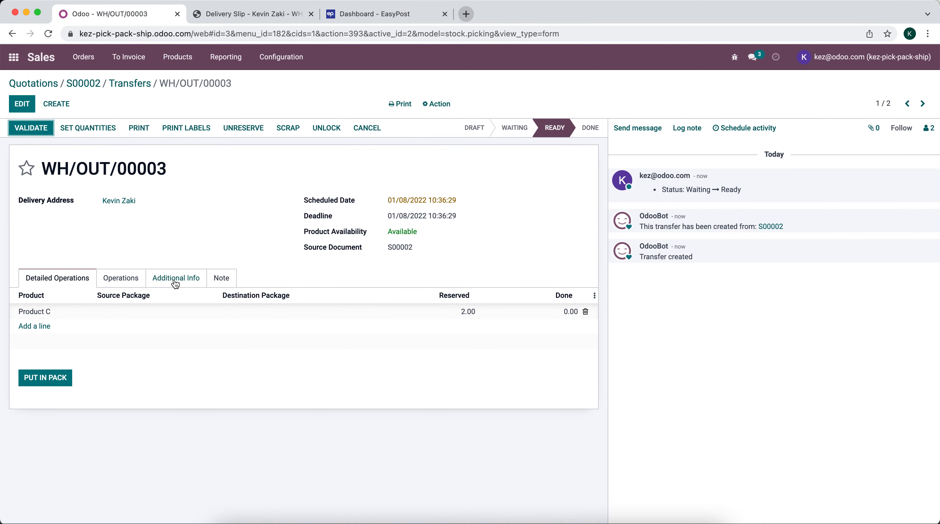
{"action": "left_click", "coordinate": [43, 377]}
{"action": "left_click", "coordinate": [311, 112]}
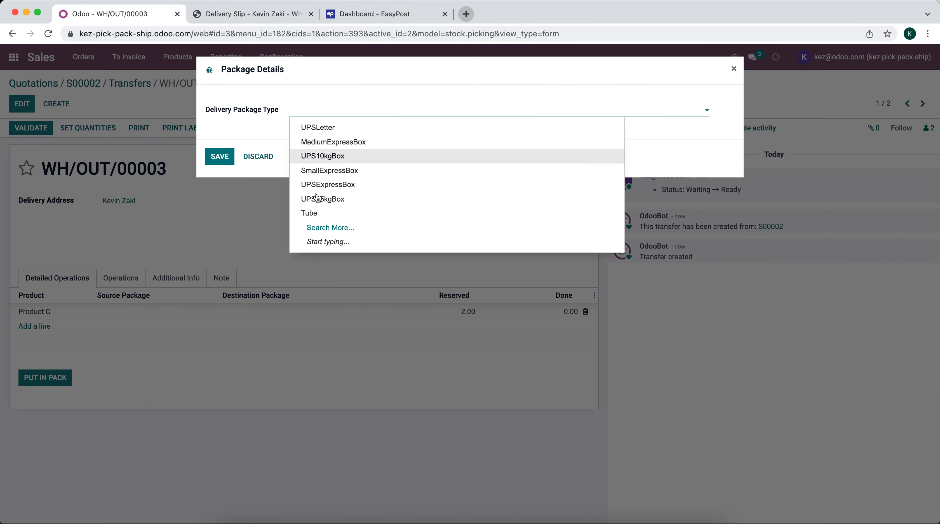
{"action": "left_click", "coordinate": [320, 228]}
{"action": "left_click", "coordinate": [320, 325]}
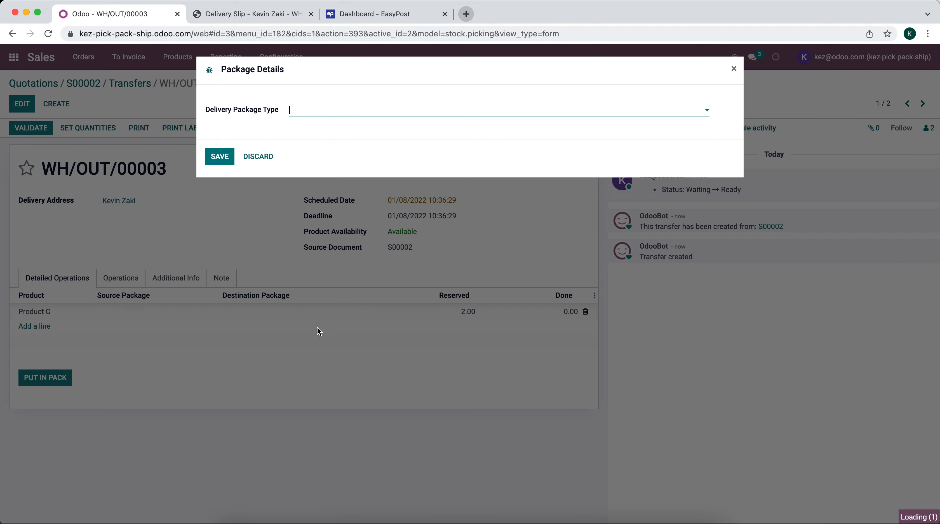
{"action": "left_click", "coordinate": [336, 127]}
{"action": "left_click", "coordinate": [231, 169]}
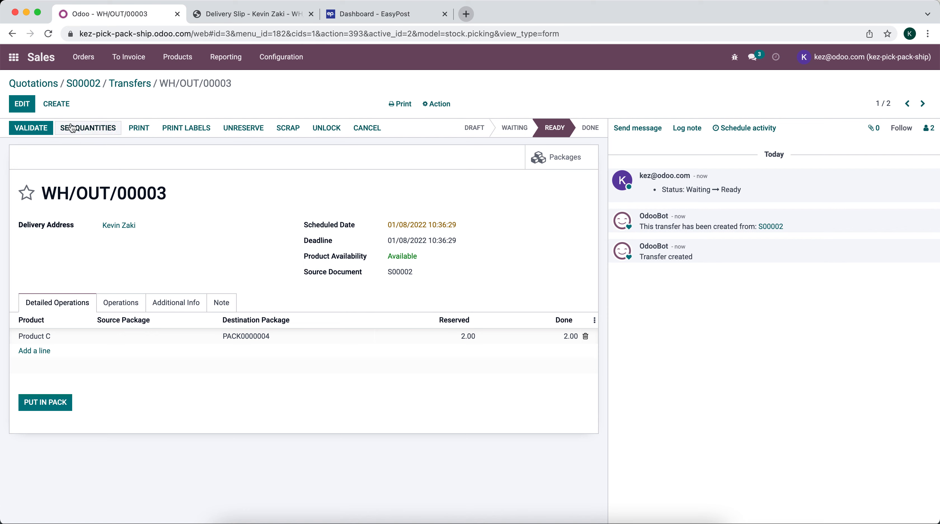
Validate WH/OUT/00003, check its 18.72 USD shipping cost, and return to S00002
{"action": "left_click", "coordinate": [33, 128]}
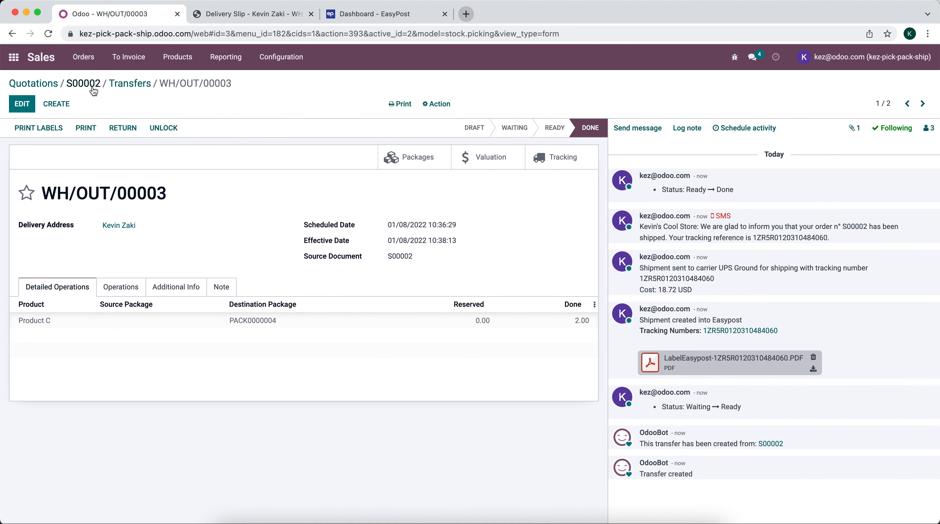
{"action": "left_click_drag", "start_coordinate": [657, 290], "coordinate": [695, 294]}
{"action": "left_click", "coordinate": [82, 81]}
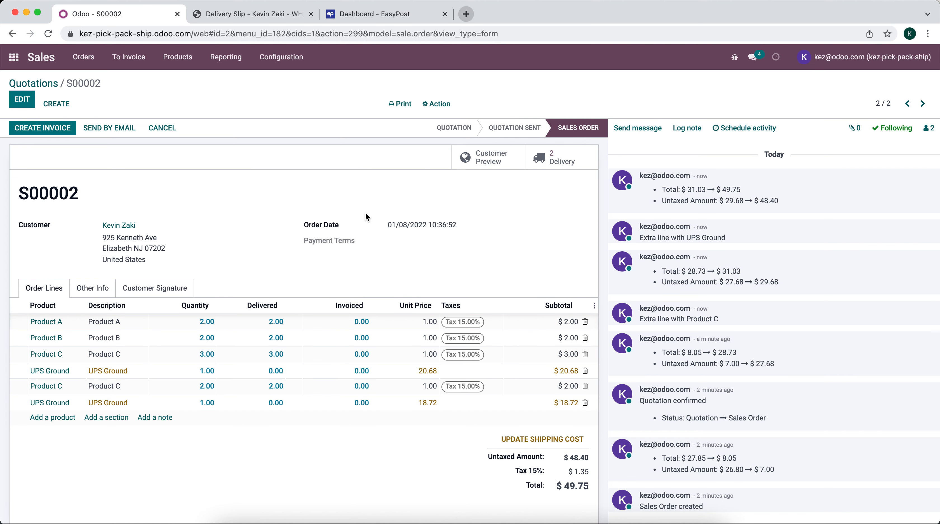
Create and open the draft invoice for S00002 totalling $49.75
{"action": "left_click", "coordinate": [45, 129]}
{"action": "left_click", "coordinate": [250, 214]}
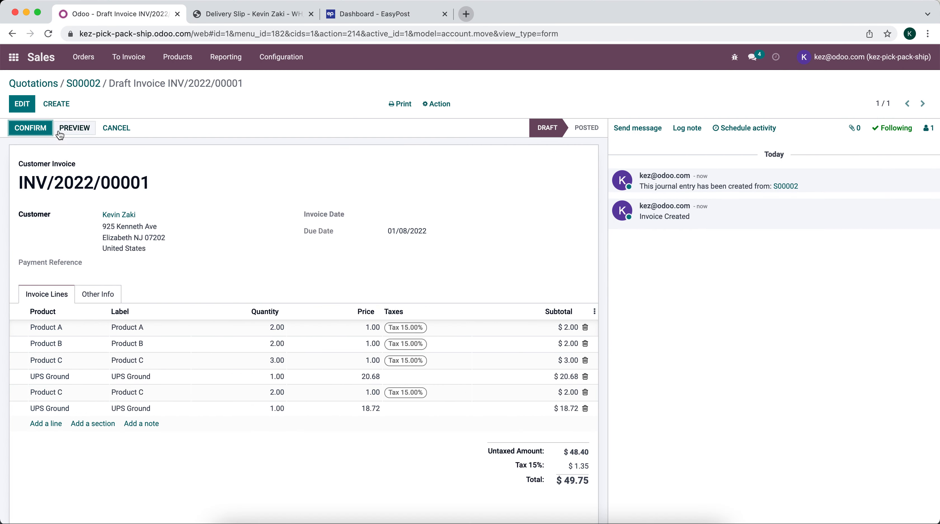
{"action": "left_click", "coordinate": [20, 124]}
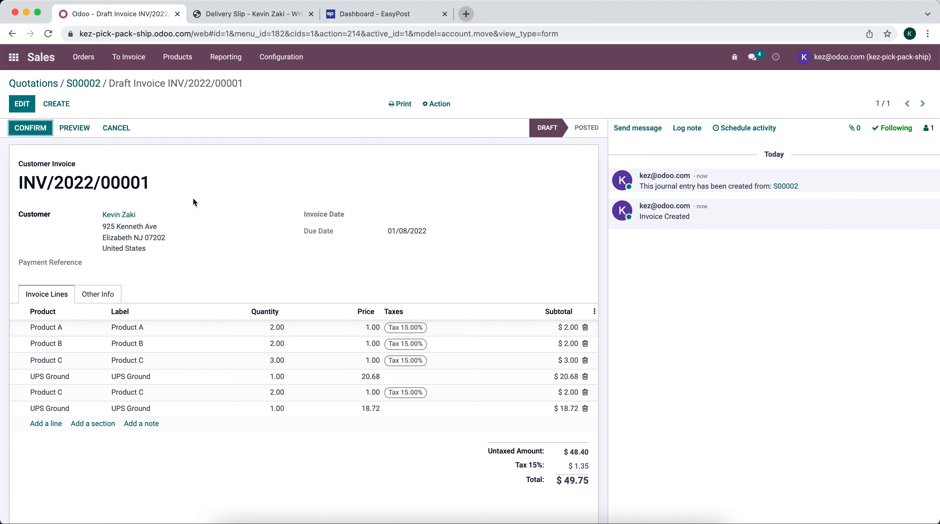